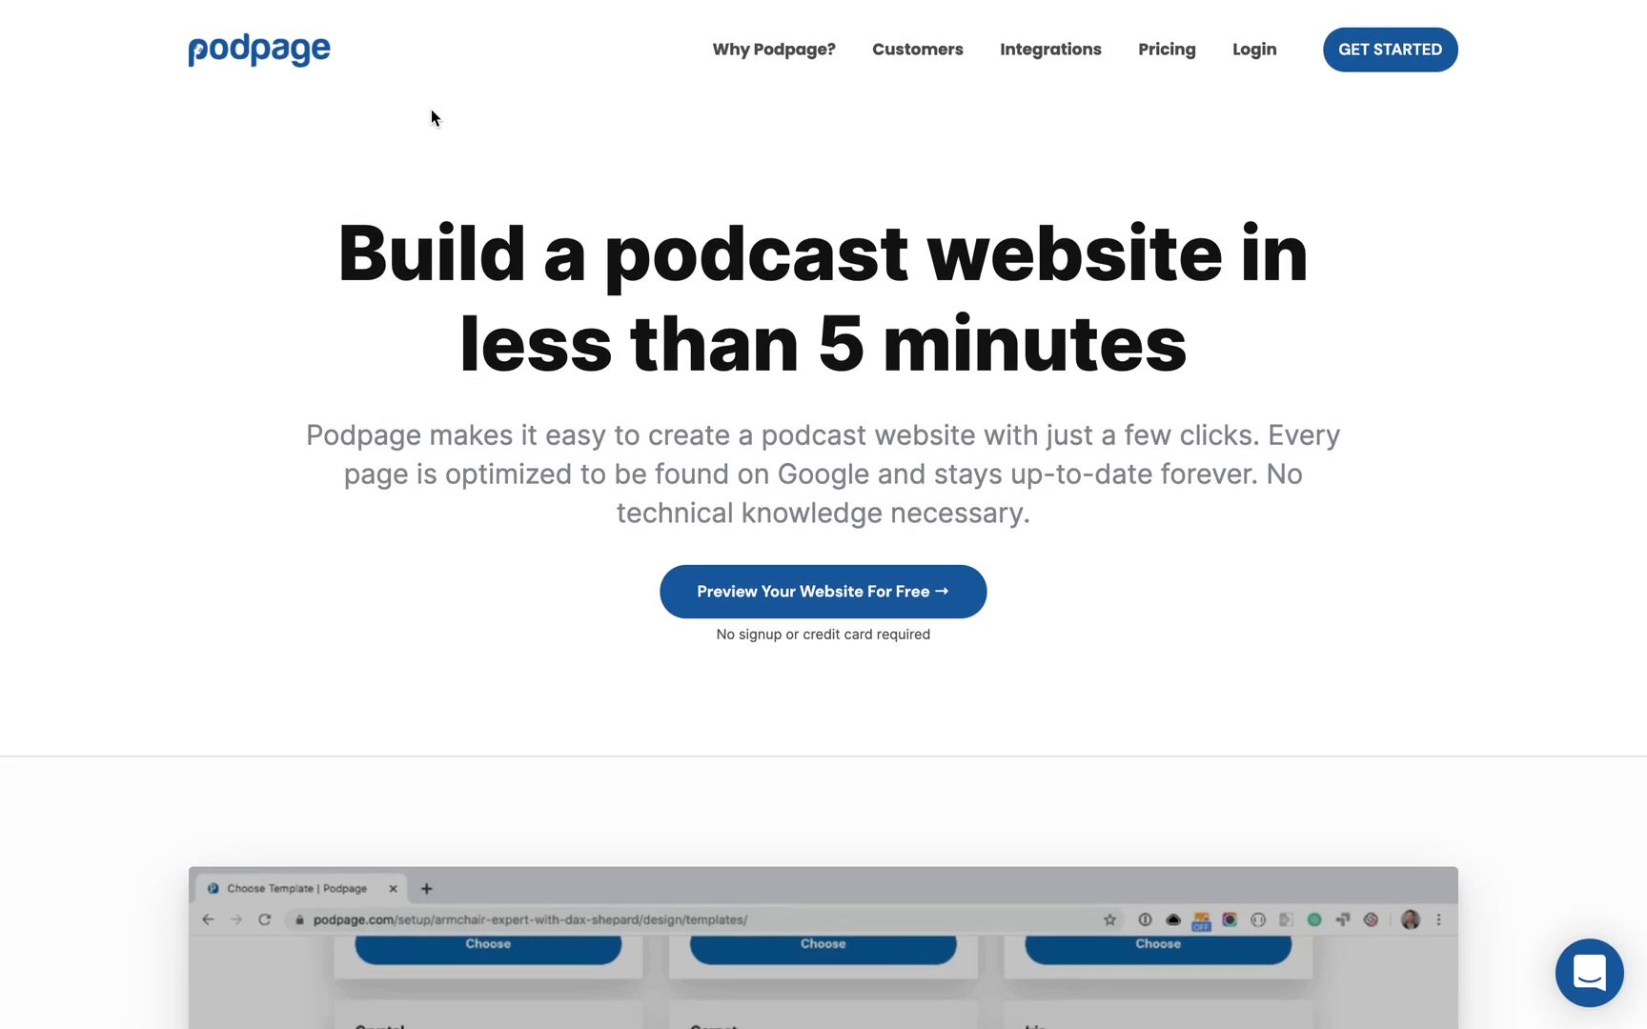
Step: Start a free website preview and select Armchair Expert with Dax Shepard from the search results
click(844, 583)
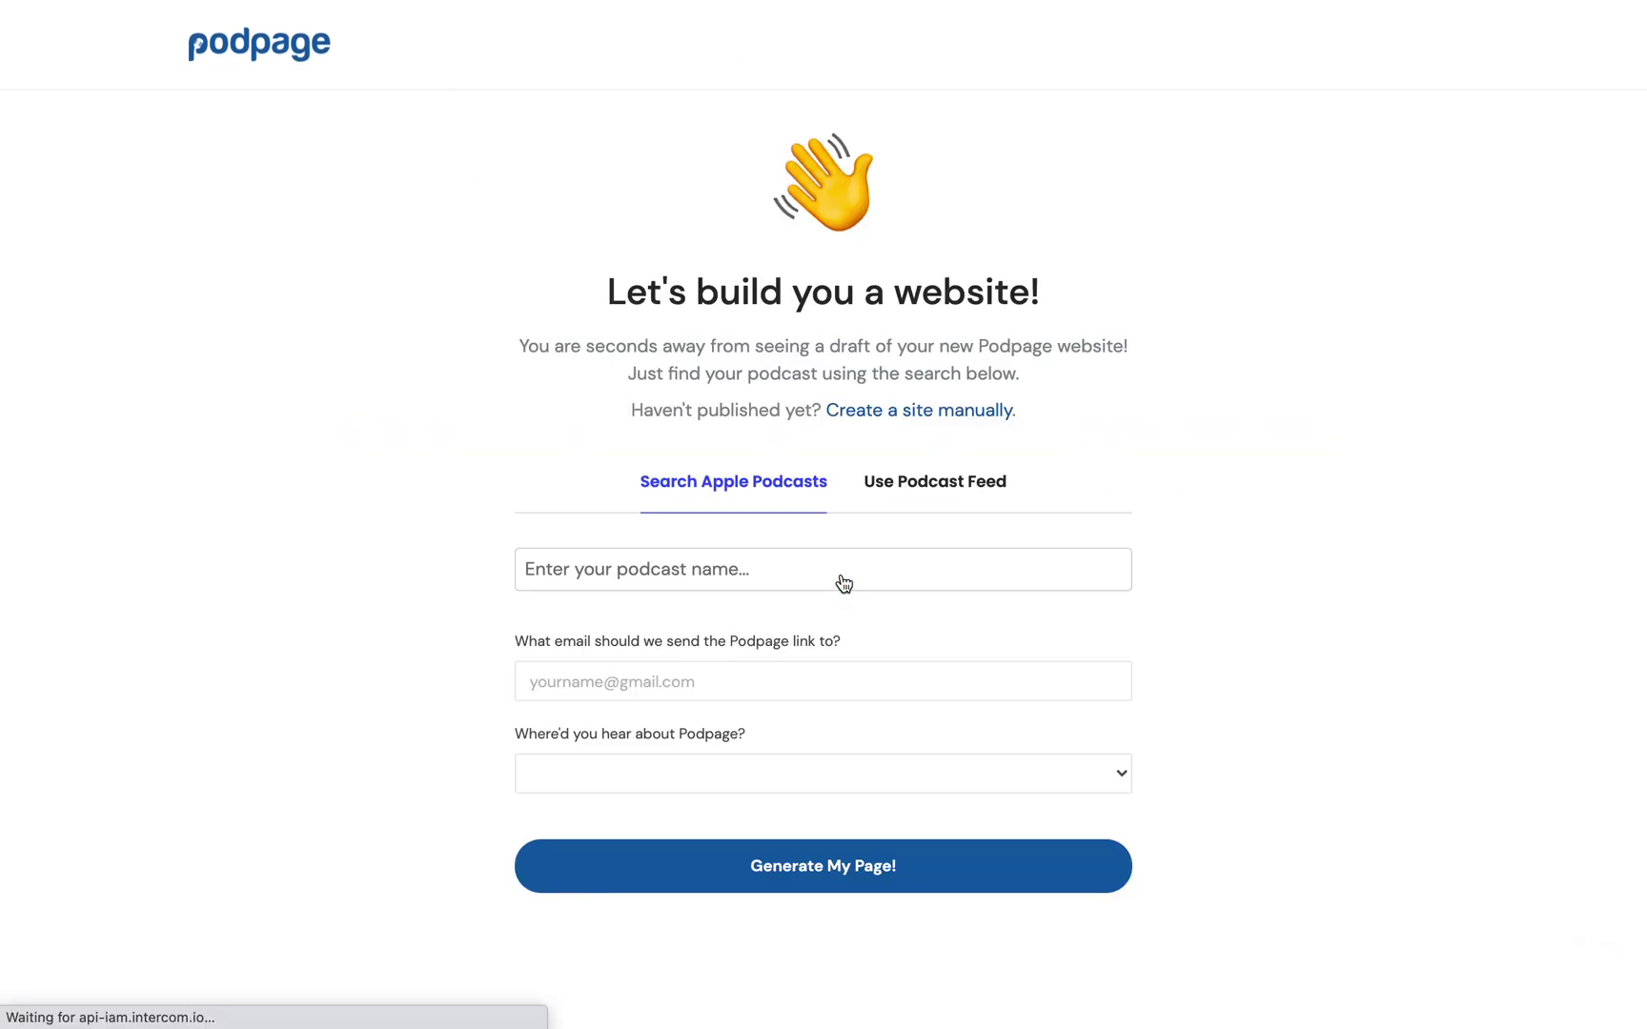
click(673, 562)
text(am)
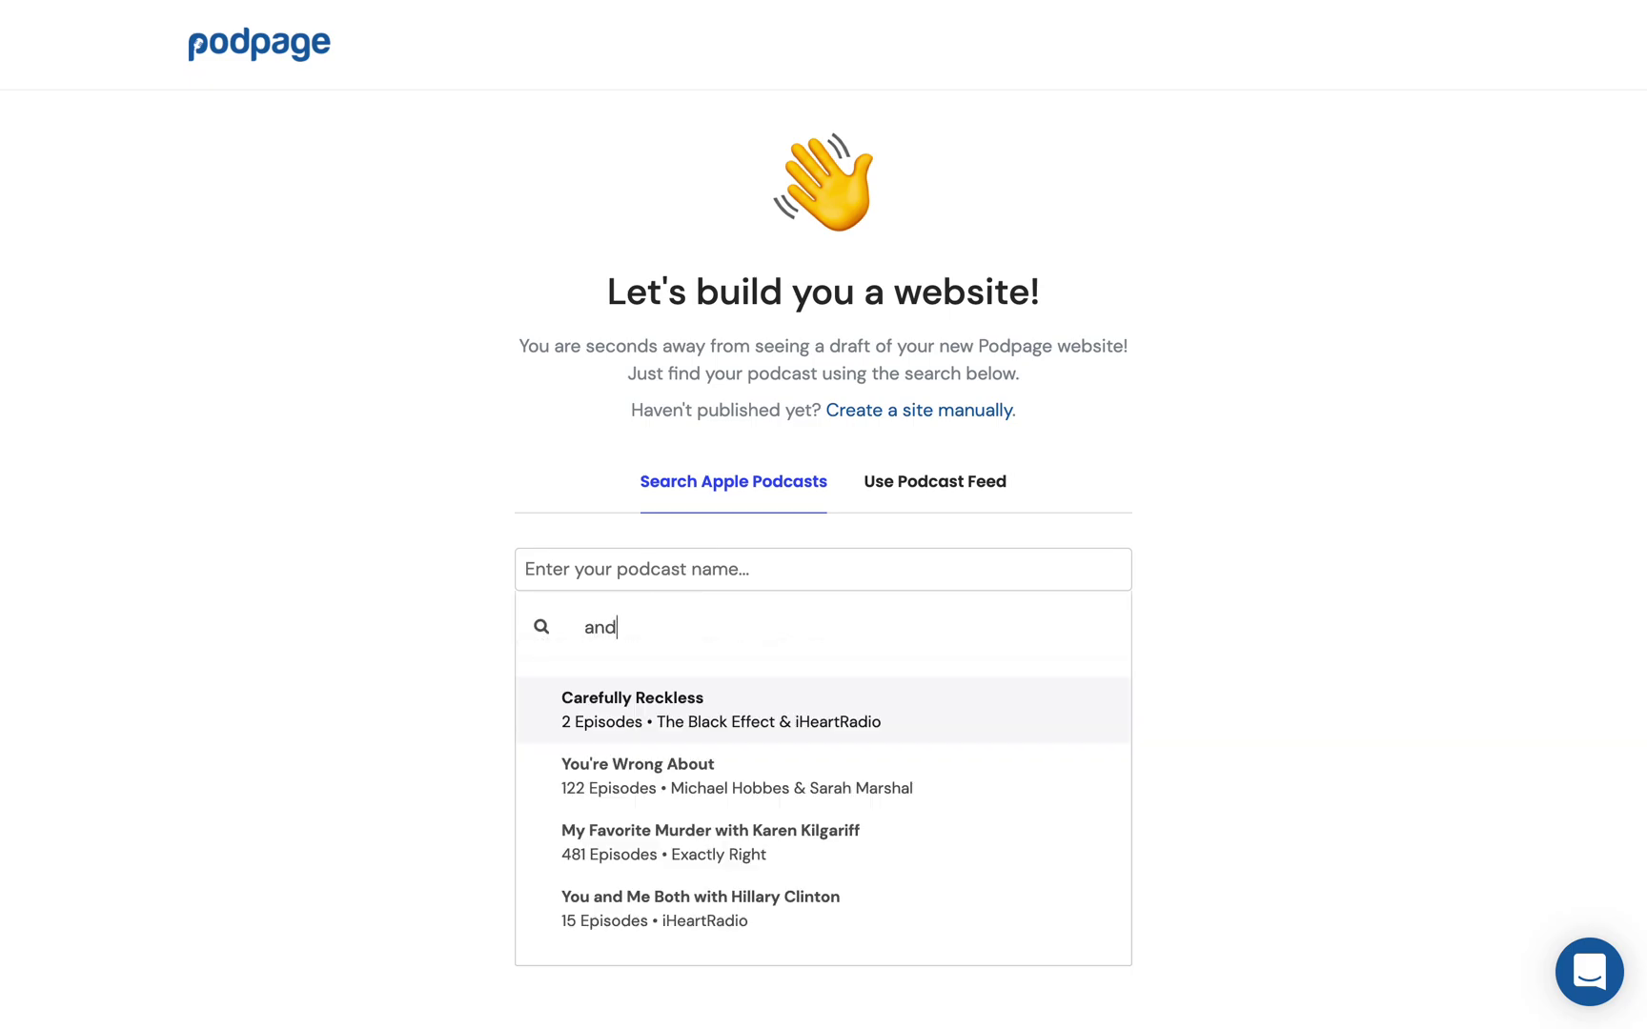
key(BackSpace)
text(m)
key(BackSpace)
text(rm)
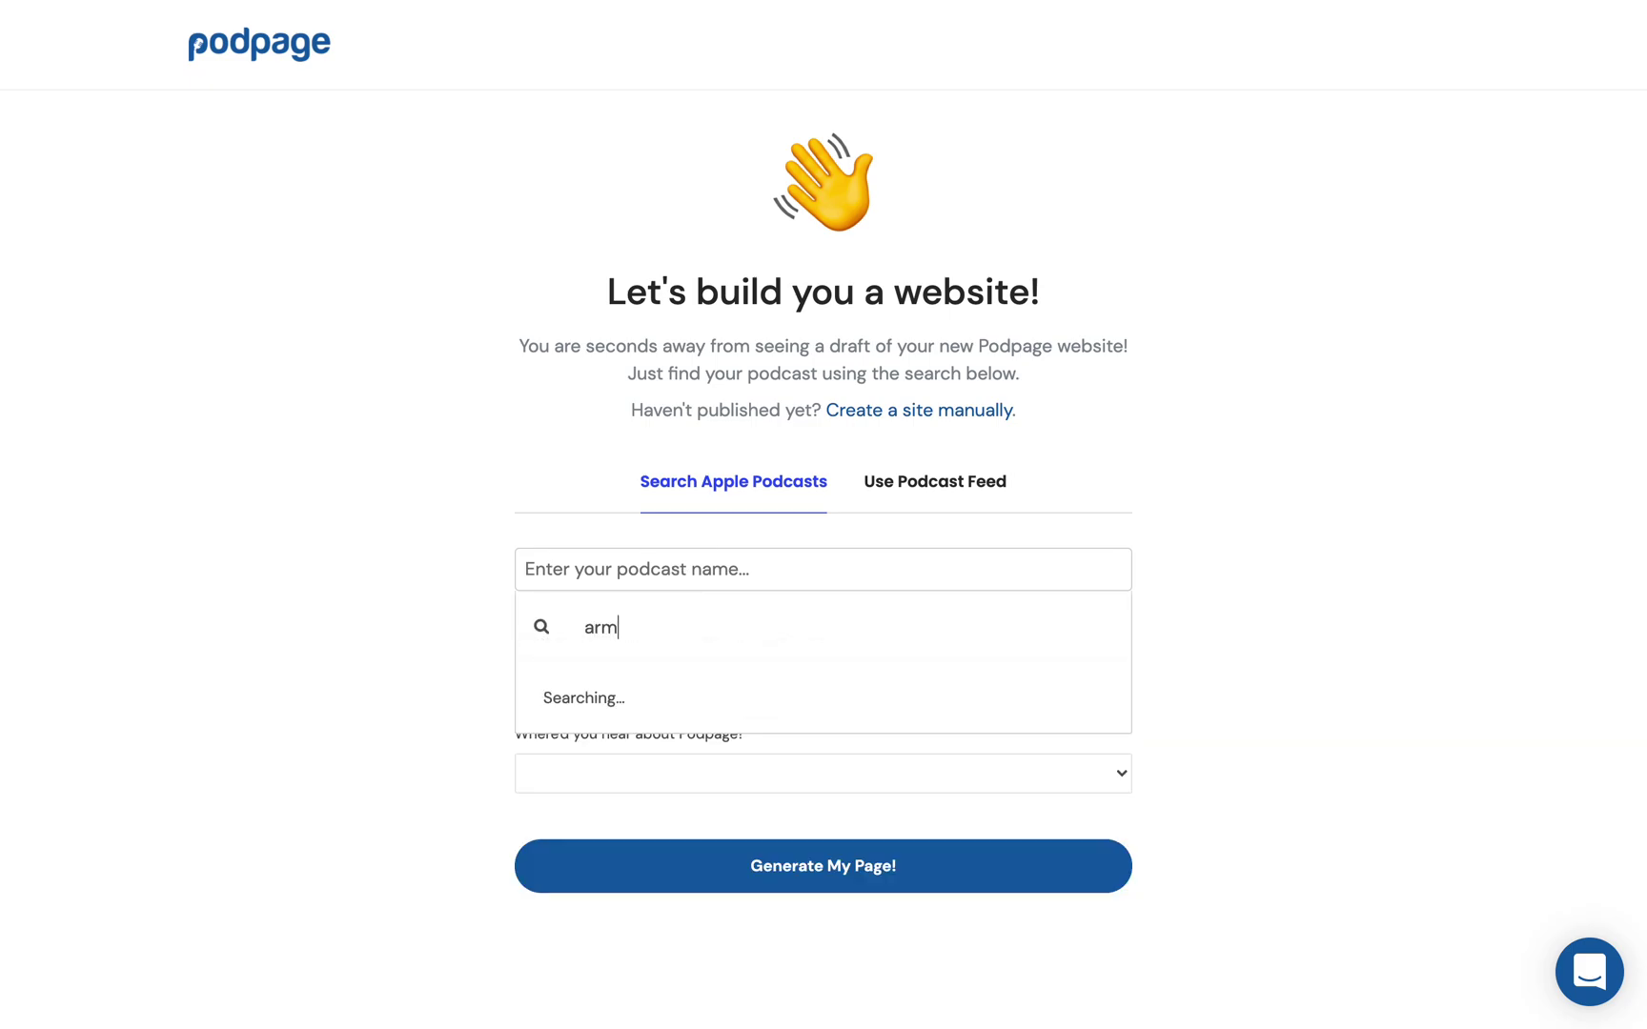
text(chair)
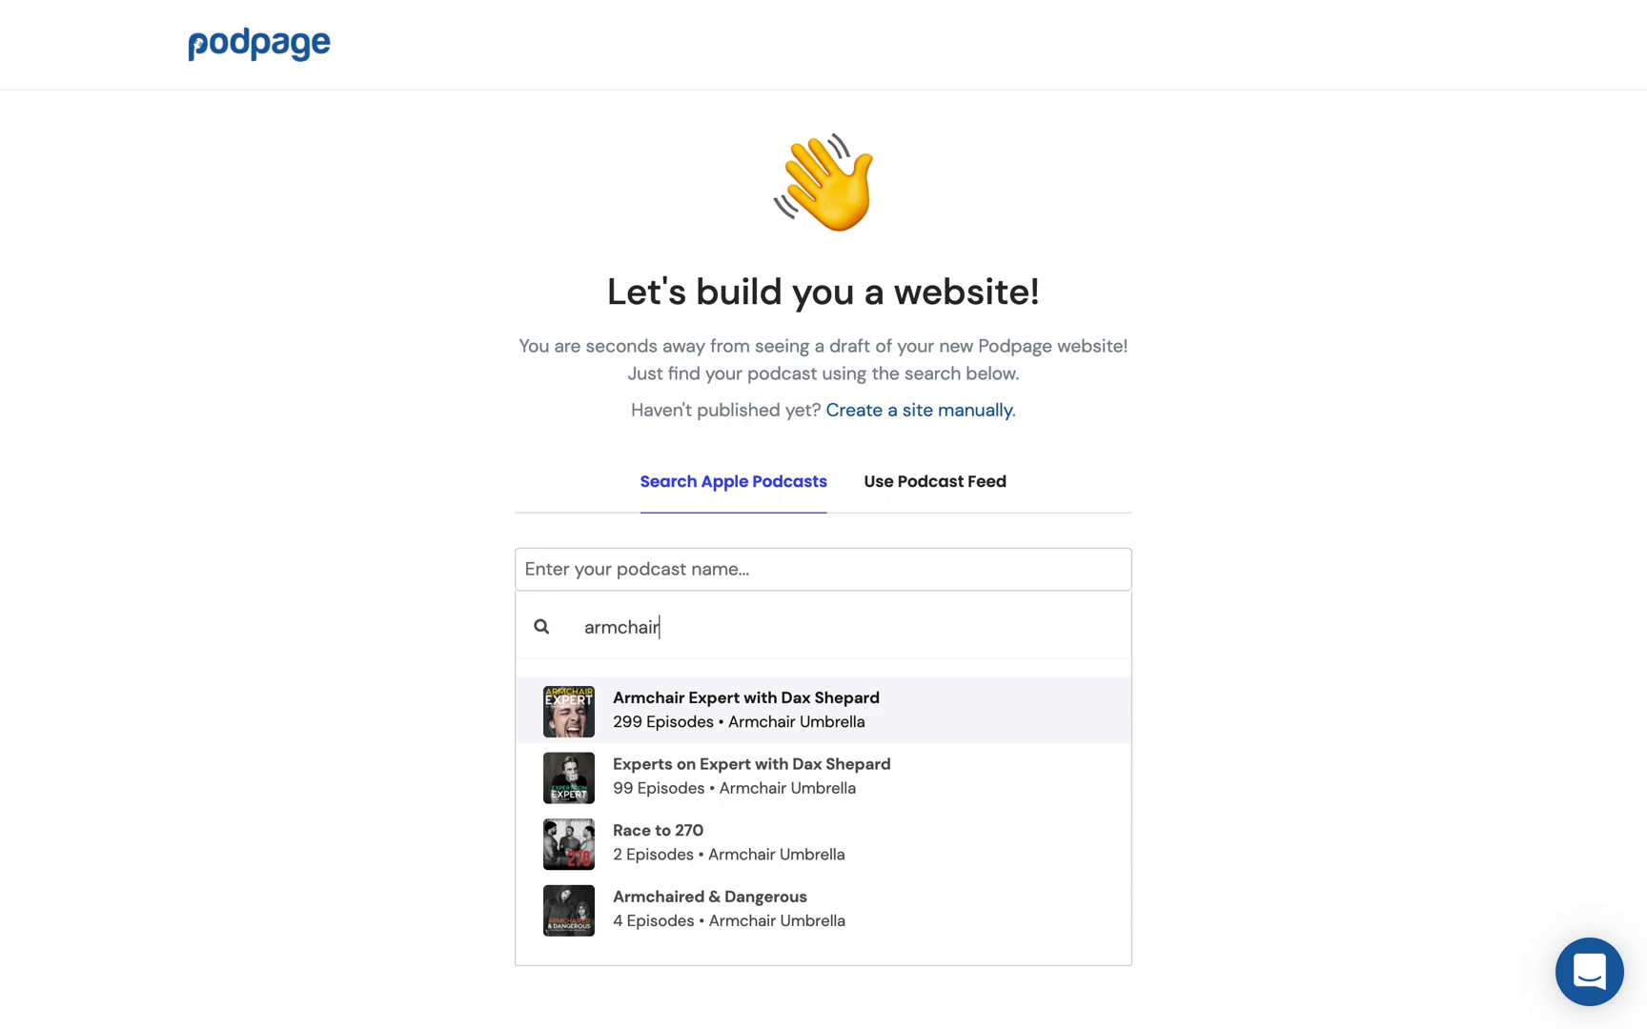
click(715, 734)
Step: Autofill the contact email from a saved entry and set the referral source to A Friend
click(631, 676)
text(brend)
key(Down)
key(Return)
click(607, 772)
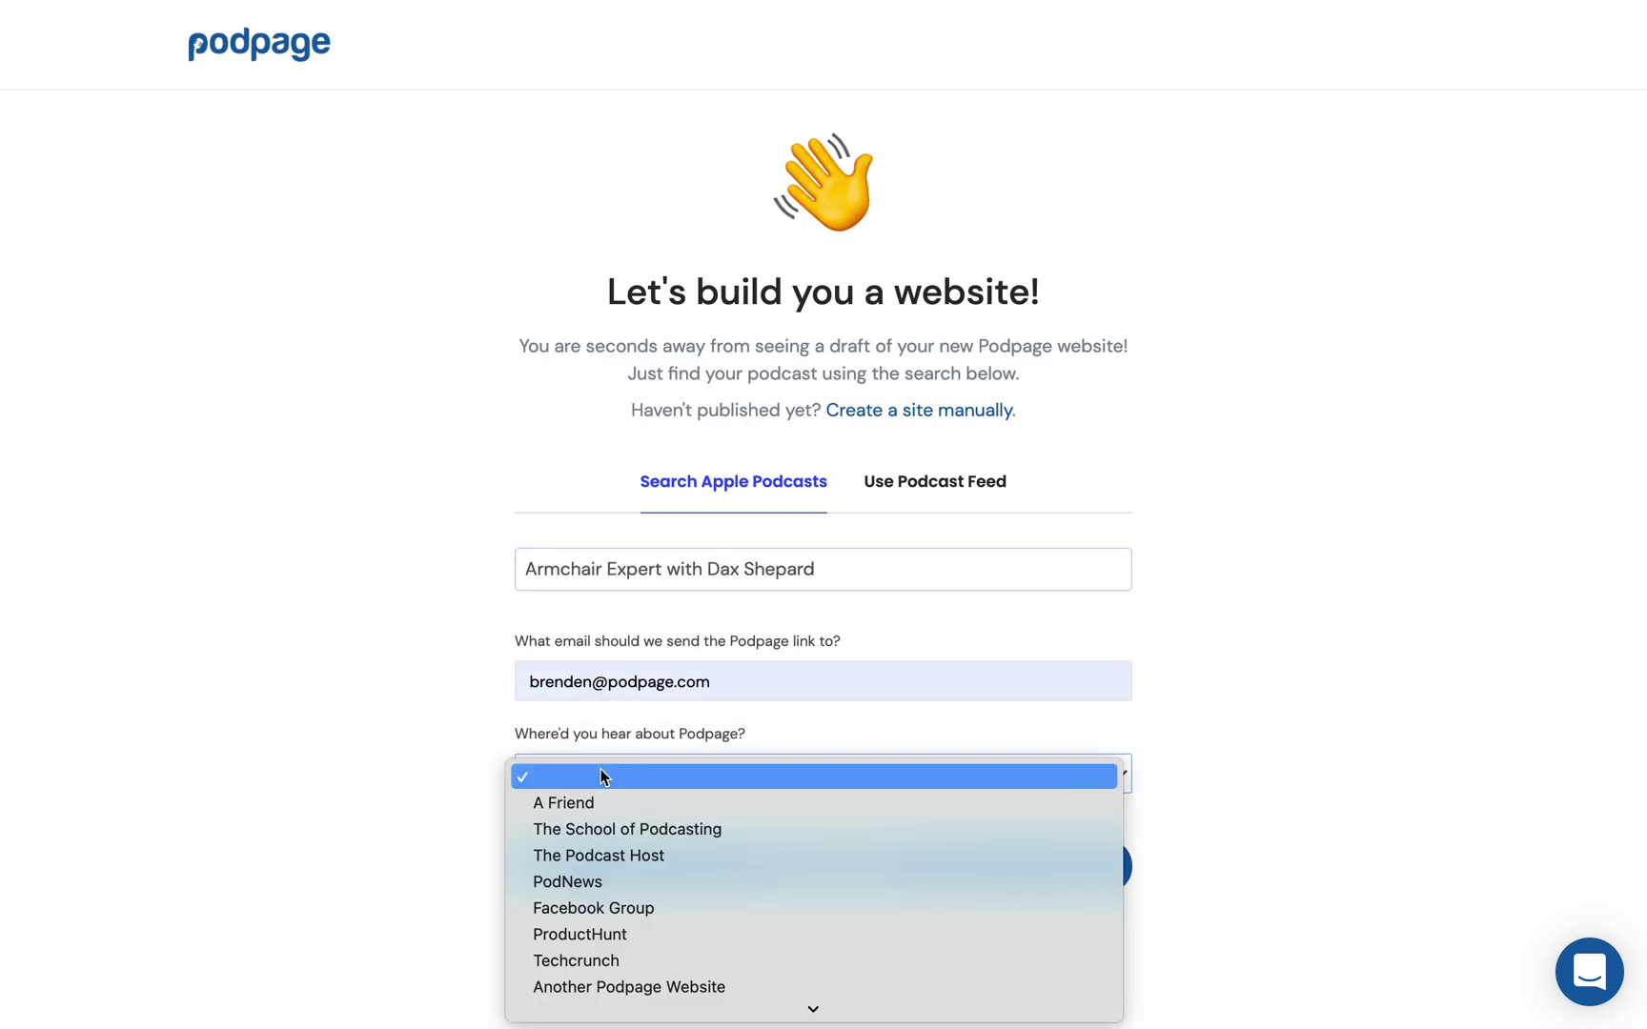
click(580, 802)
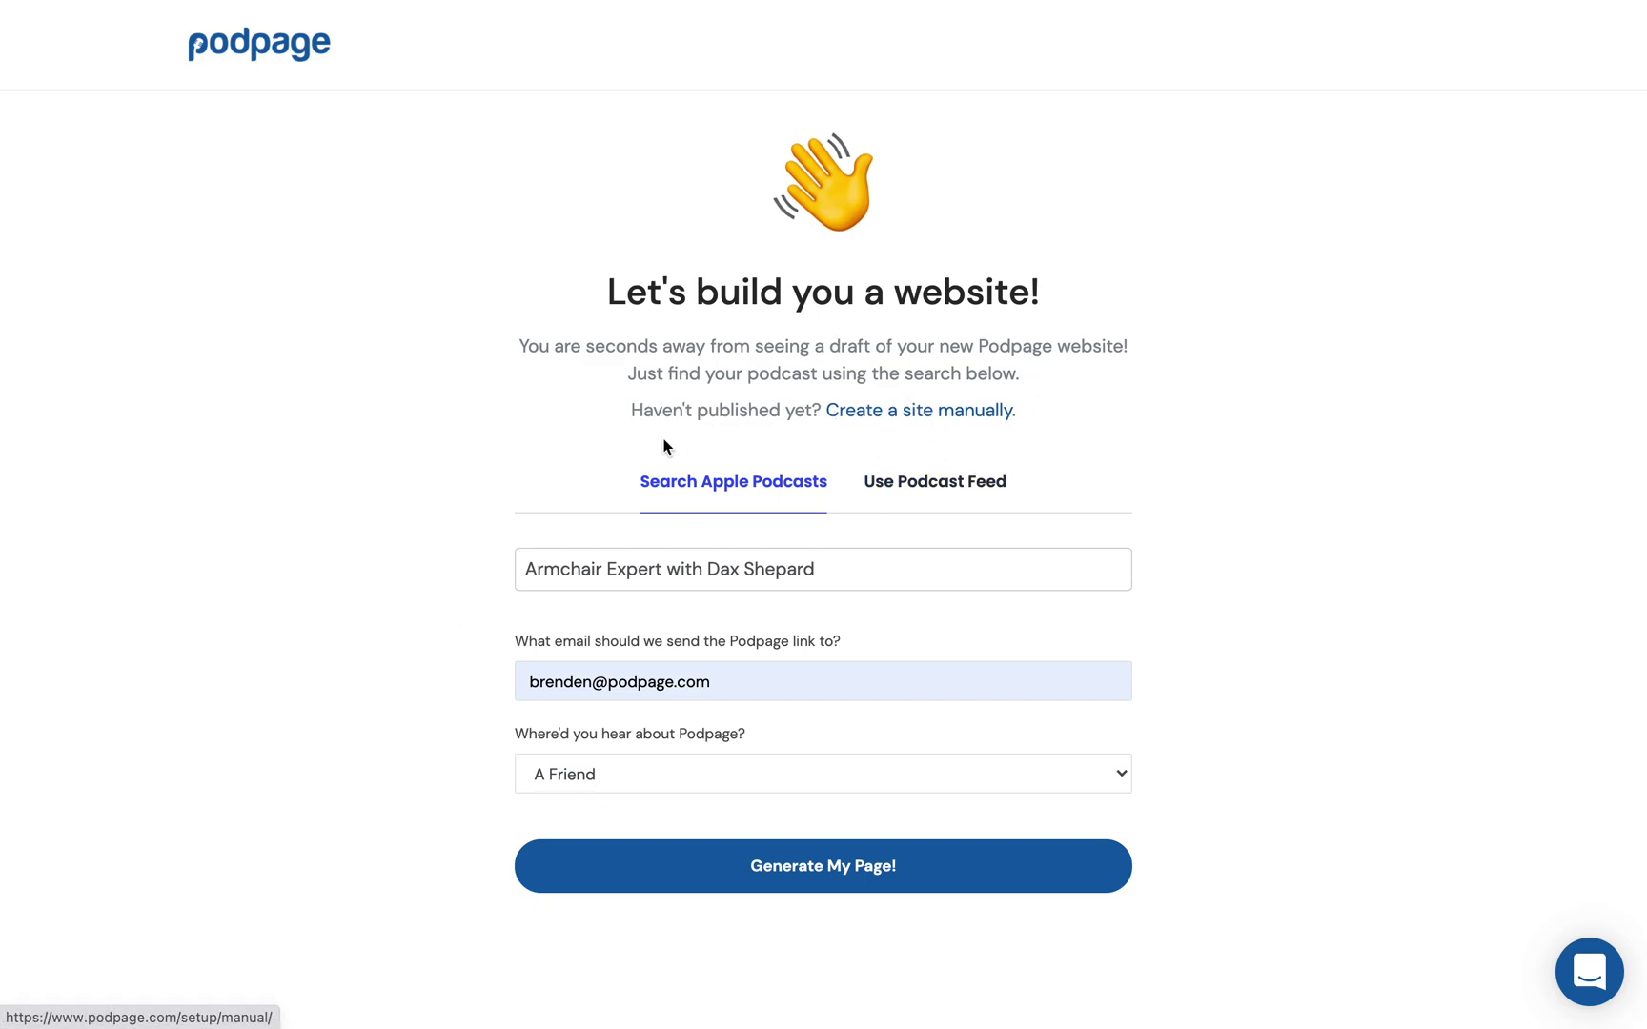
Step: Switch to Use Podcast Feed, check the feed URL, and generate the page
click(969, 488)
triple_click(656, 660)
click(676, 667)
click(781, 963)
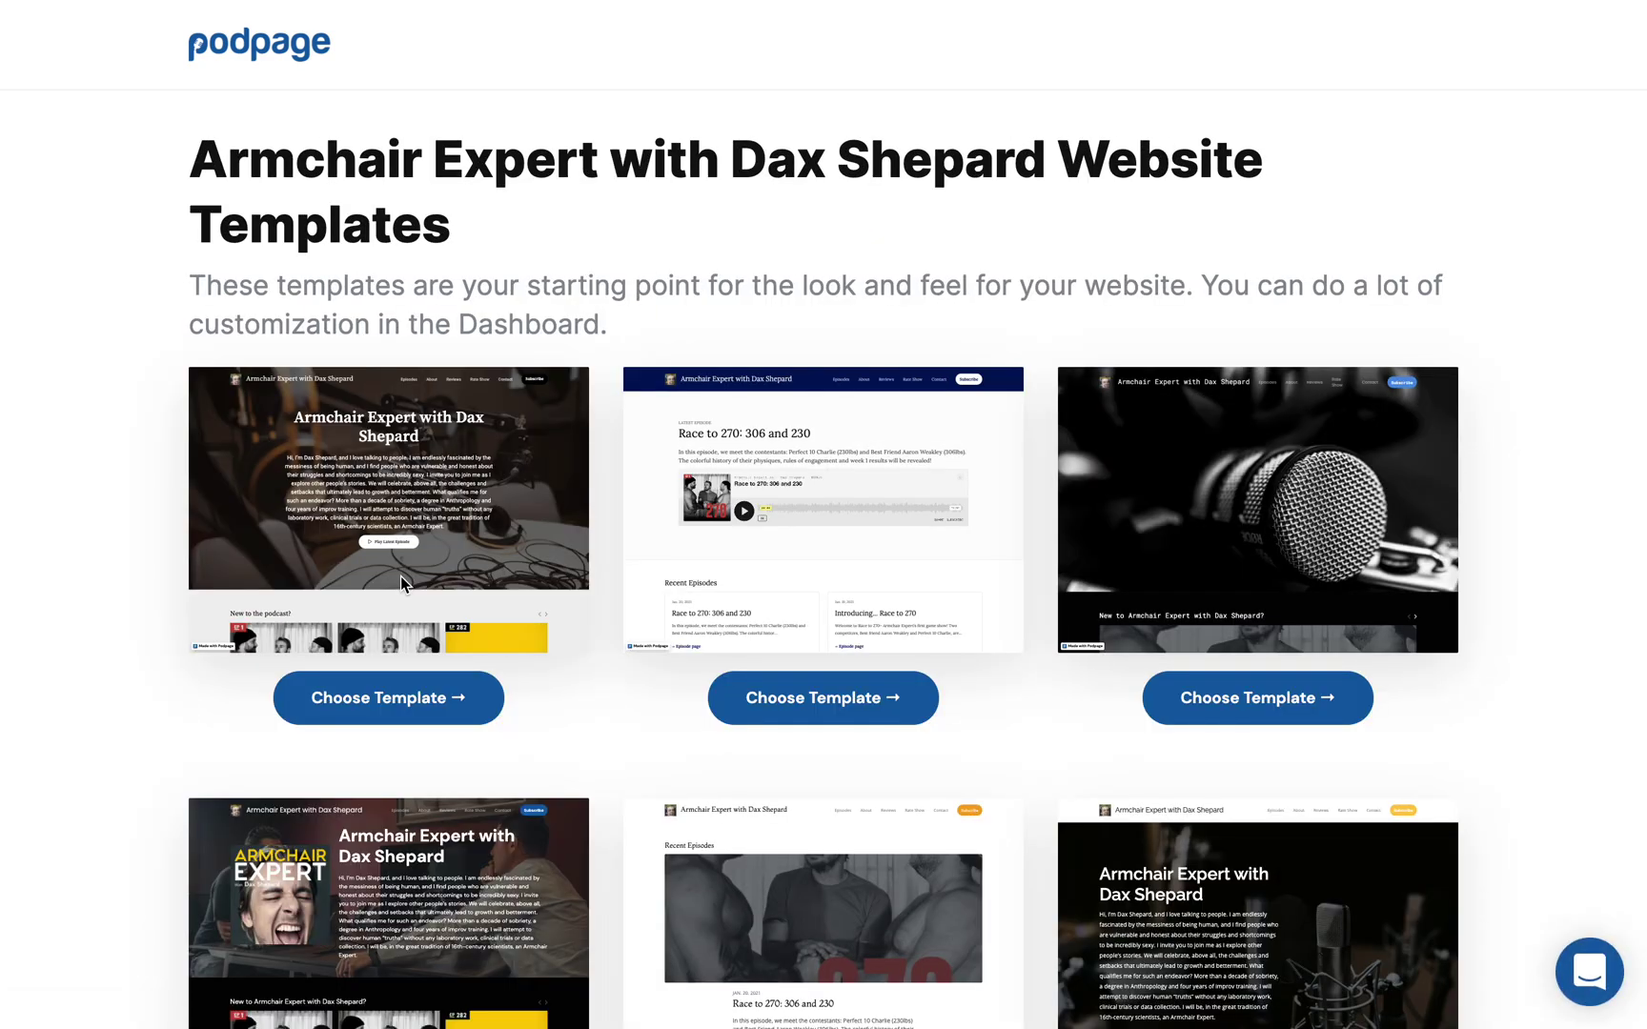
Step: Browse the Armchair Expert template designs down to the footer and choose one
scroll(400, 574, down, 6)
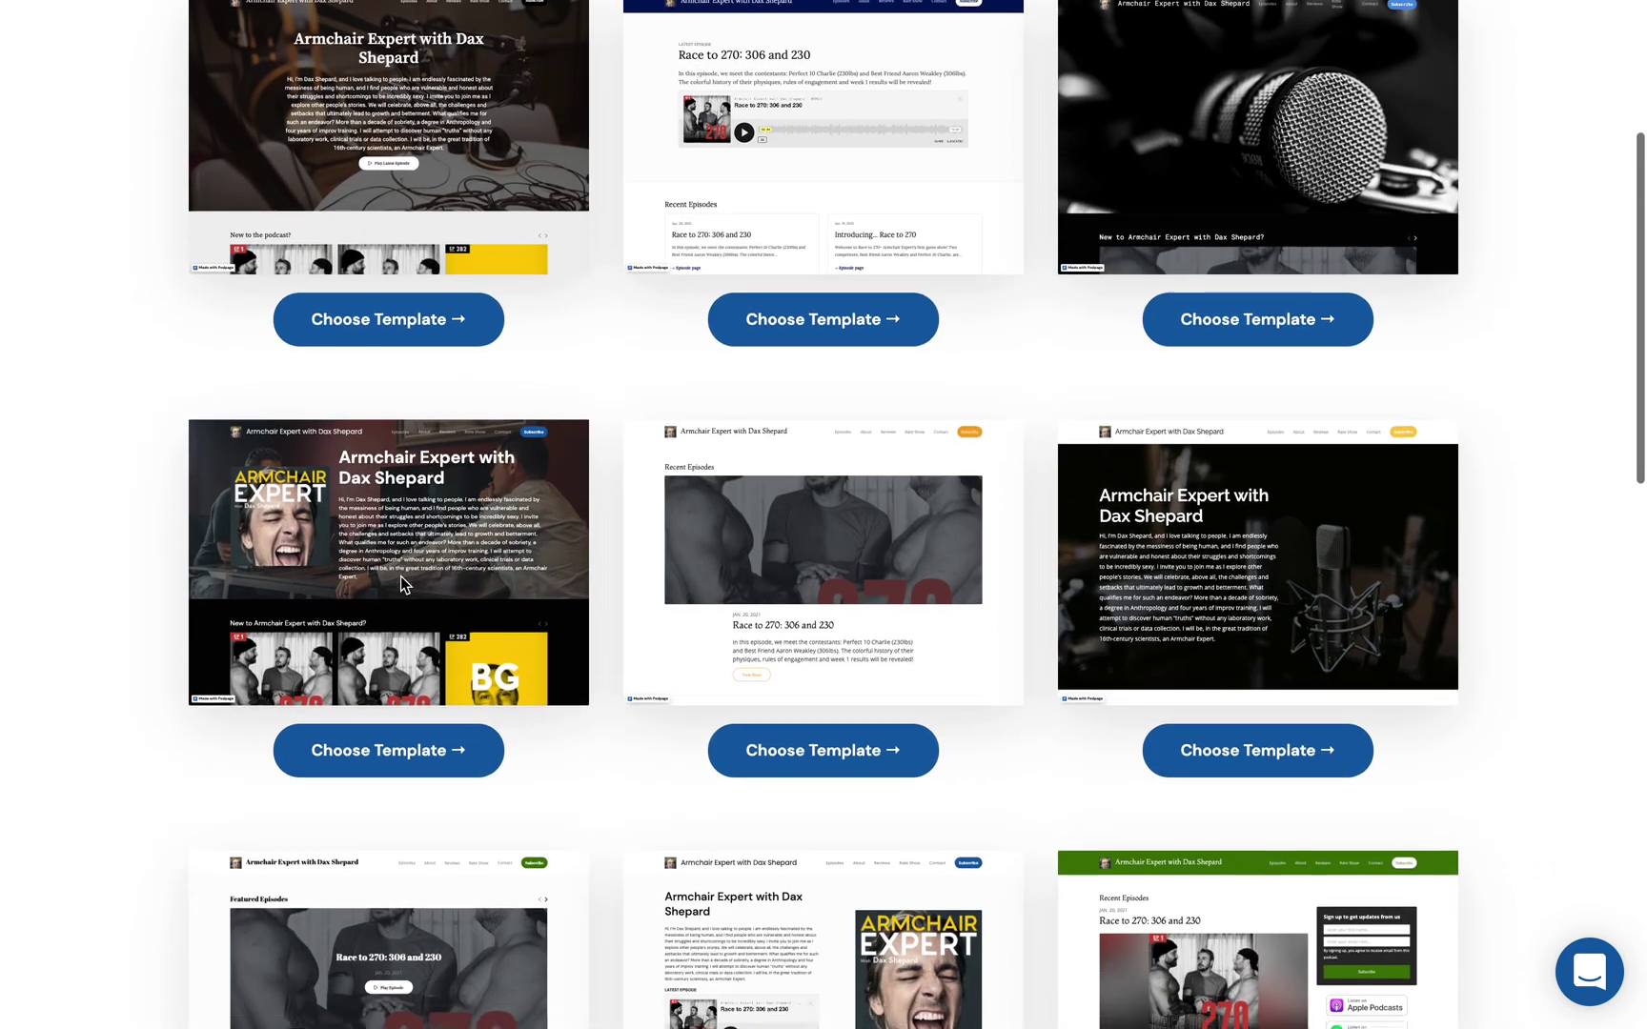
scroll(400, 577, down, 3)
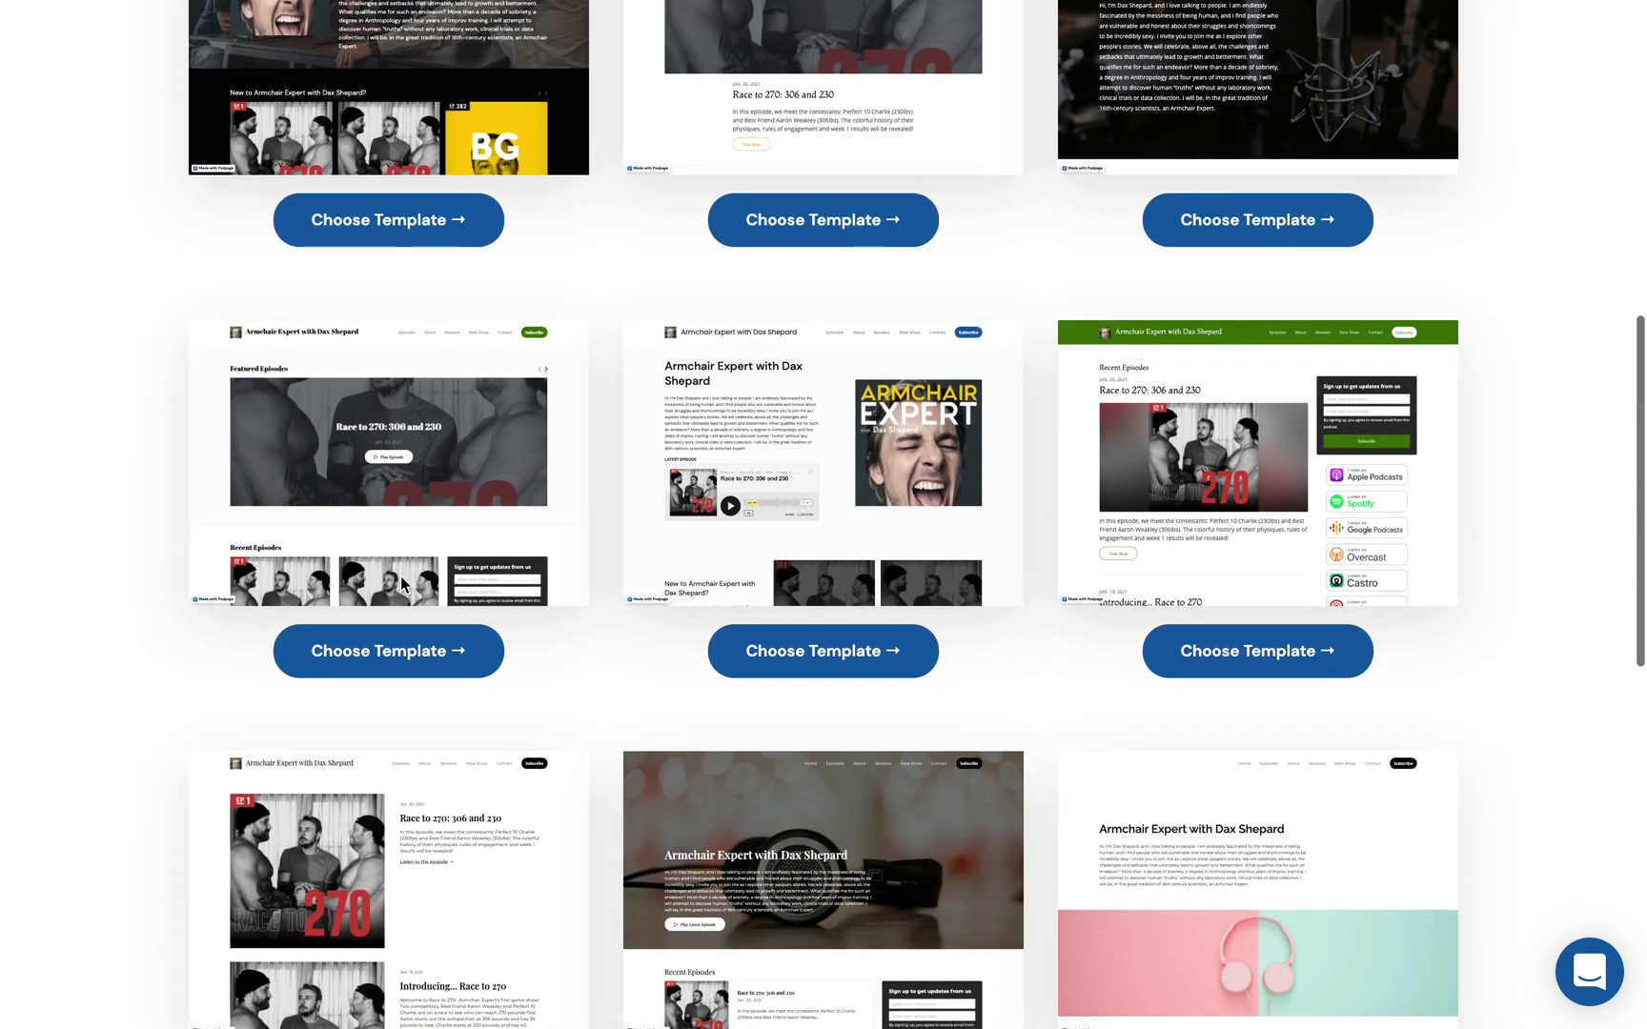
scroll(402, 583, down, 10)
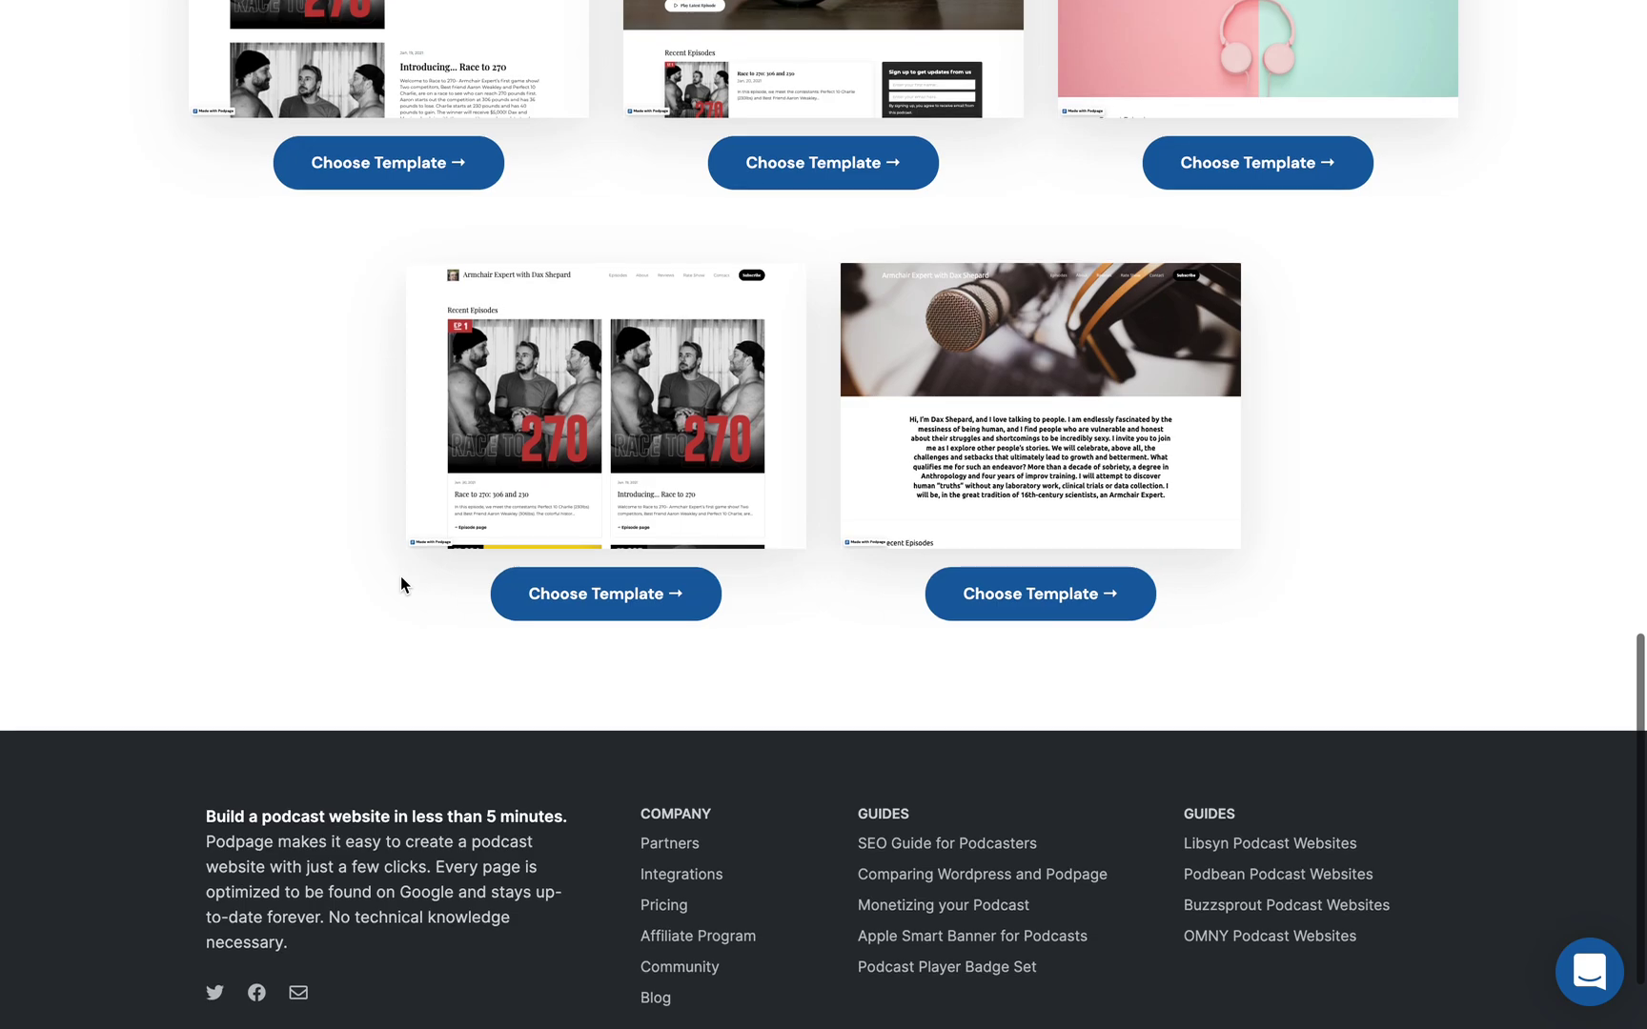
scroll(401, 580, up, 10)
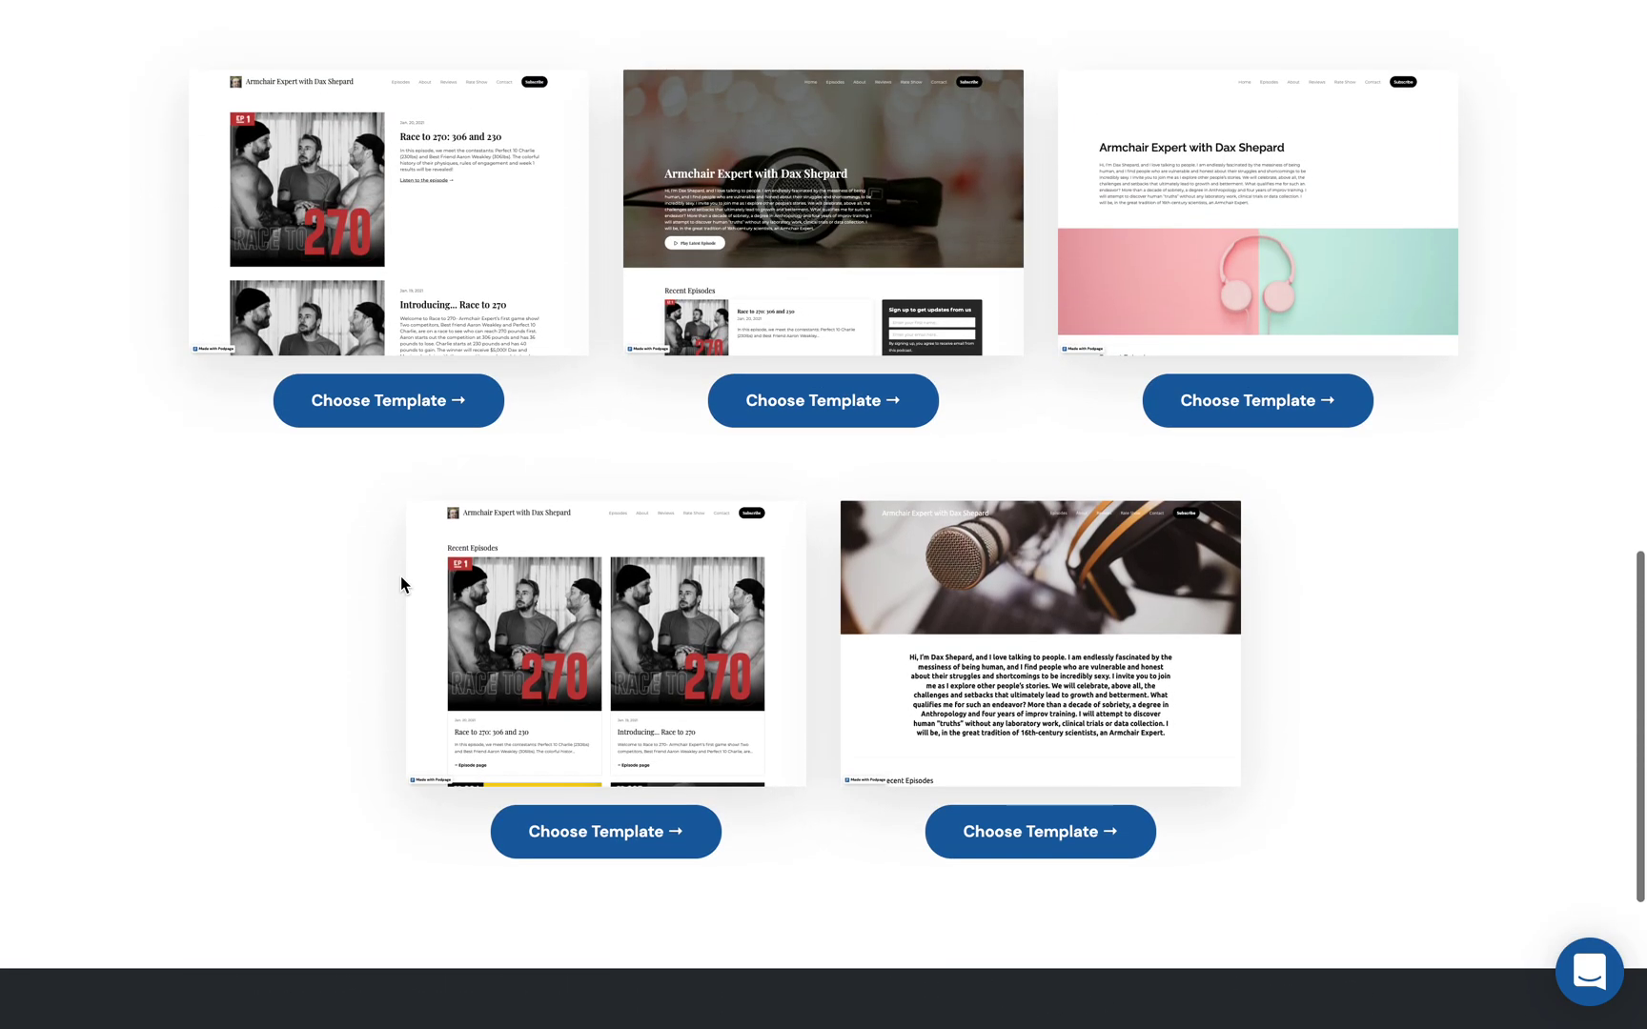
scroll(401, 583, up, 8)
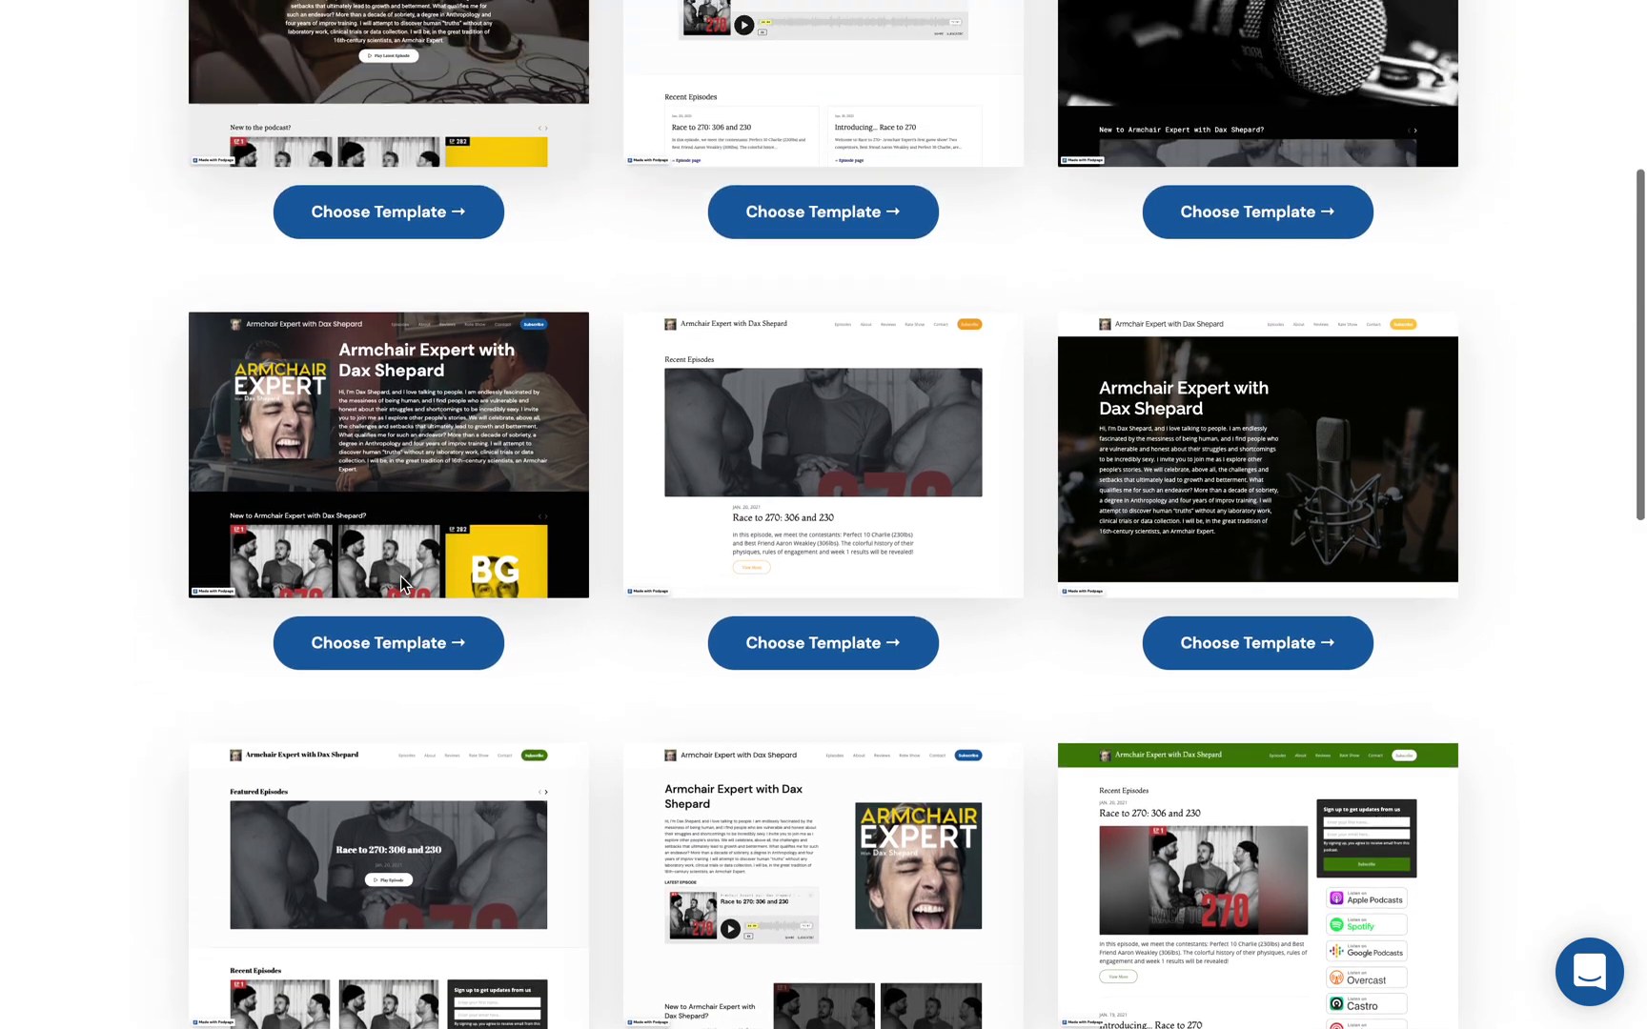
scroll(400, 579, down, 5)
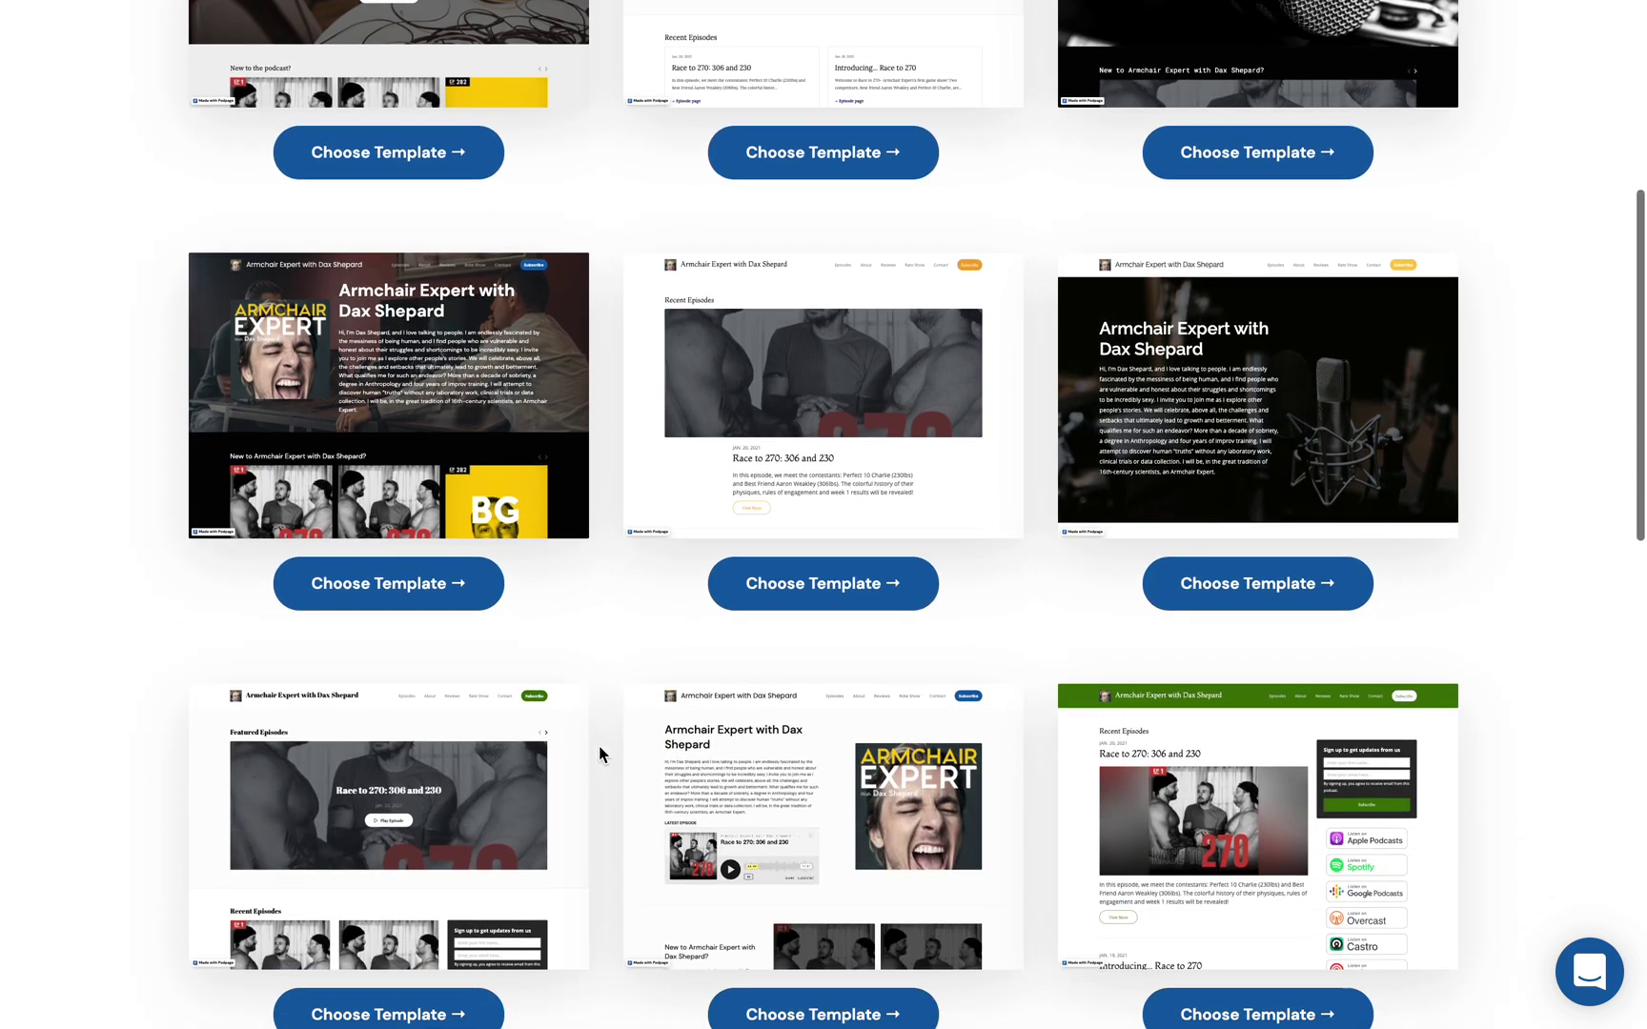
click(835, 816)
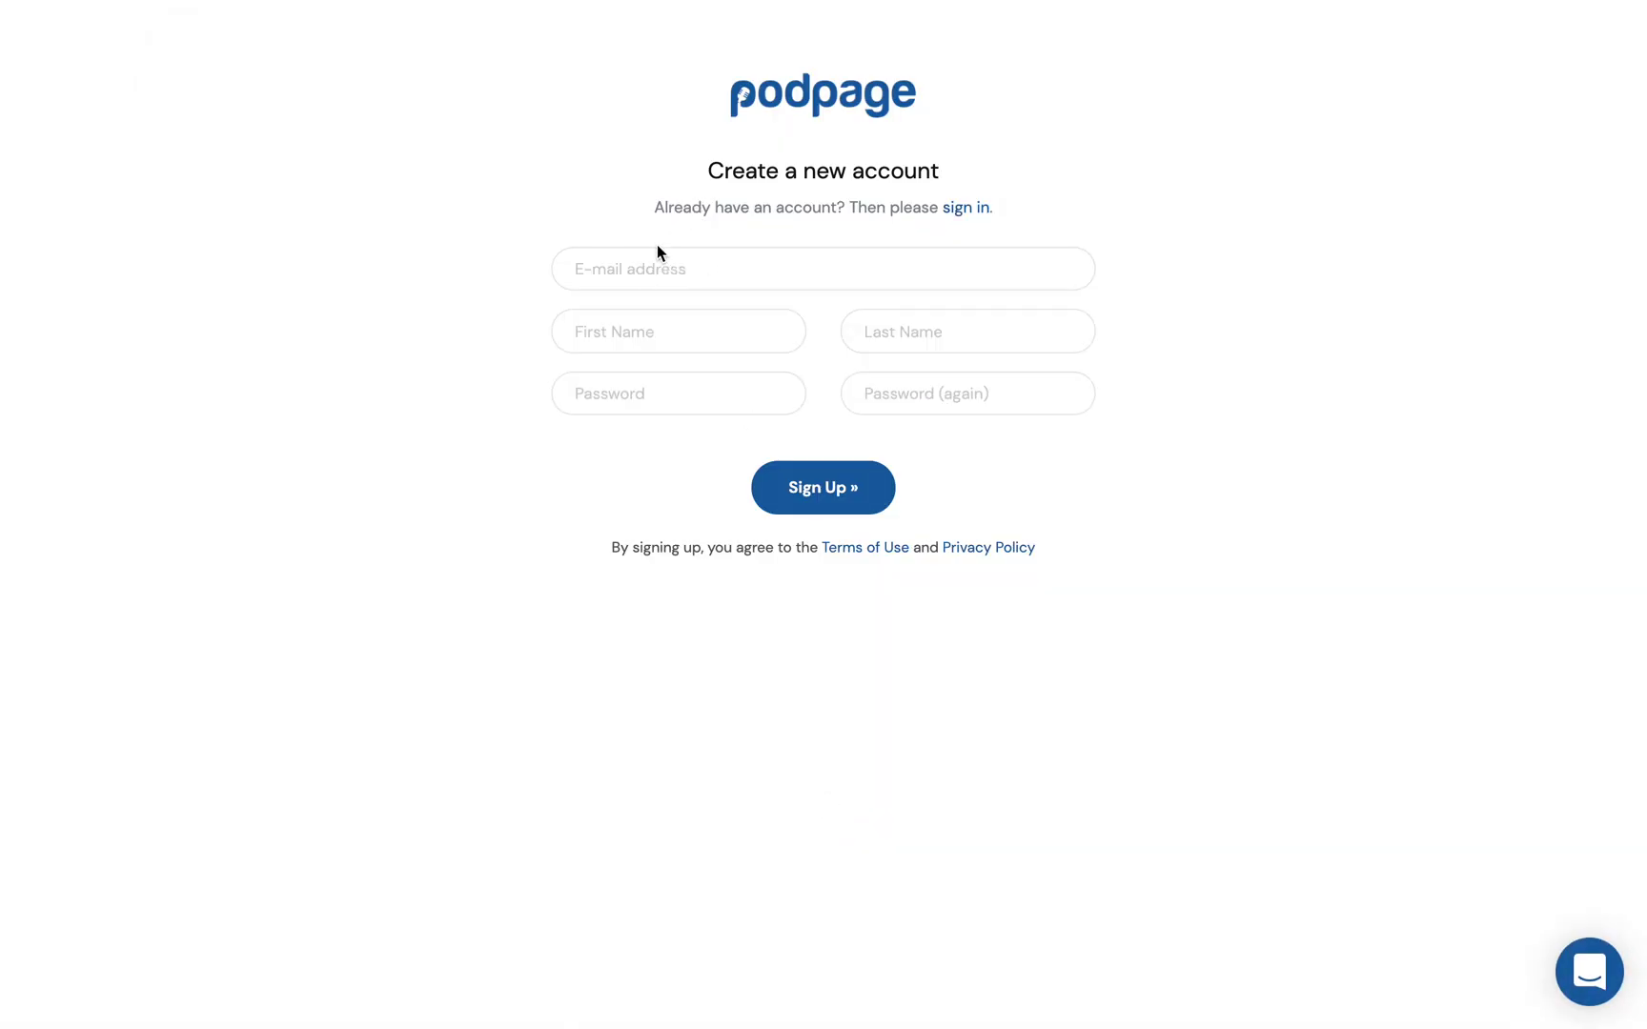
Step: Fill the sign-up form with the saved email, first name, last name and password
click(628, 264)
text(brende)
key(Down)
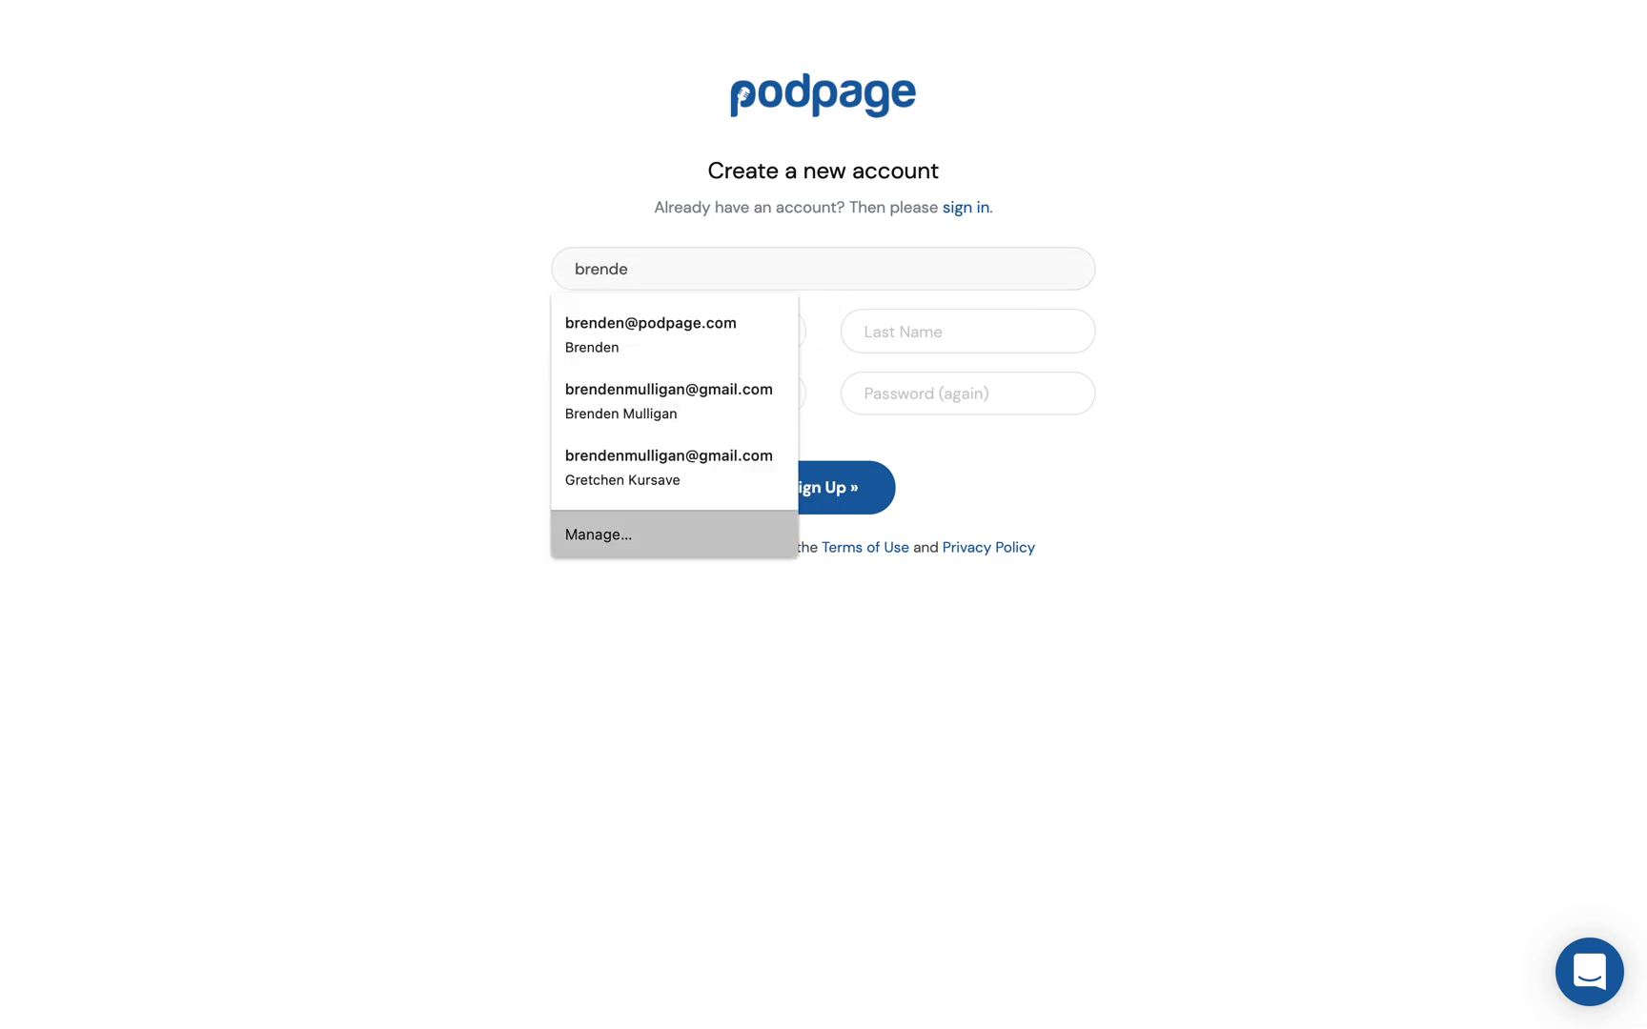
key(Return)
key(Tab)
key(Tab)
text(Mulligan)
key(Tab)
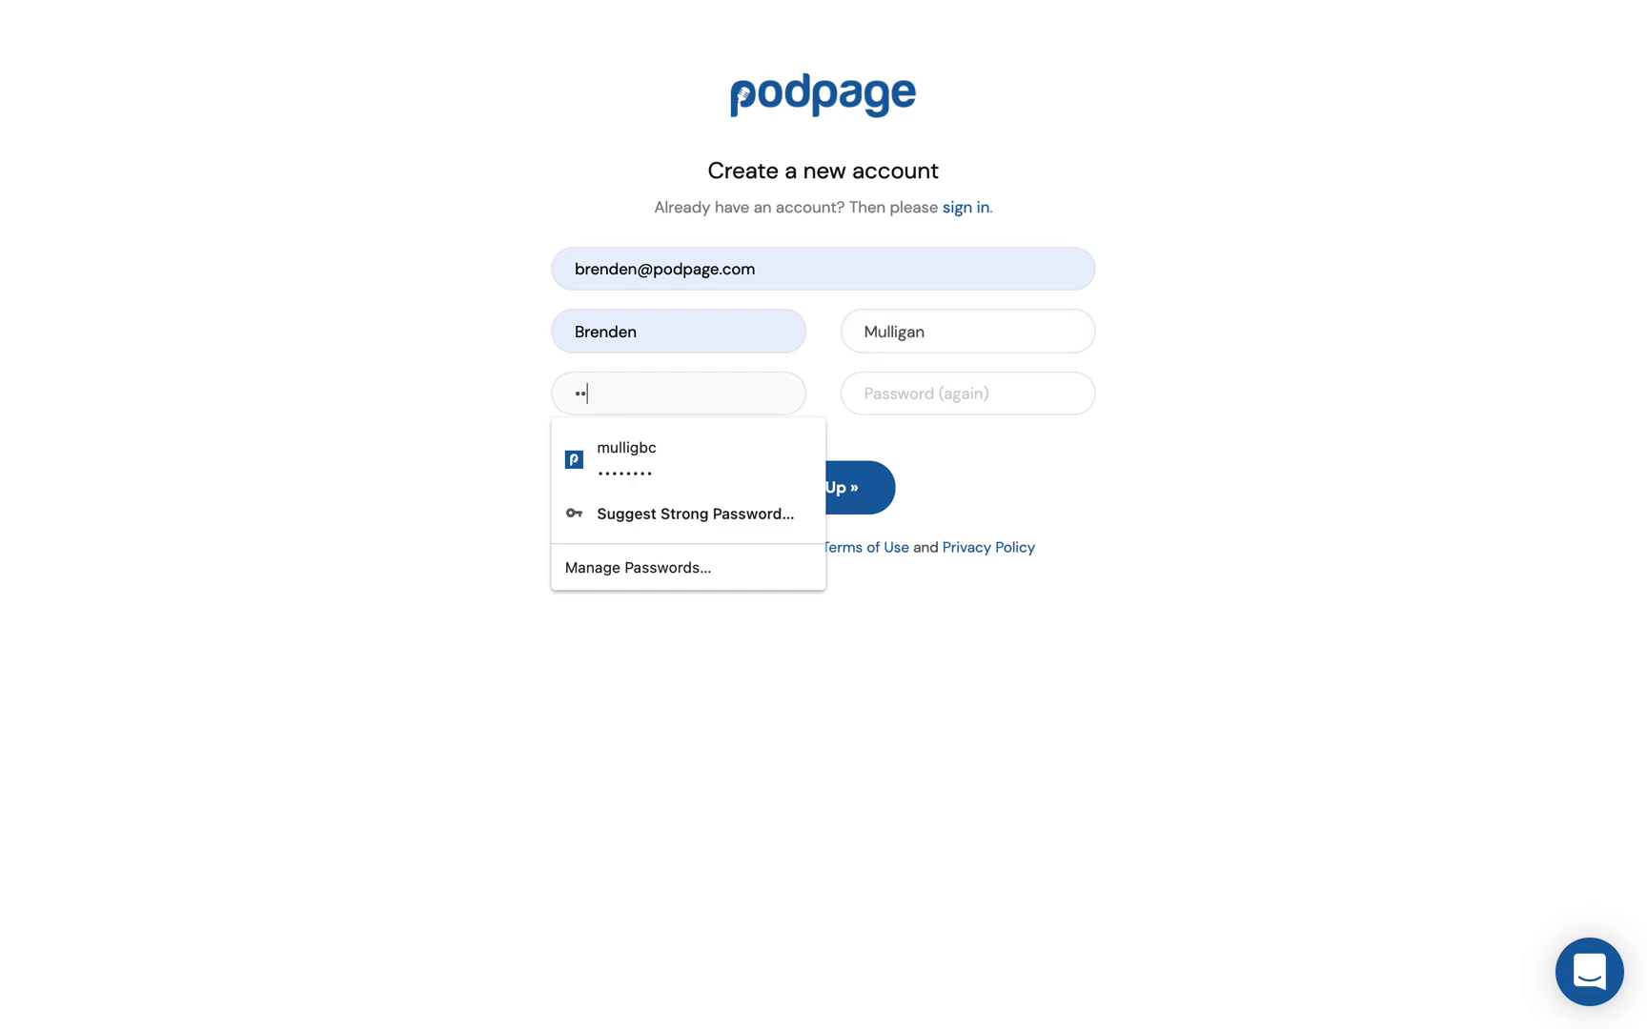
key(Tab)
text(••)
Step: Add a suffix to the account email, submit Sign Up, and decline saving the login
click(643, 269)
text(+1235)
click(809, 488)
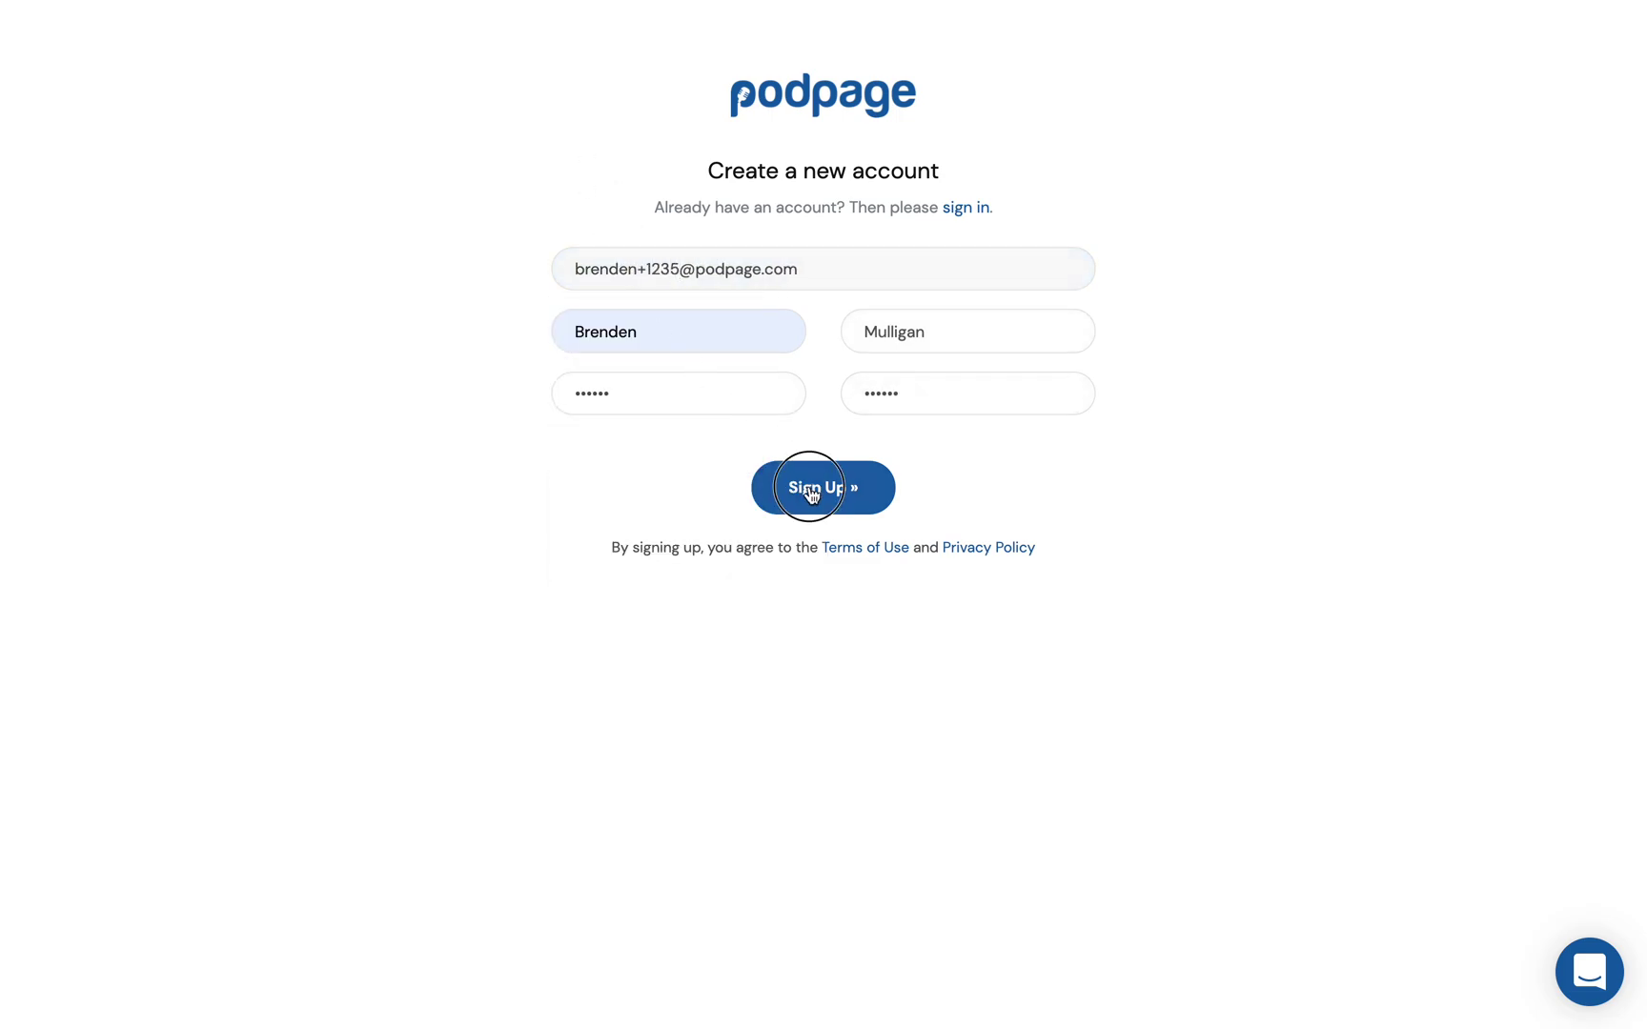
click(910, 367)
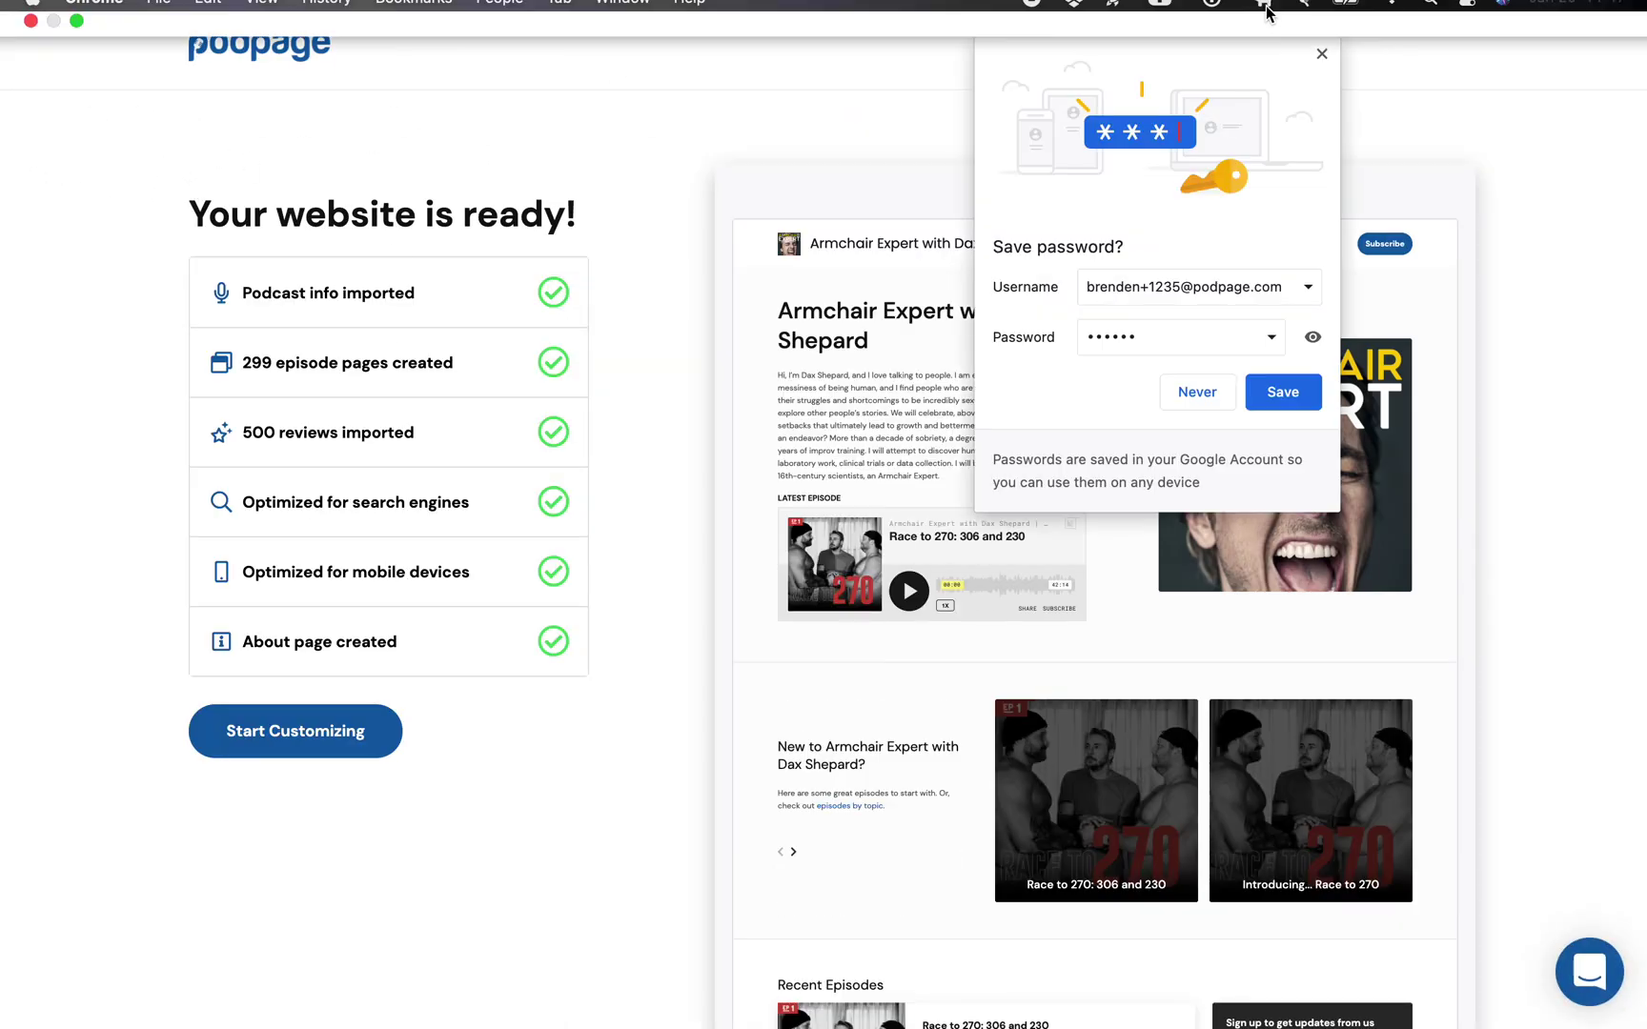
Step: Close the save-password popup, review the imported info and 299 episode pages, then start customizing
click(1324, 59)
drag(275, 297, 383, 299)
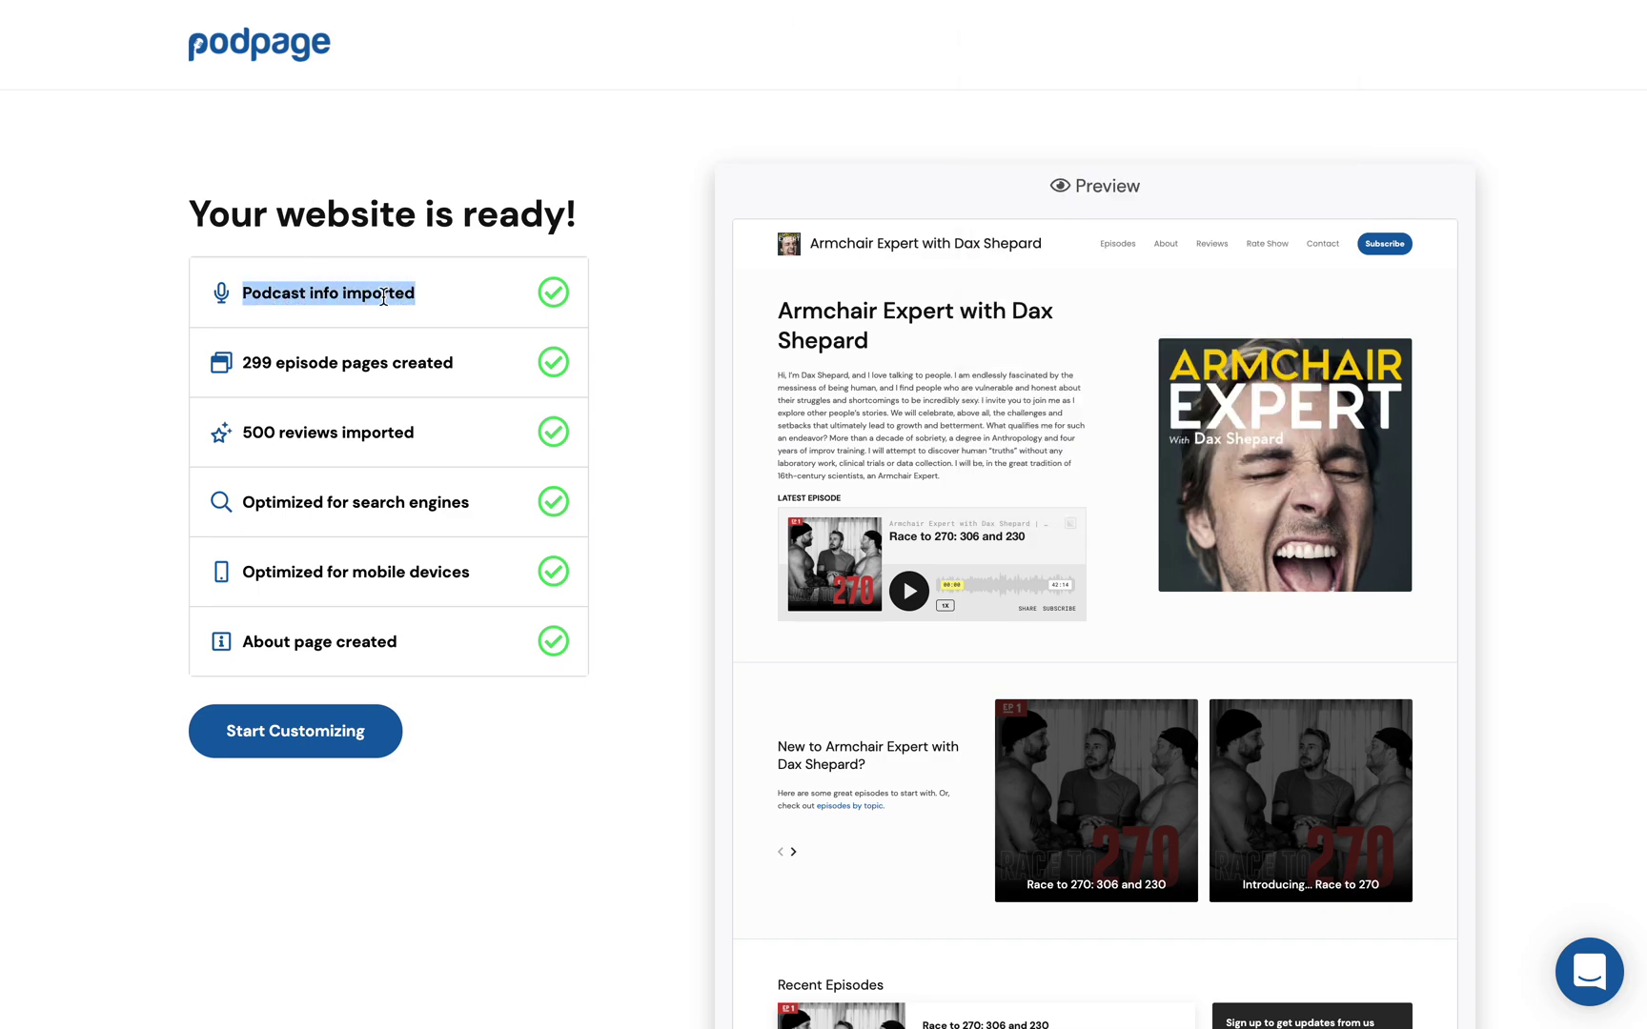
drag(245, 363, 477, 371)
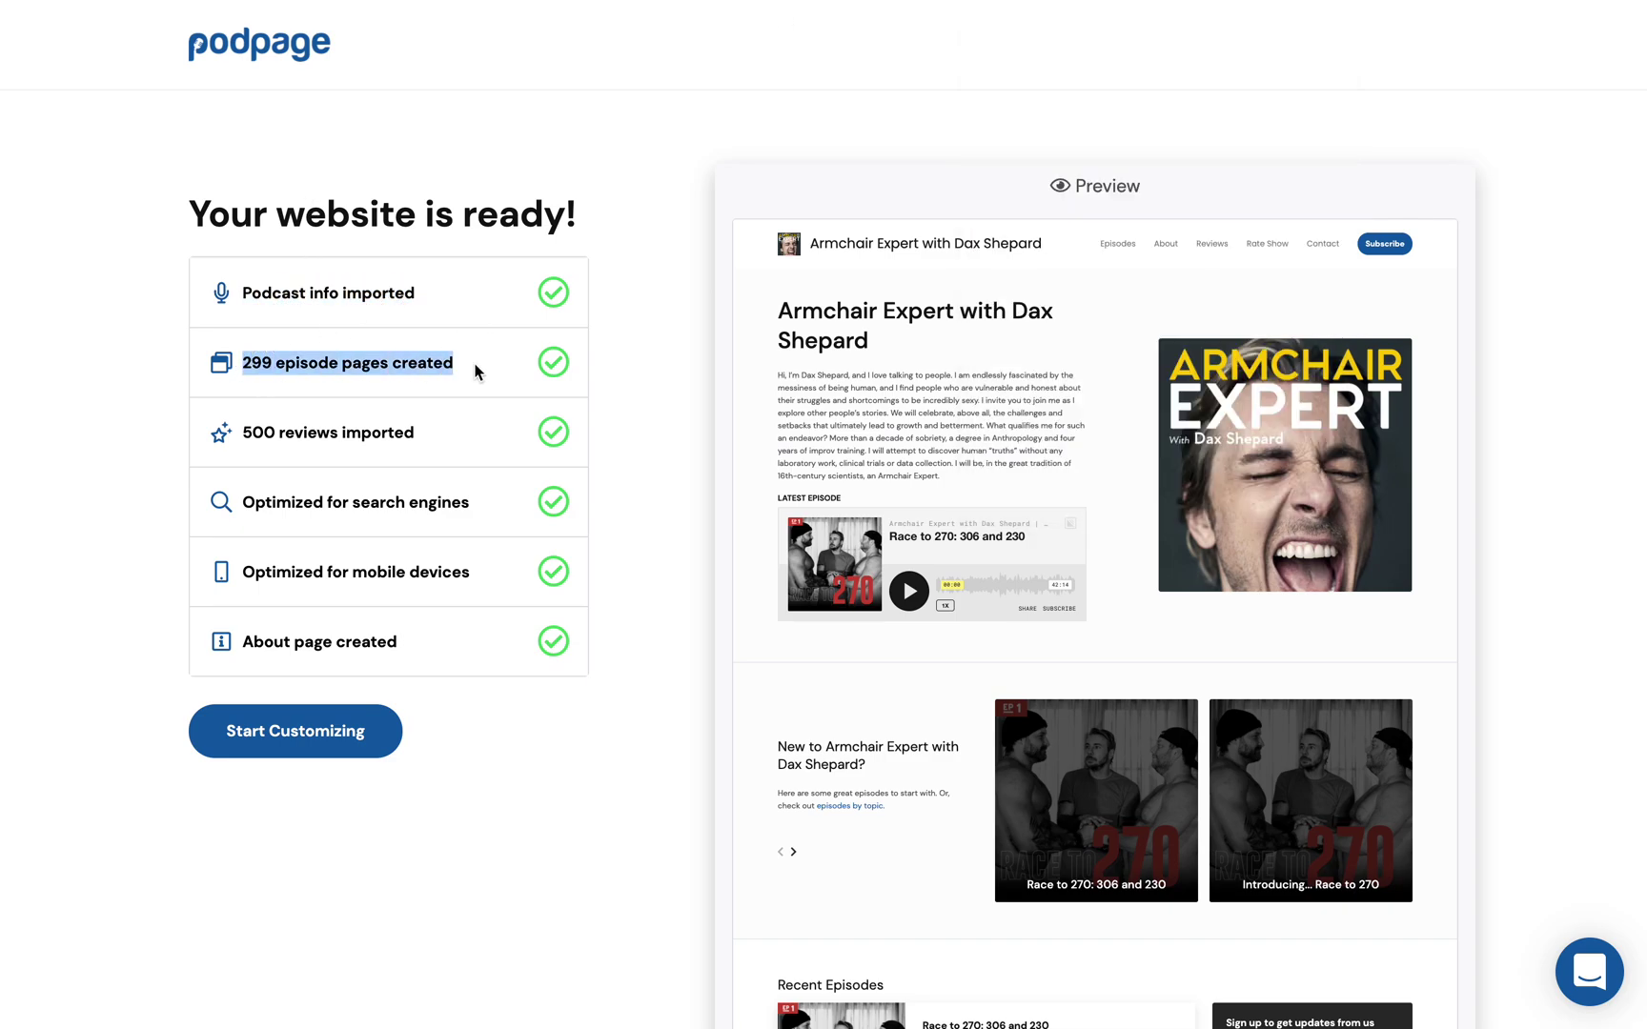
click(419, 360)
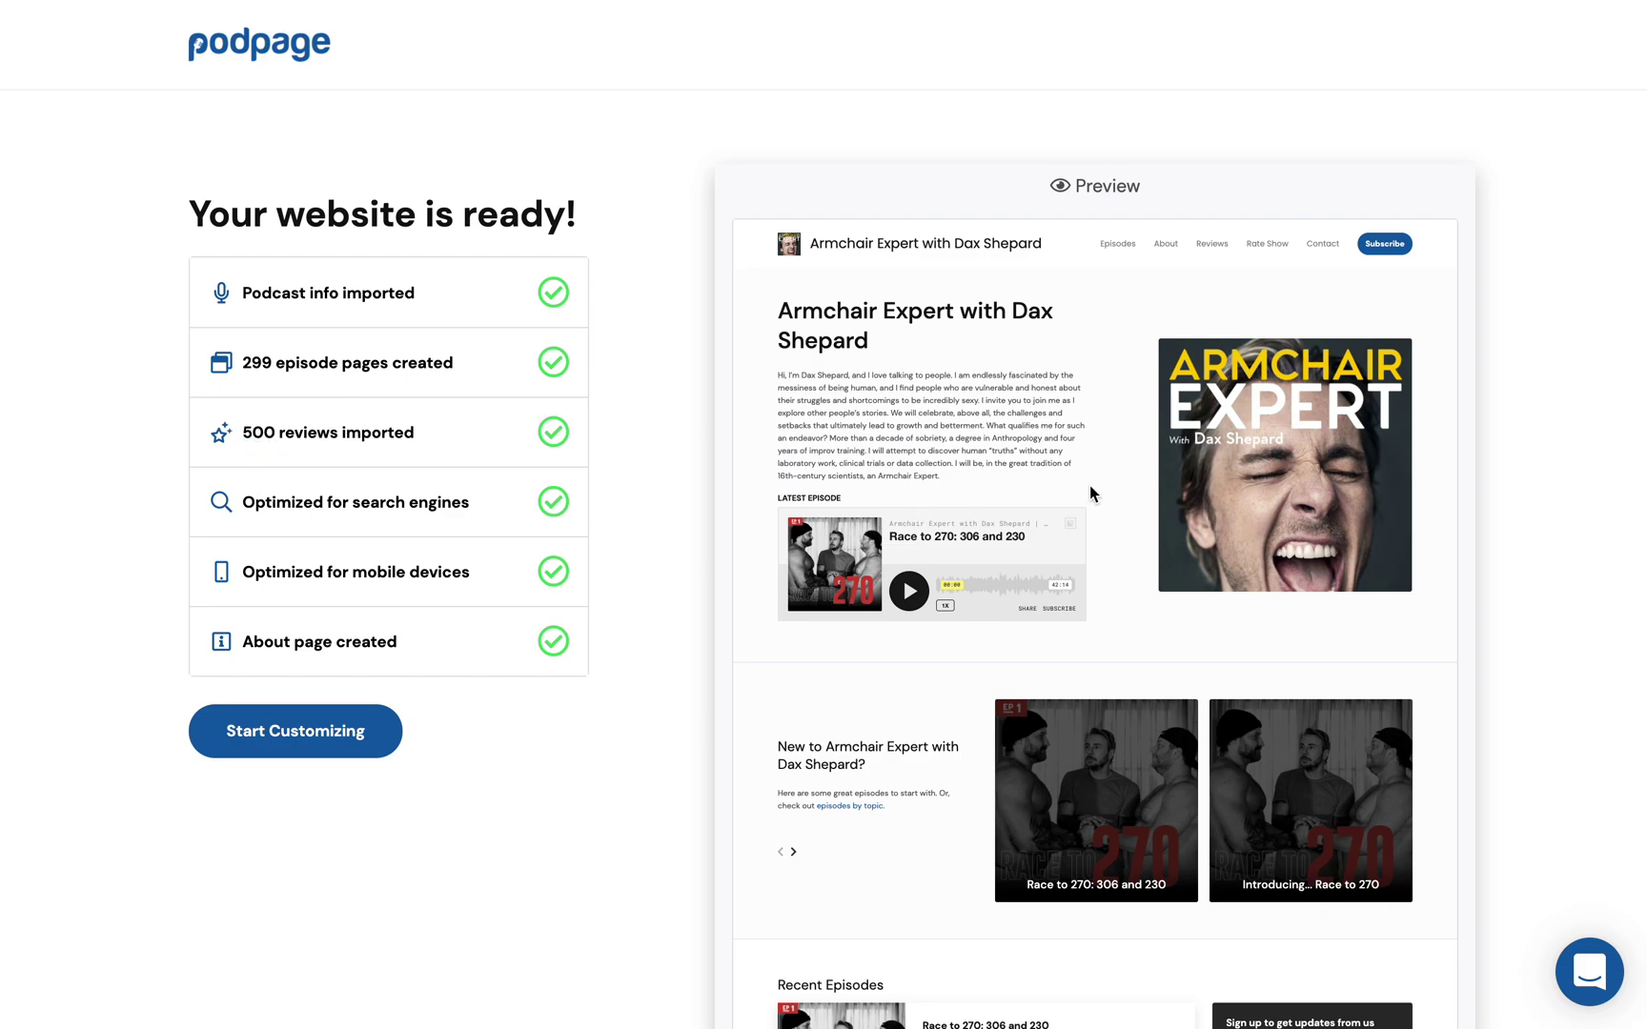
scroll(1197, 876, down, 4)
scroll(1197, 877, up, 4)
click(312, 740)
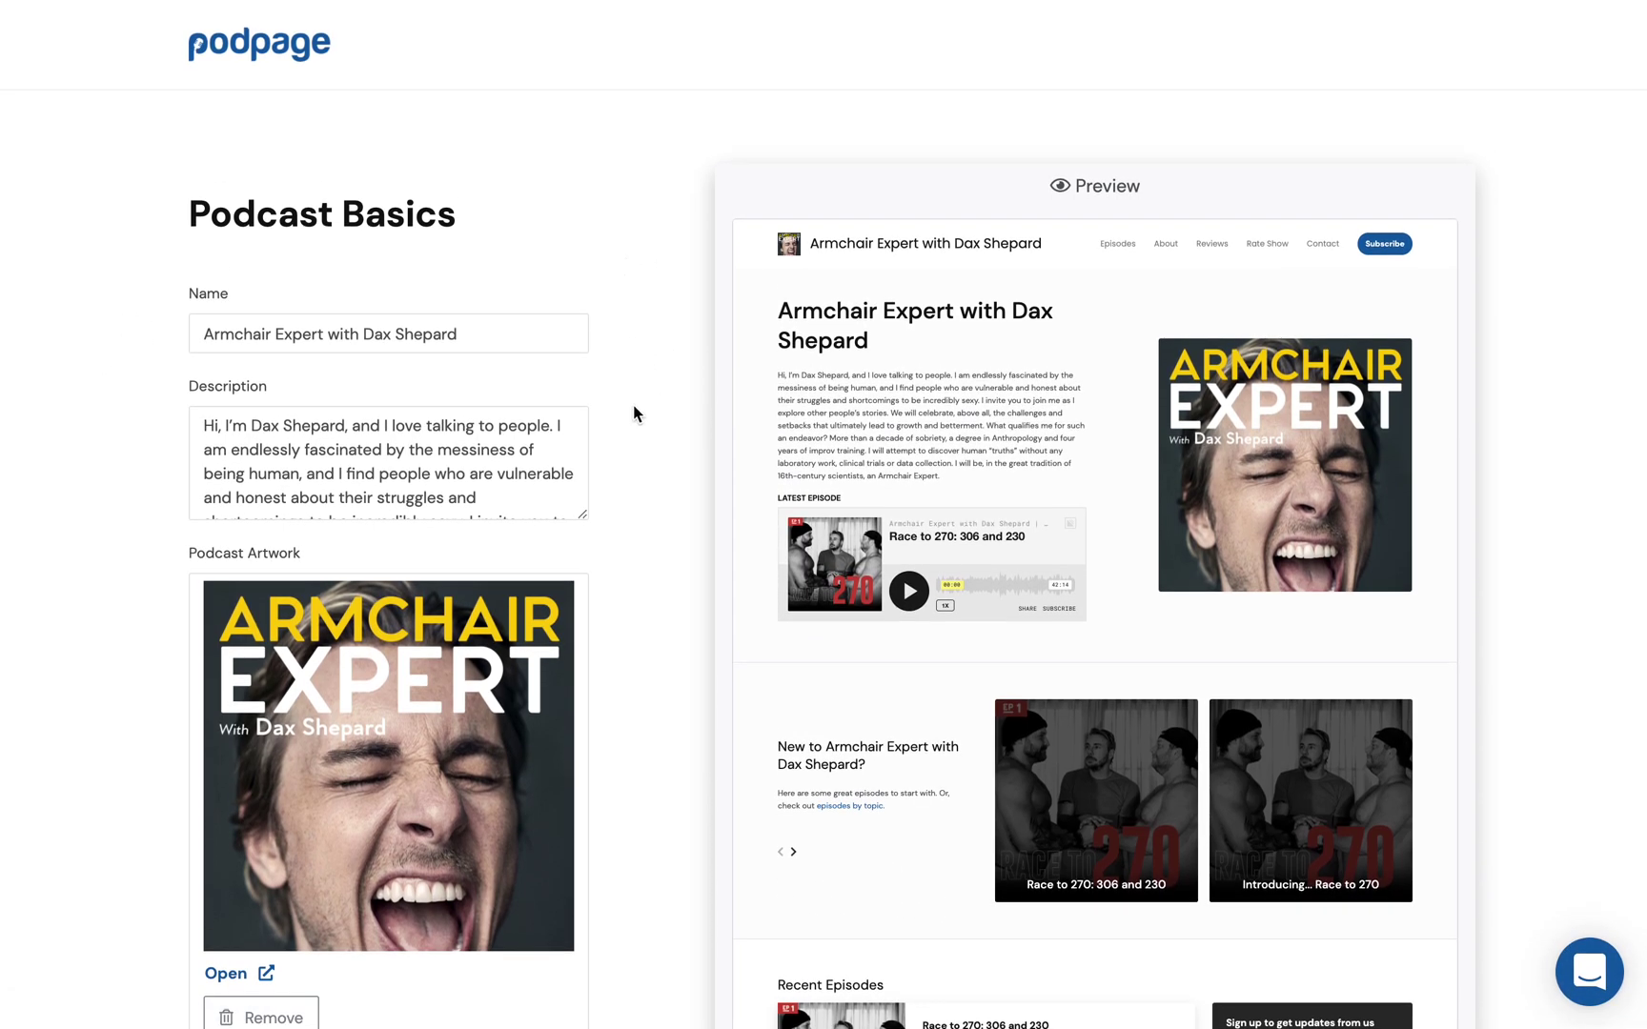
Step: Delete ' with Dax Shepard' from the Name field, leaving Armchair Expert, and go Next
scroll(633, 404, down, 1)
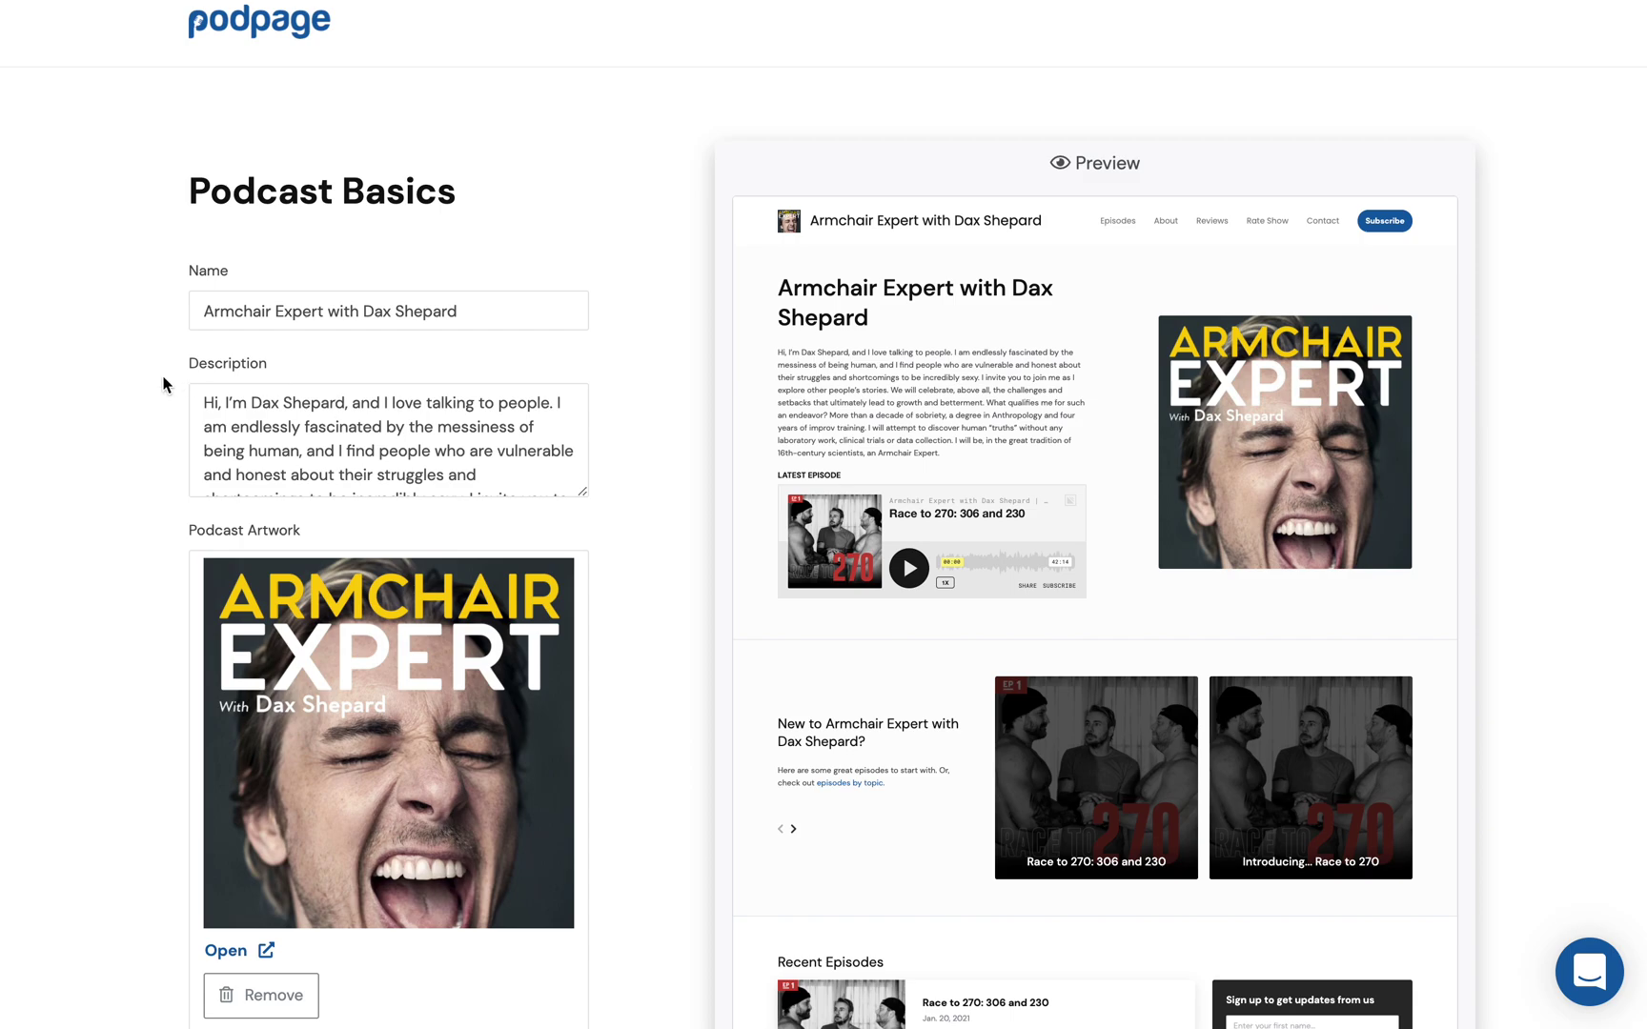
scroll(184, 639, up, 1)
drag(327, 333, 449, 414)
key(BackSpace)
click(614, 410)
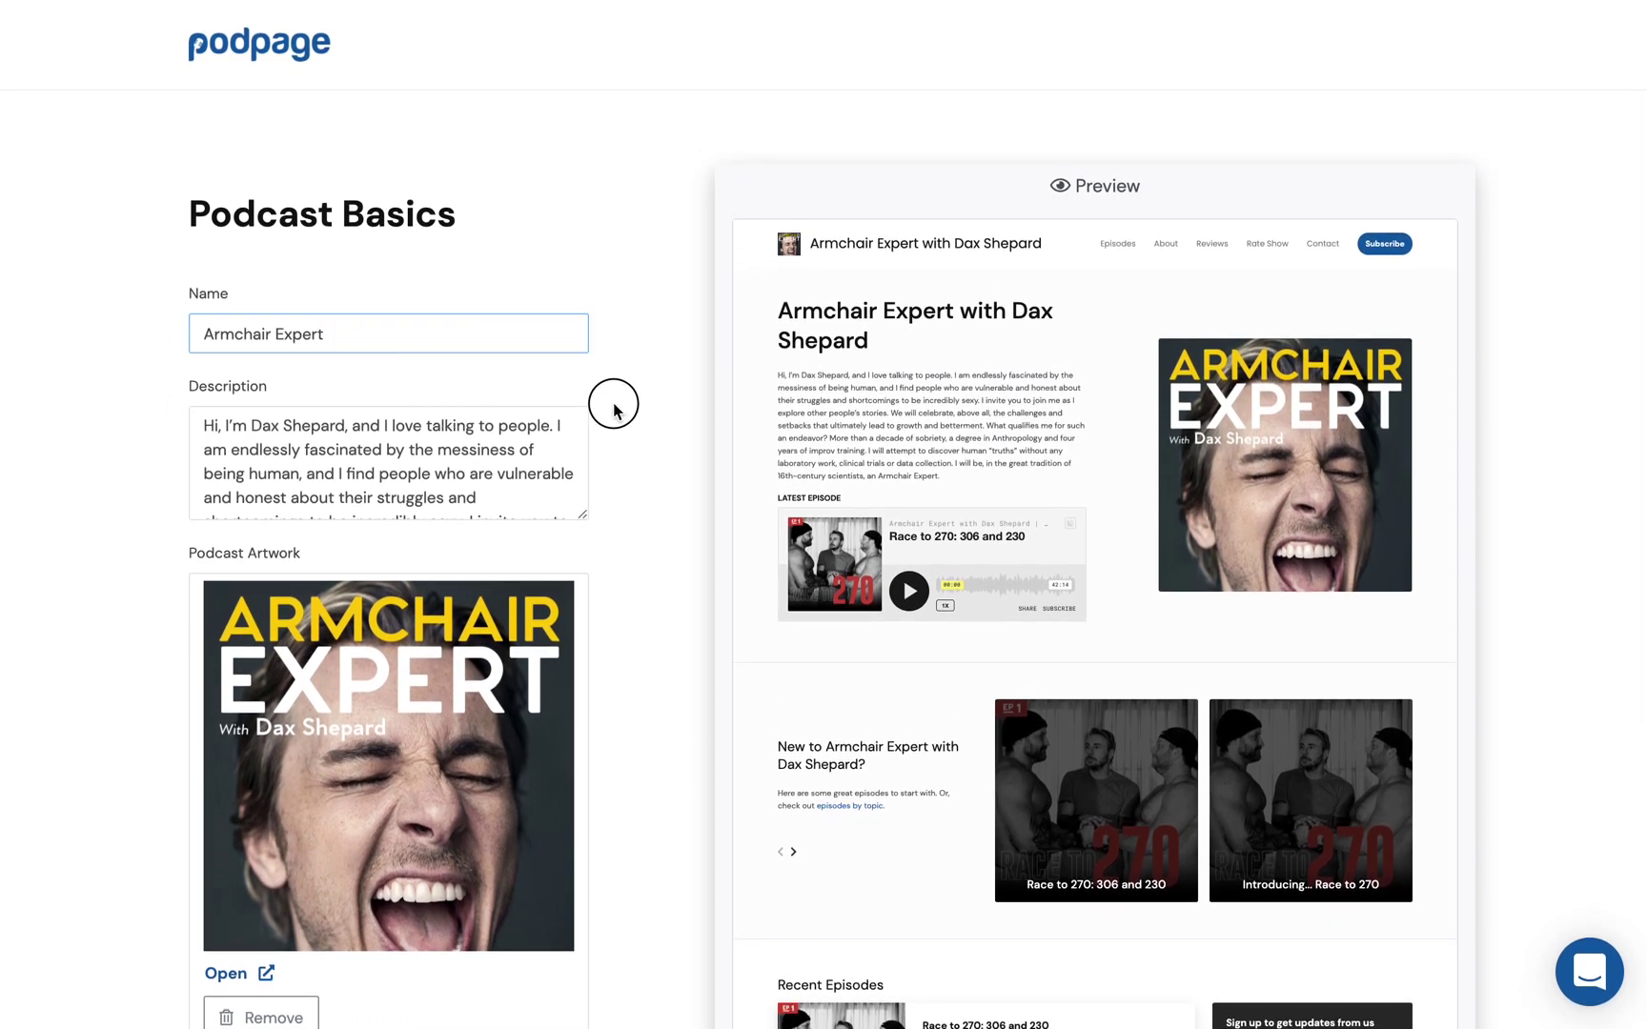
scroll(669, 505, down, 2)
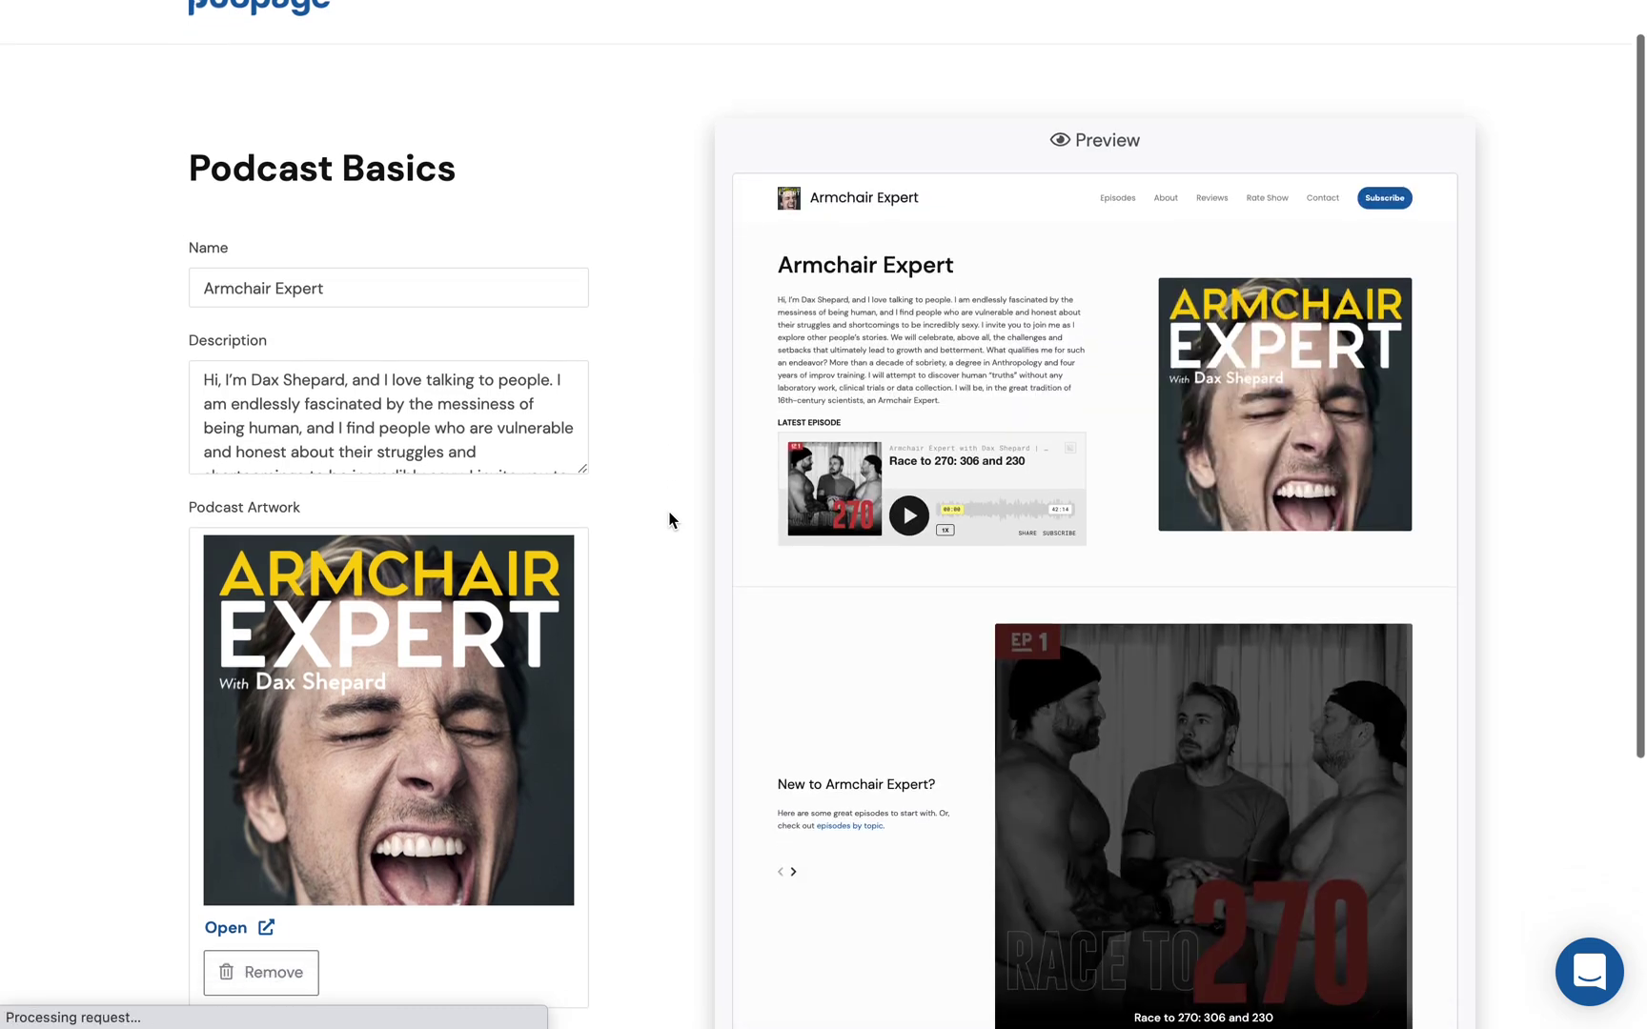
scroll(668, 519, down, 8)
click(236, 757)
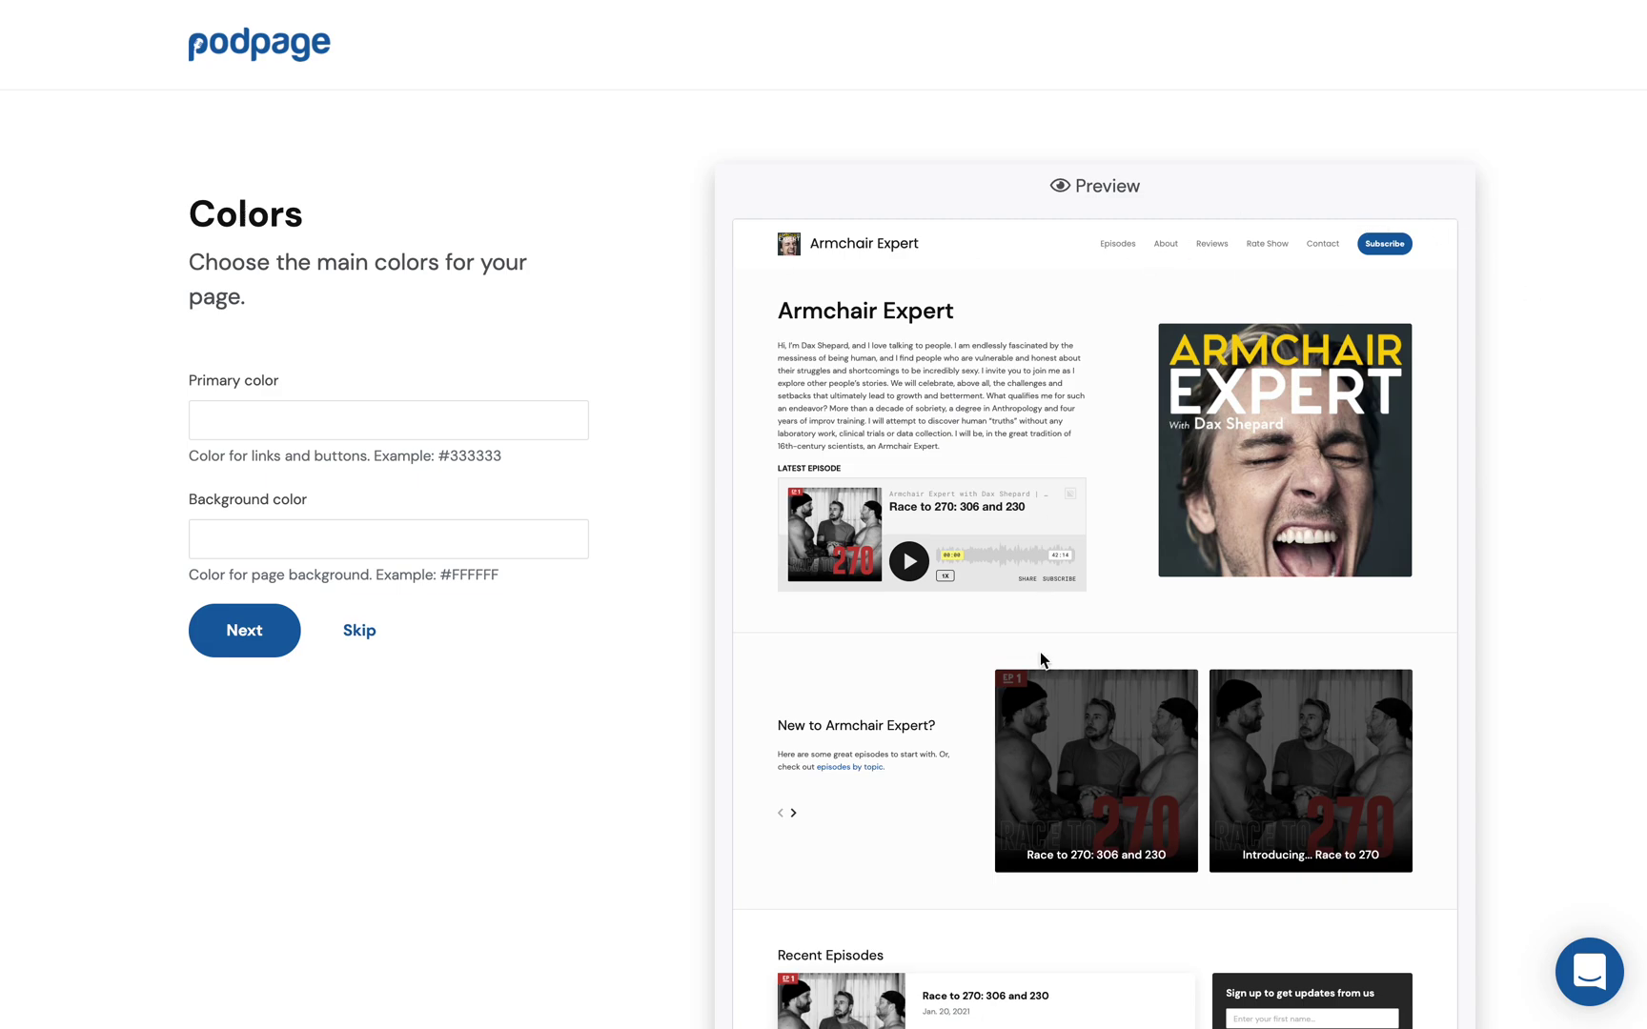
Step: Set the primary color to a yellow shade in the colour picker
scroll(967, 673, down, 4)
scroll(699, 481, up, 4)
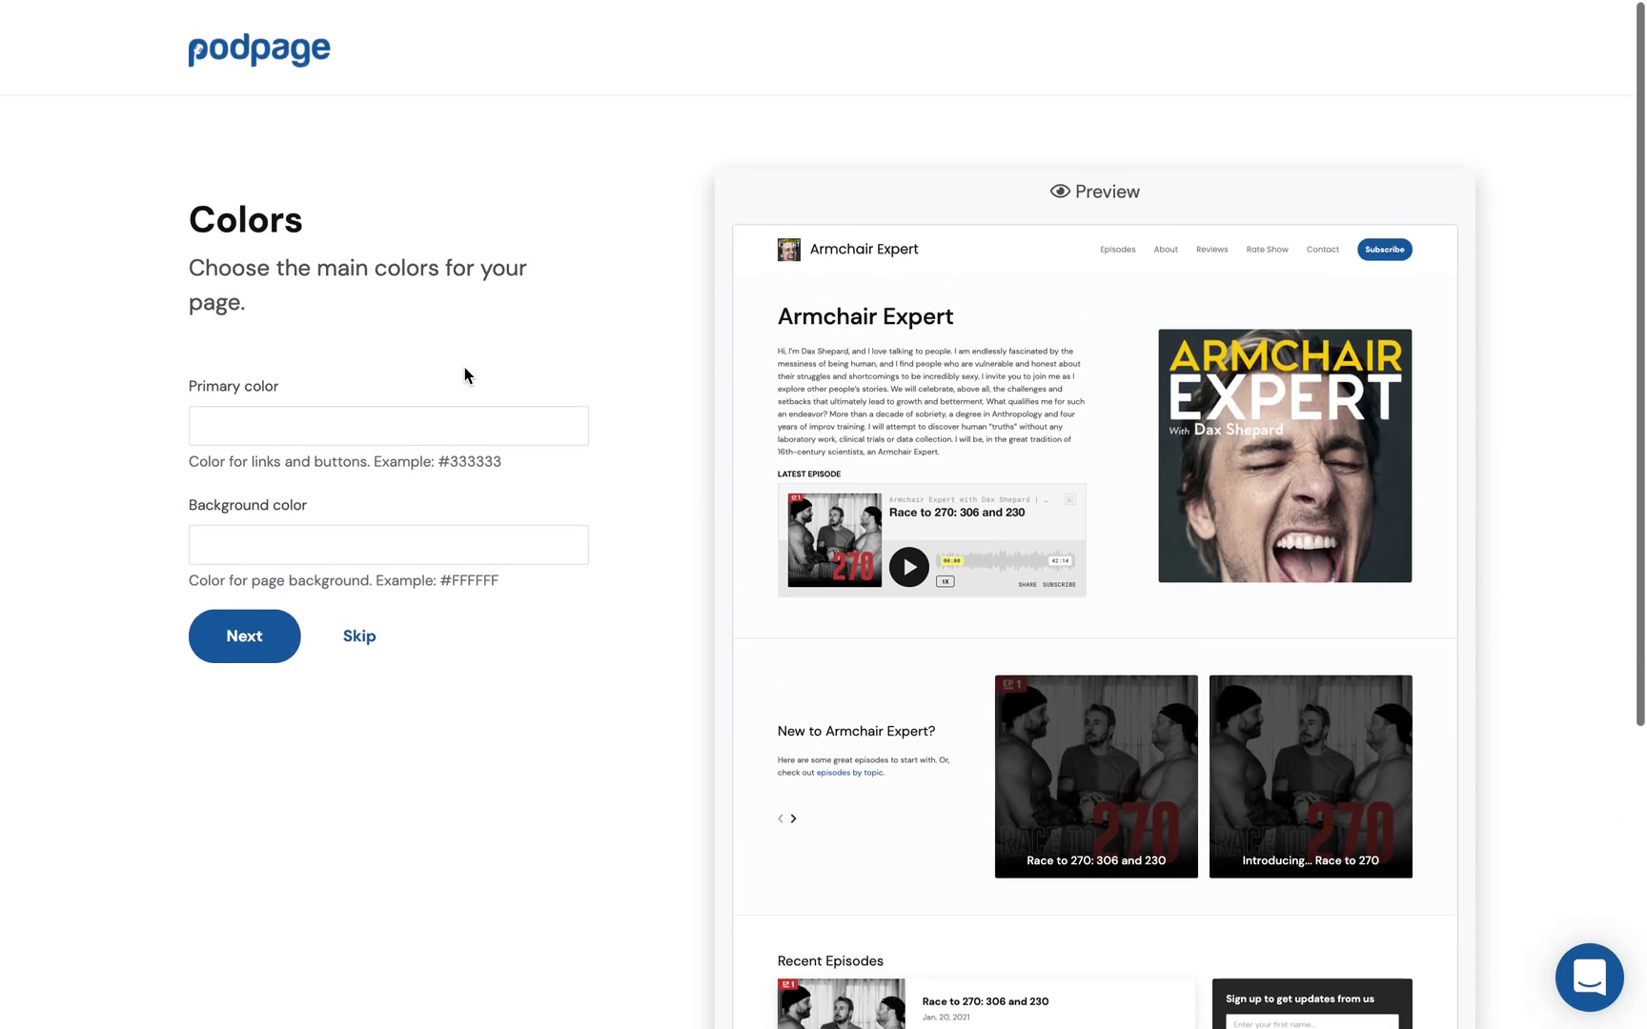
scroll(1029, 488, down, 8)
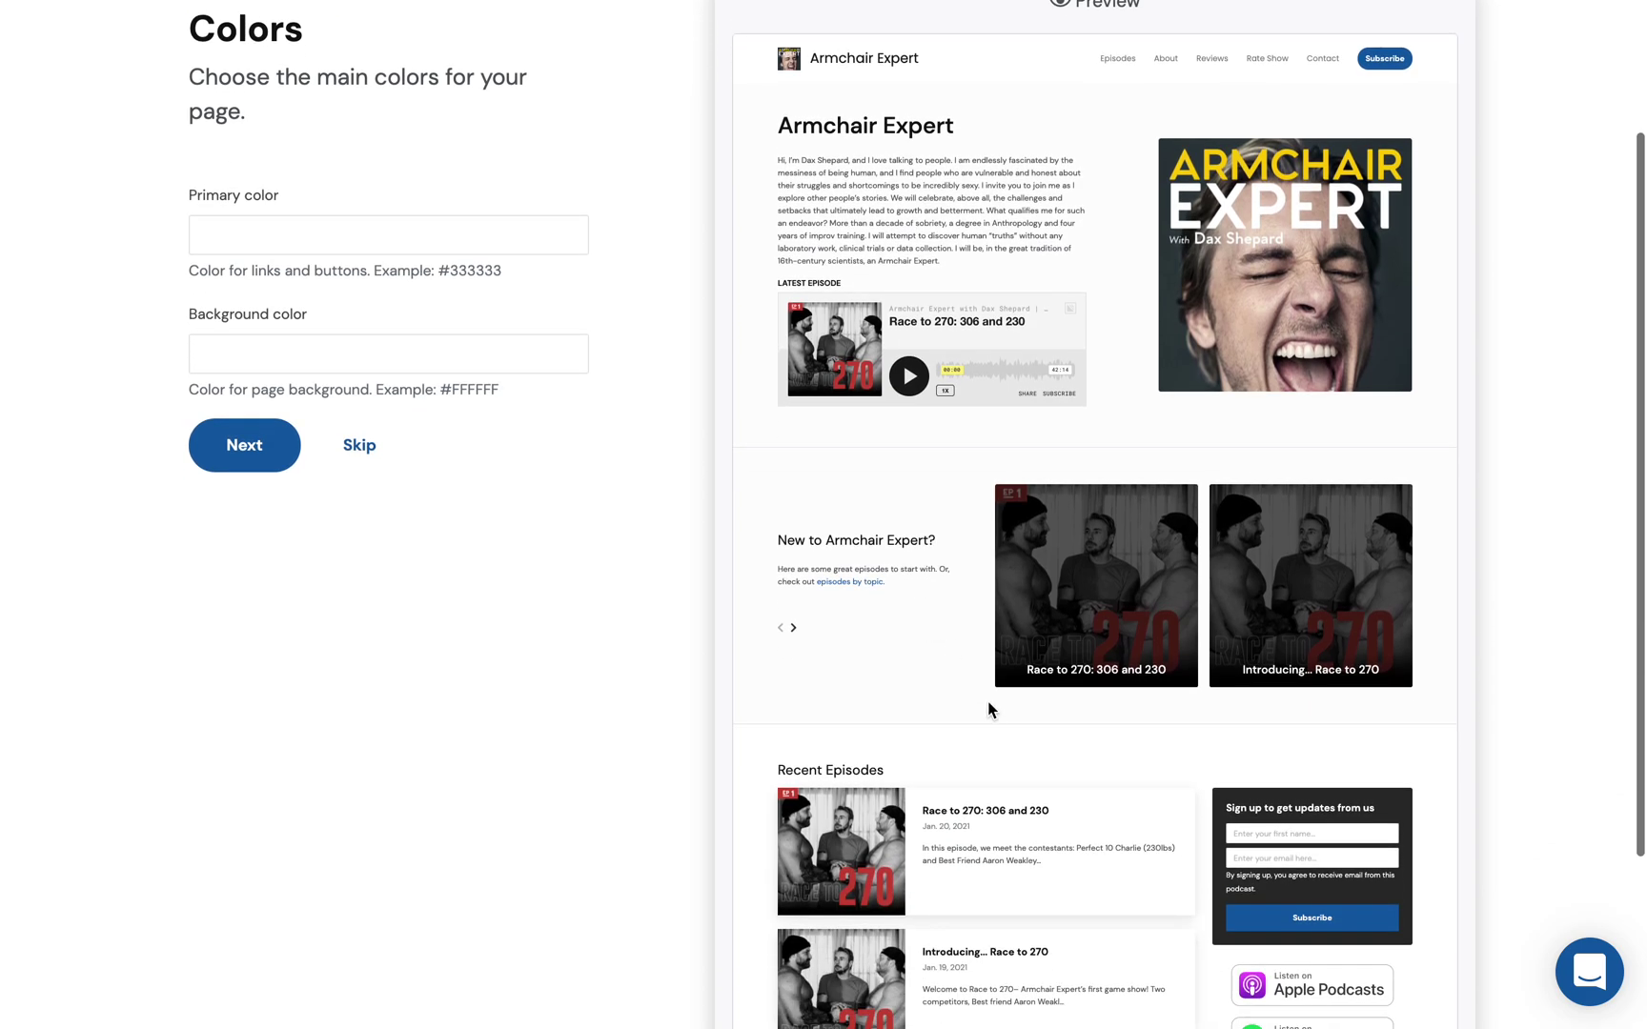
scroll(1107, 771, up, 5)
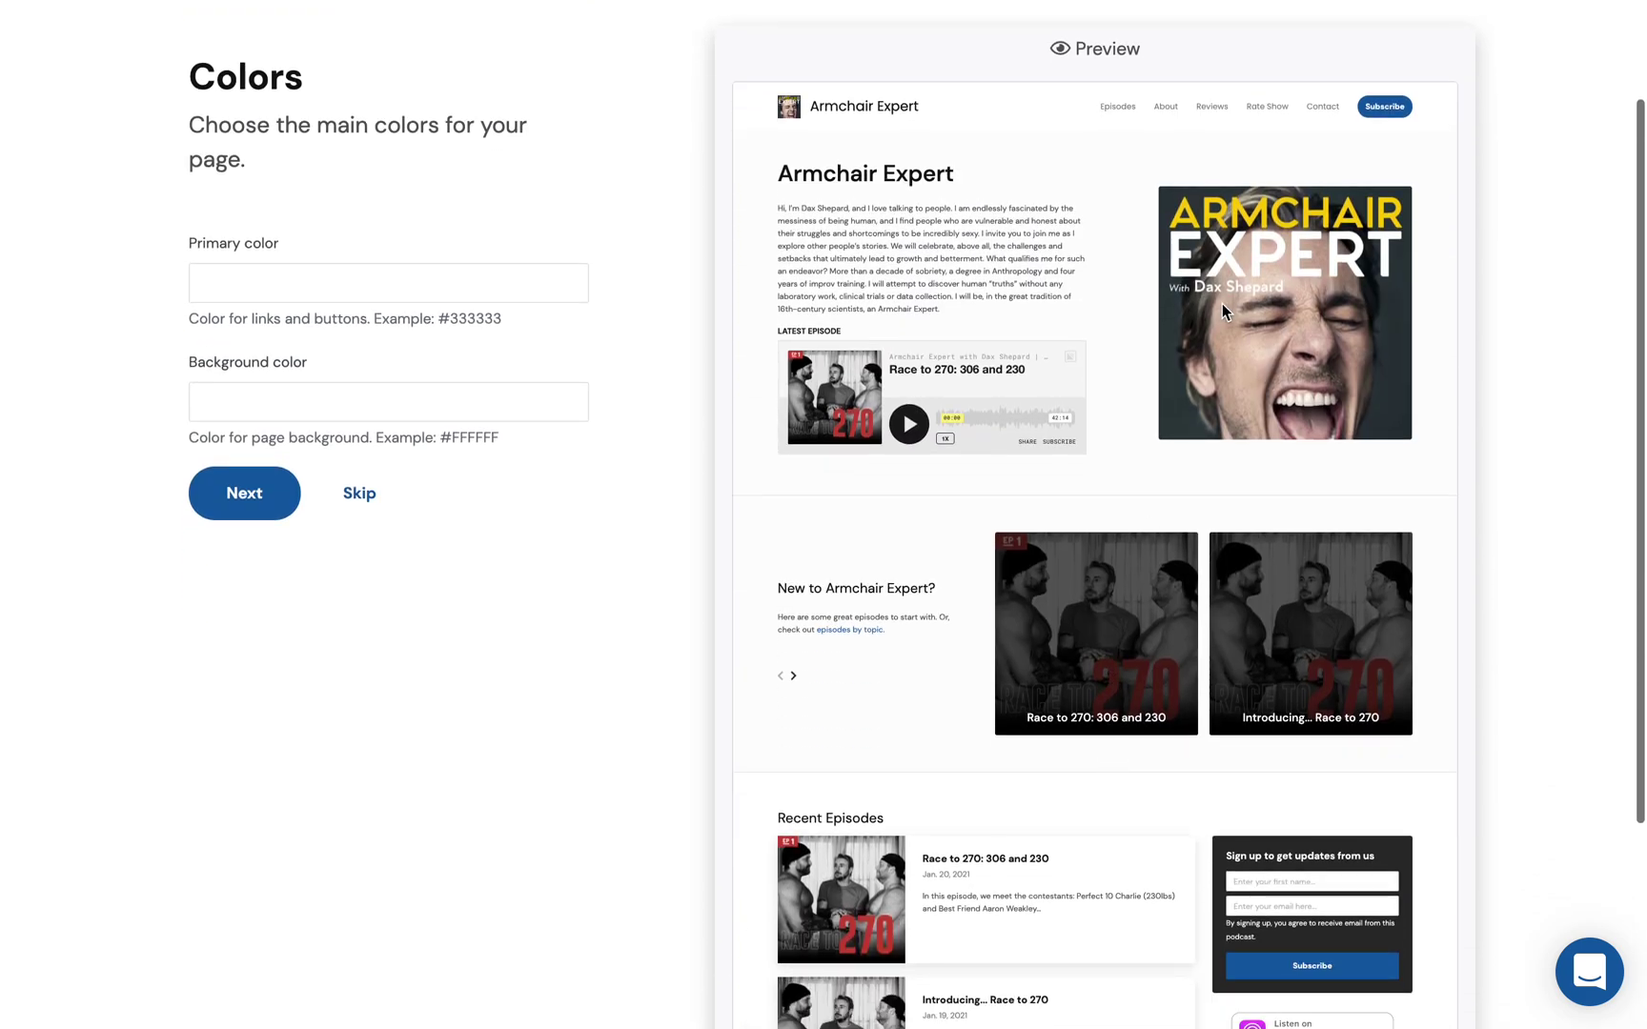
click(296, 295)
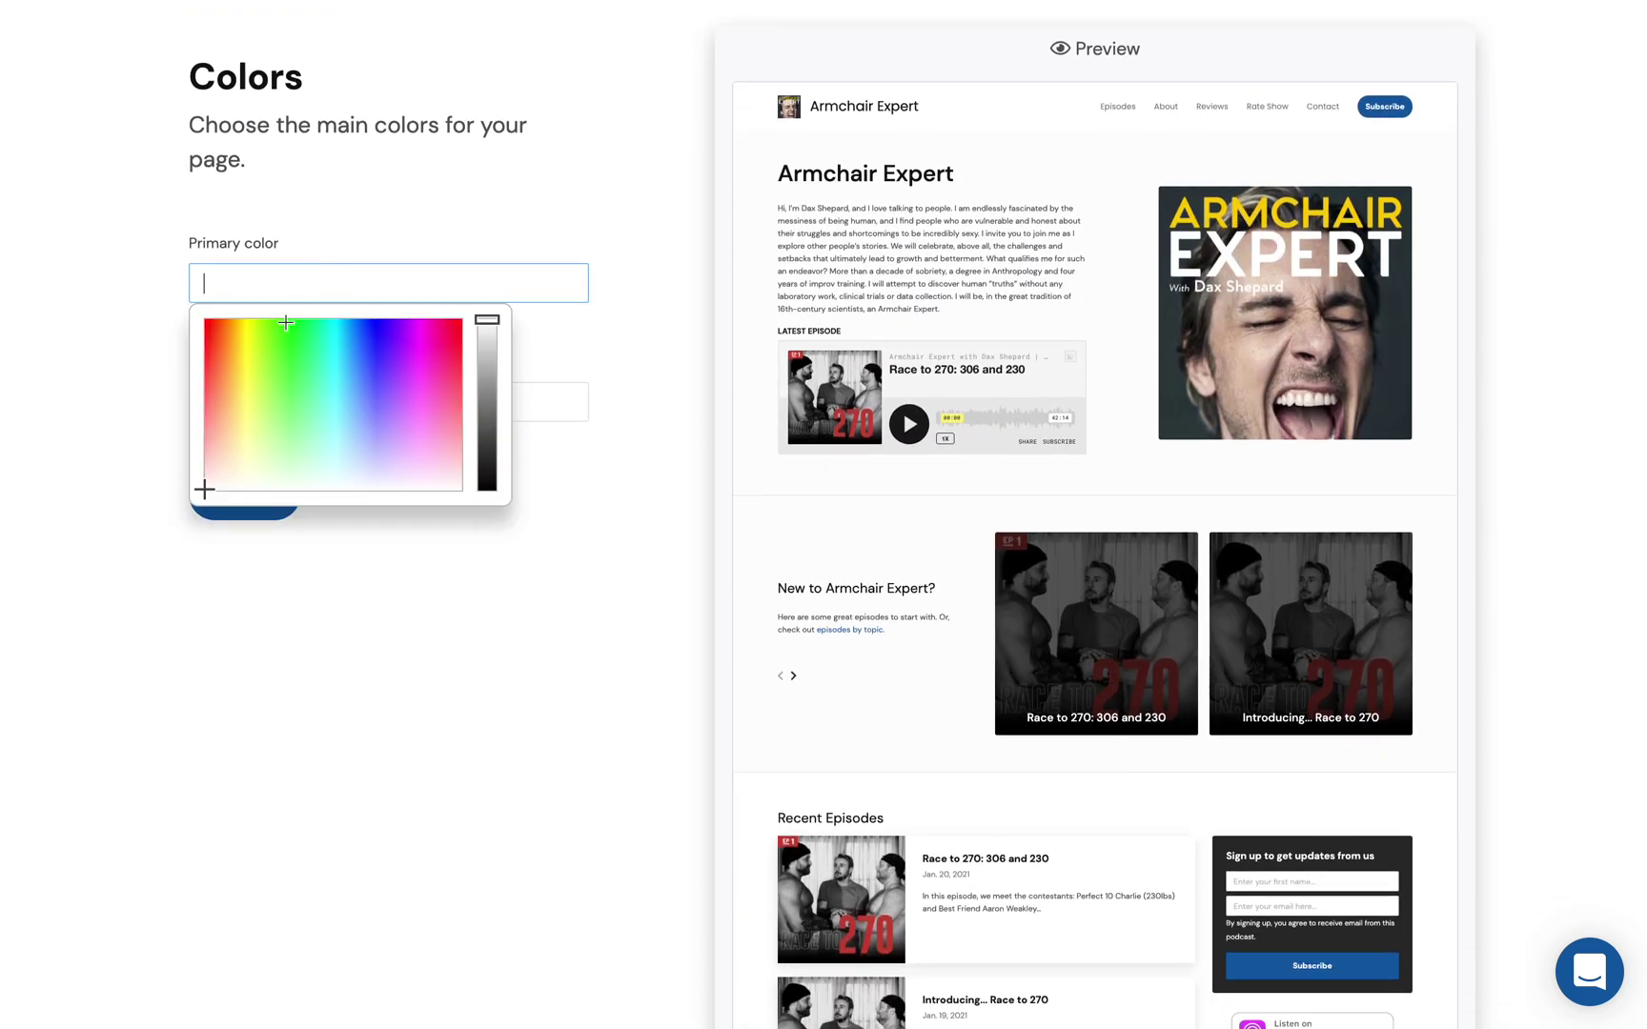
drag(245, 349, 243, 343)
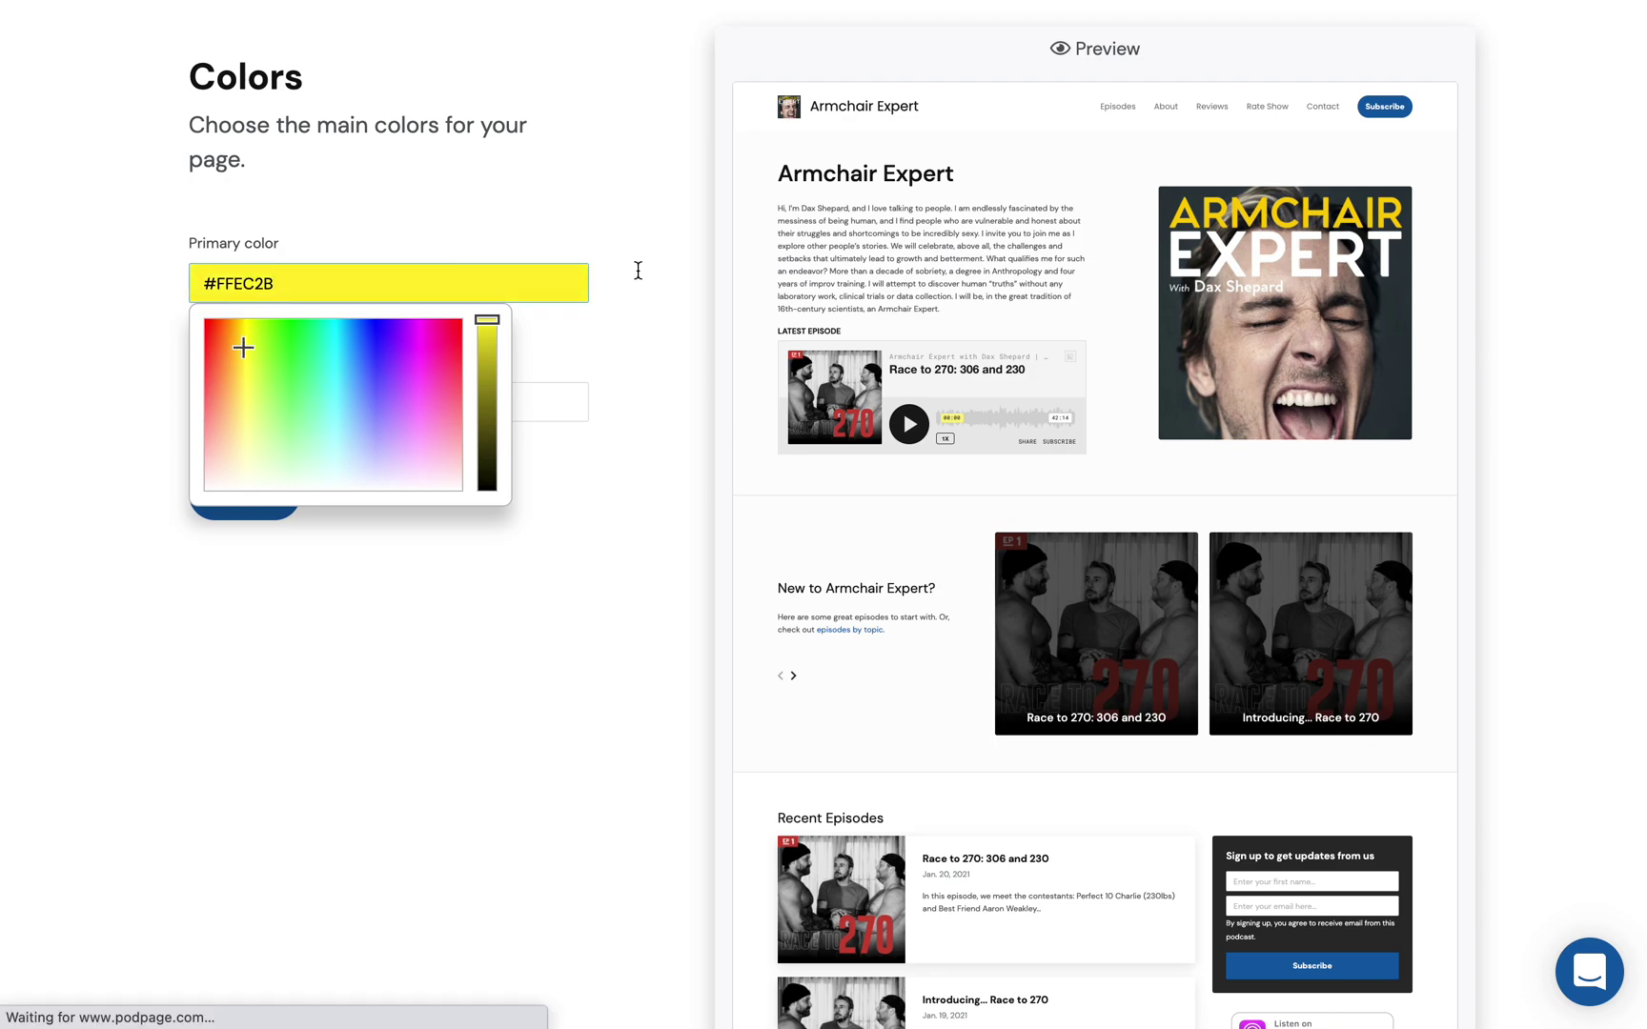
click(665, 220)
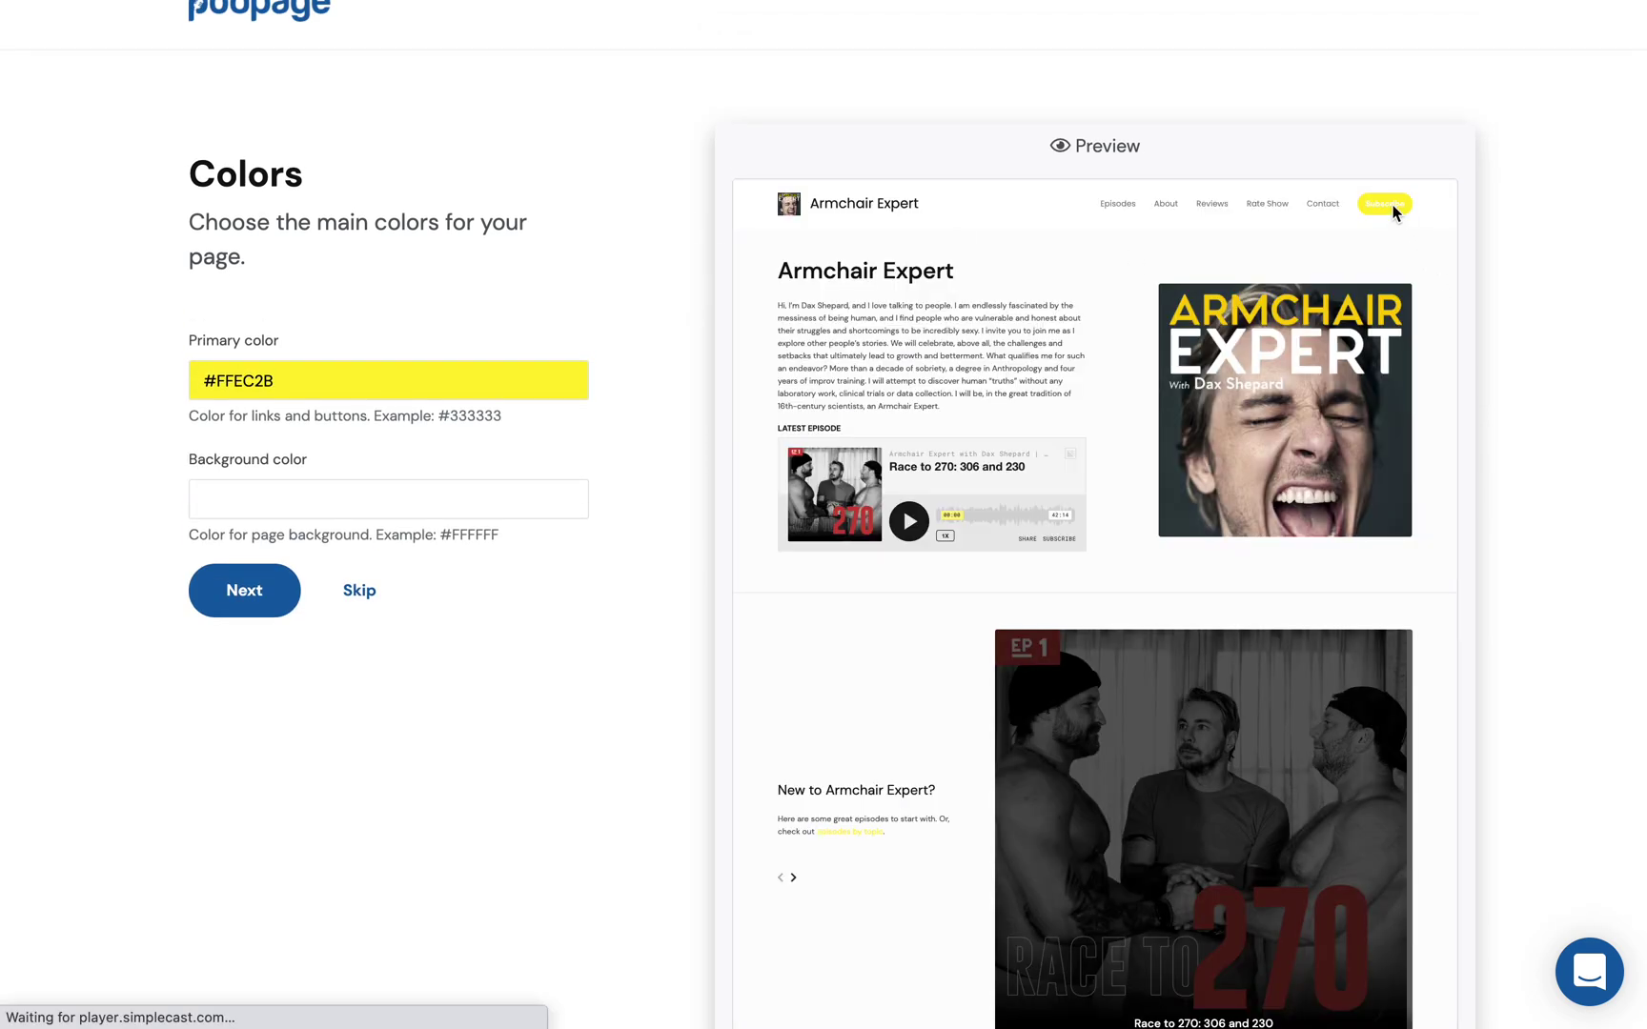
Step: Change the primary color to red #FF2222 and continue to Fonts
scroll(850, 545, down, 5)
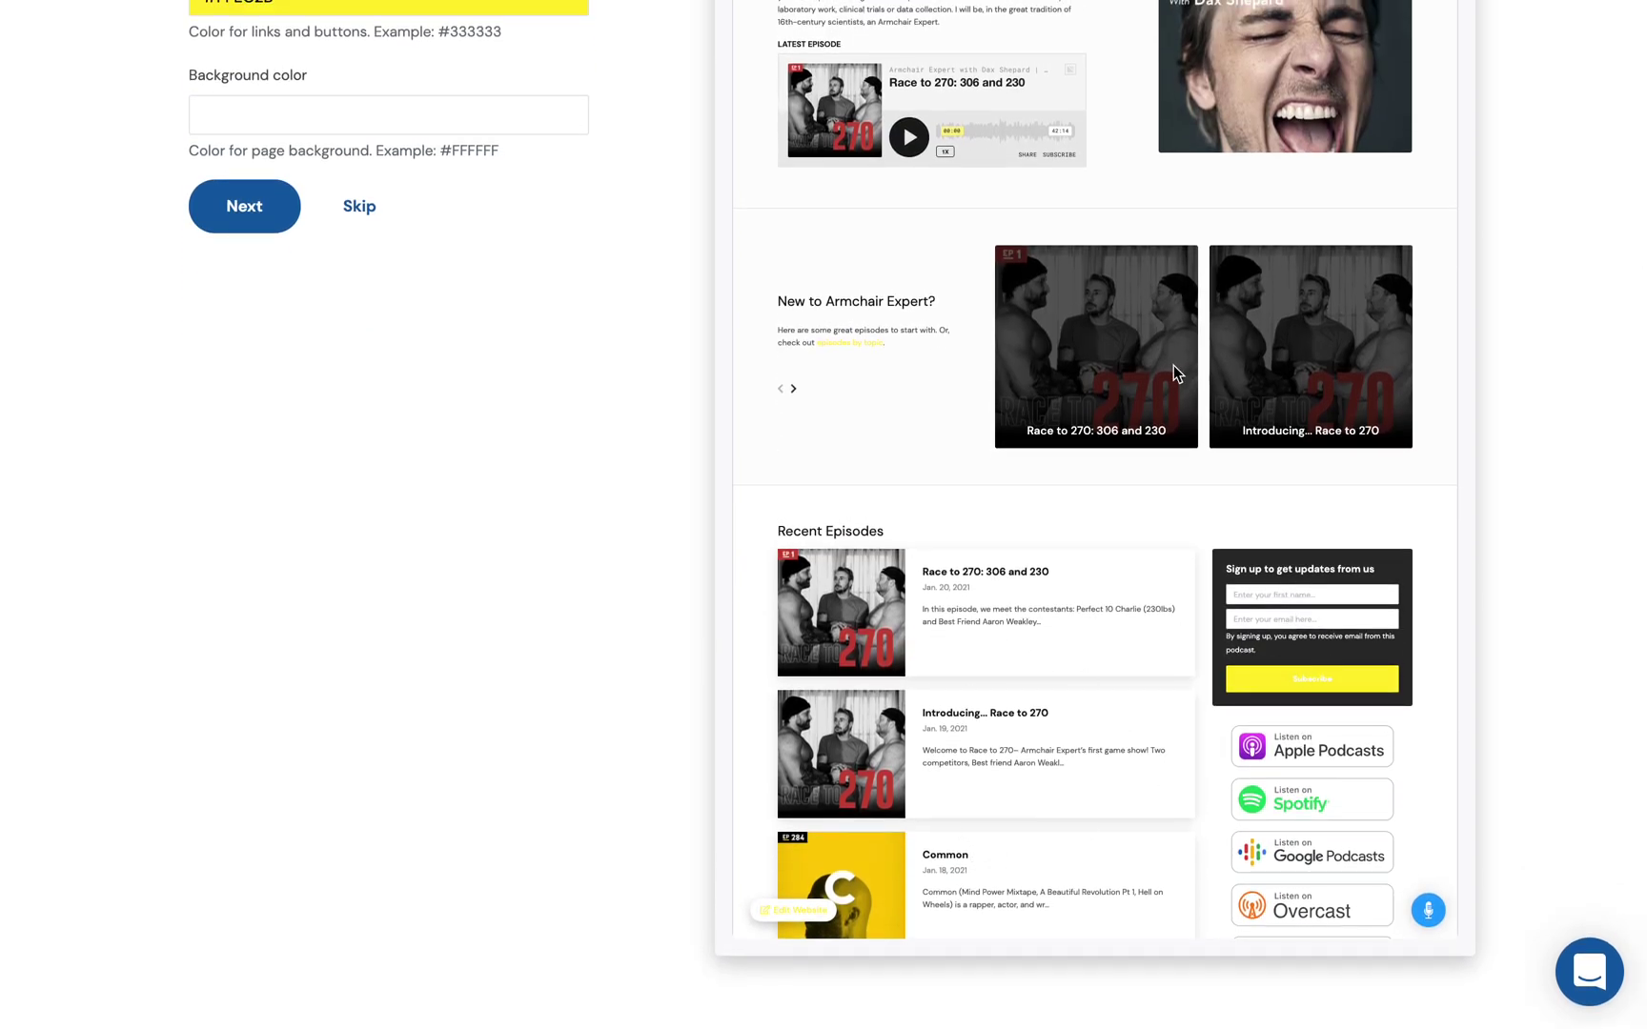
scroll(1173, 365, up, 5)
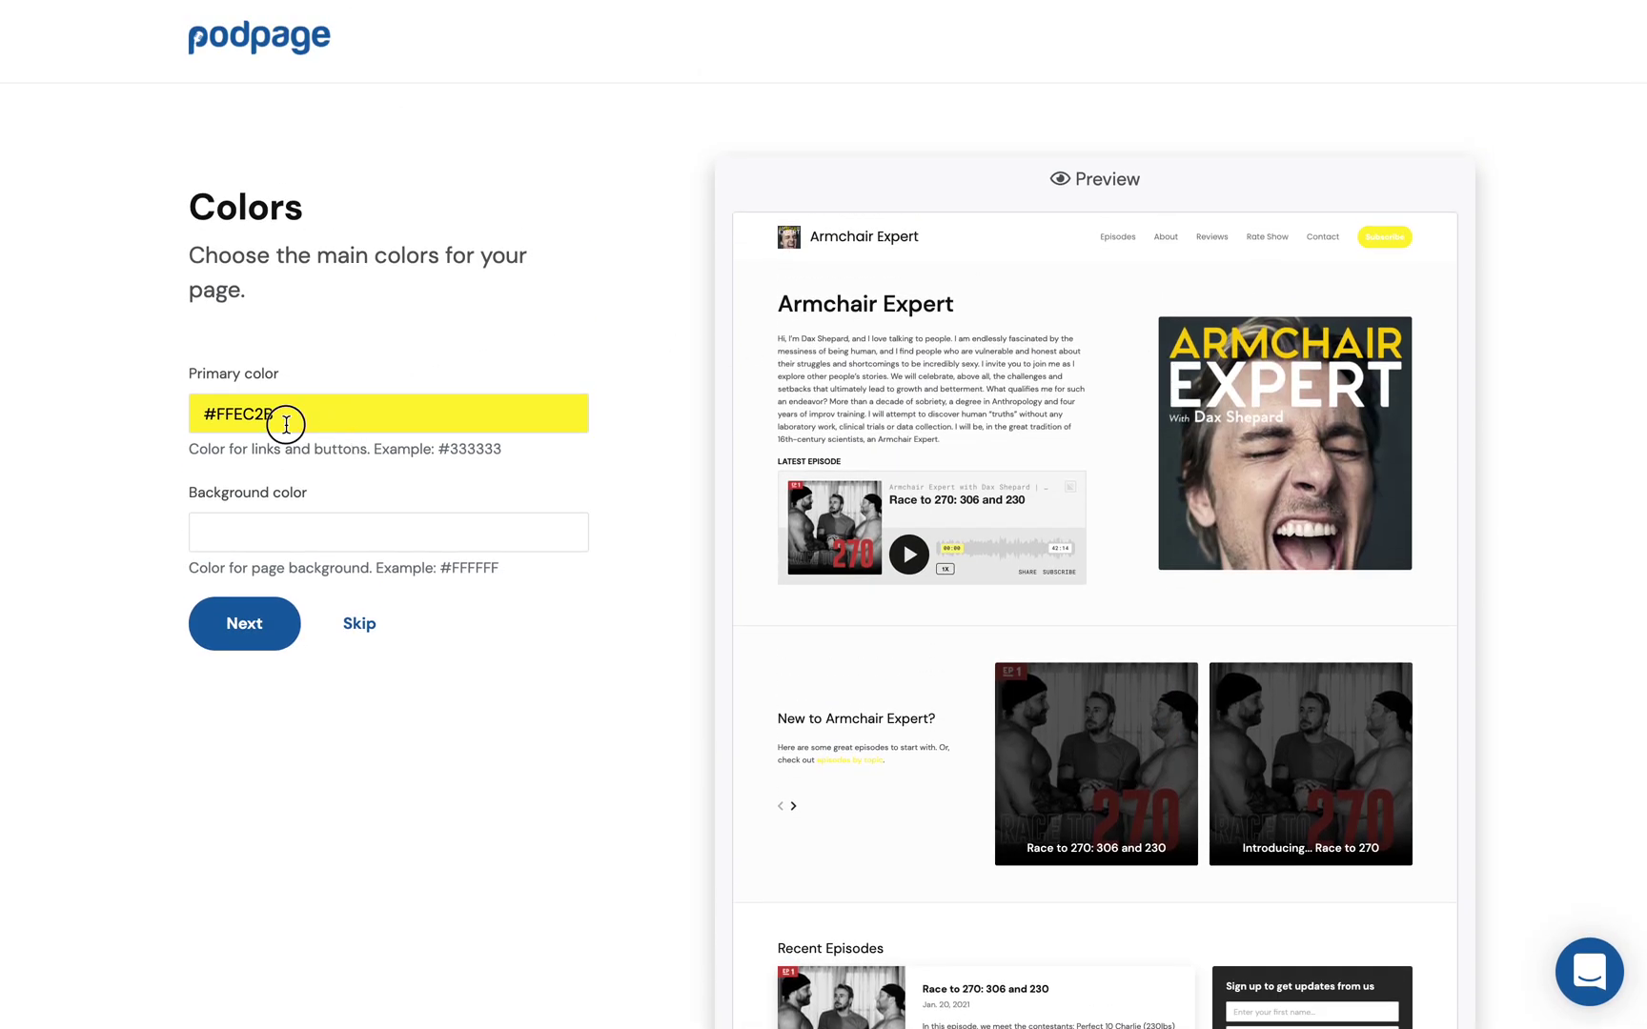
click(286, 424)
drag(218, 481, 193, 472)
click(652, 402)
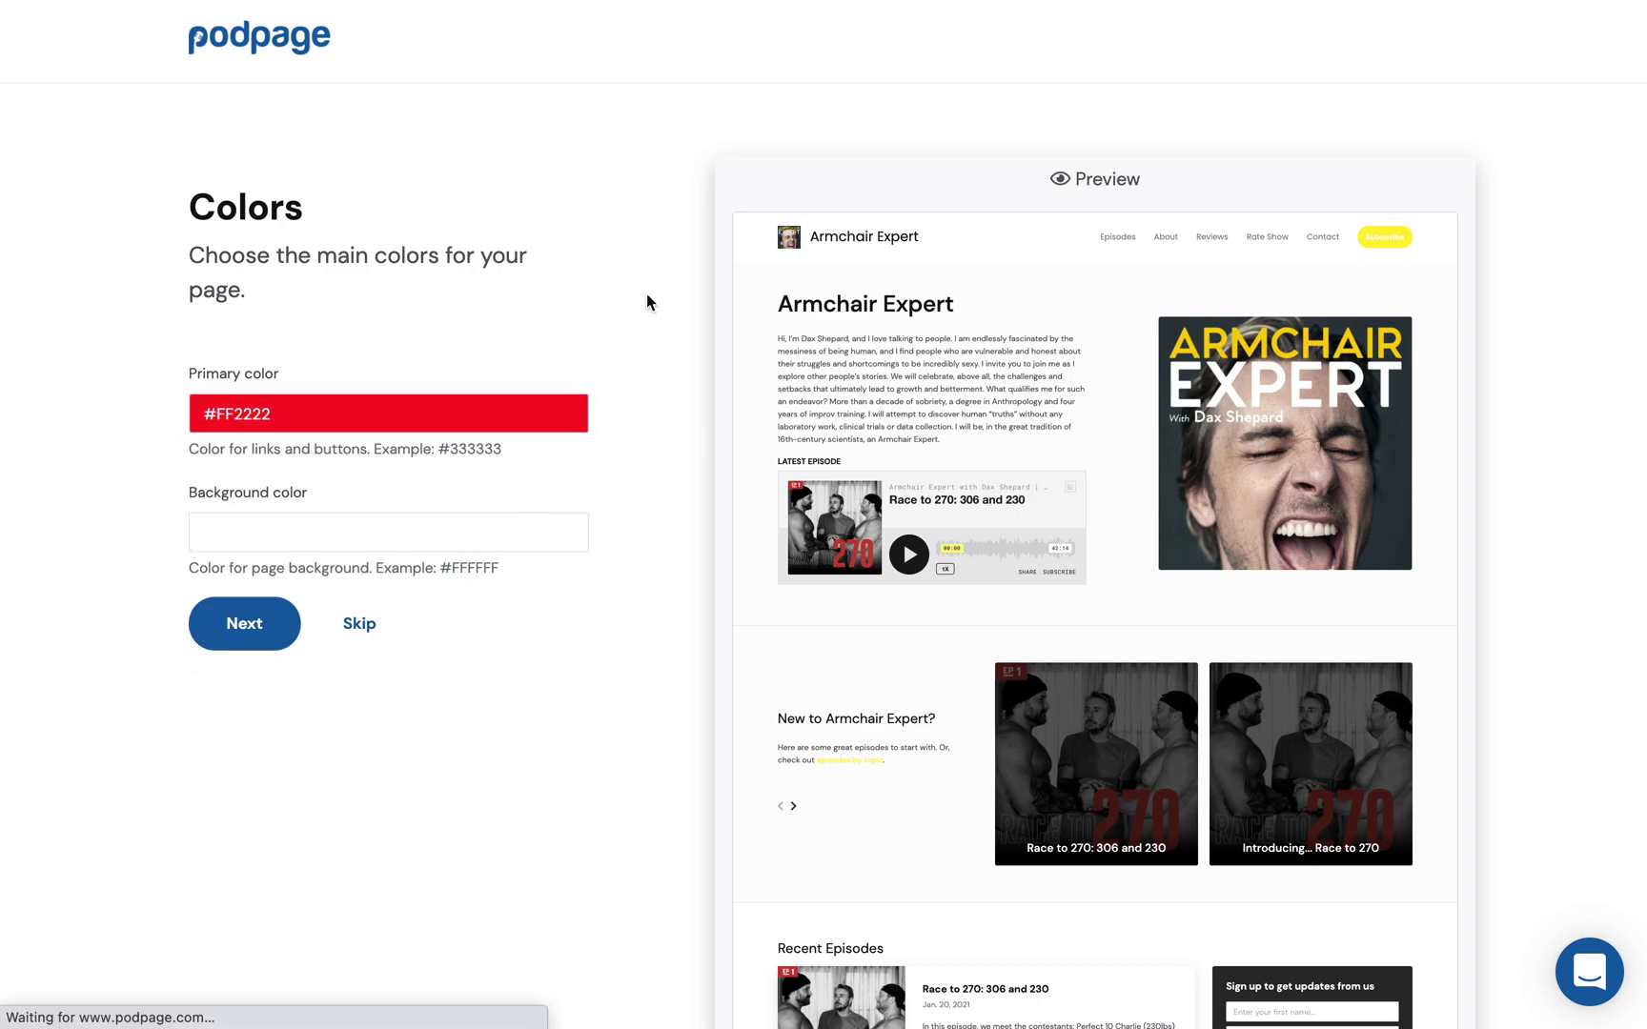
scroll(1281, 224, down, 4)
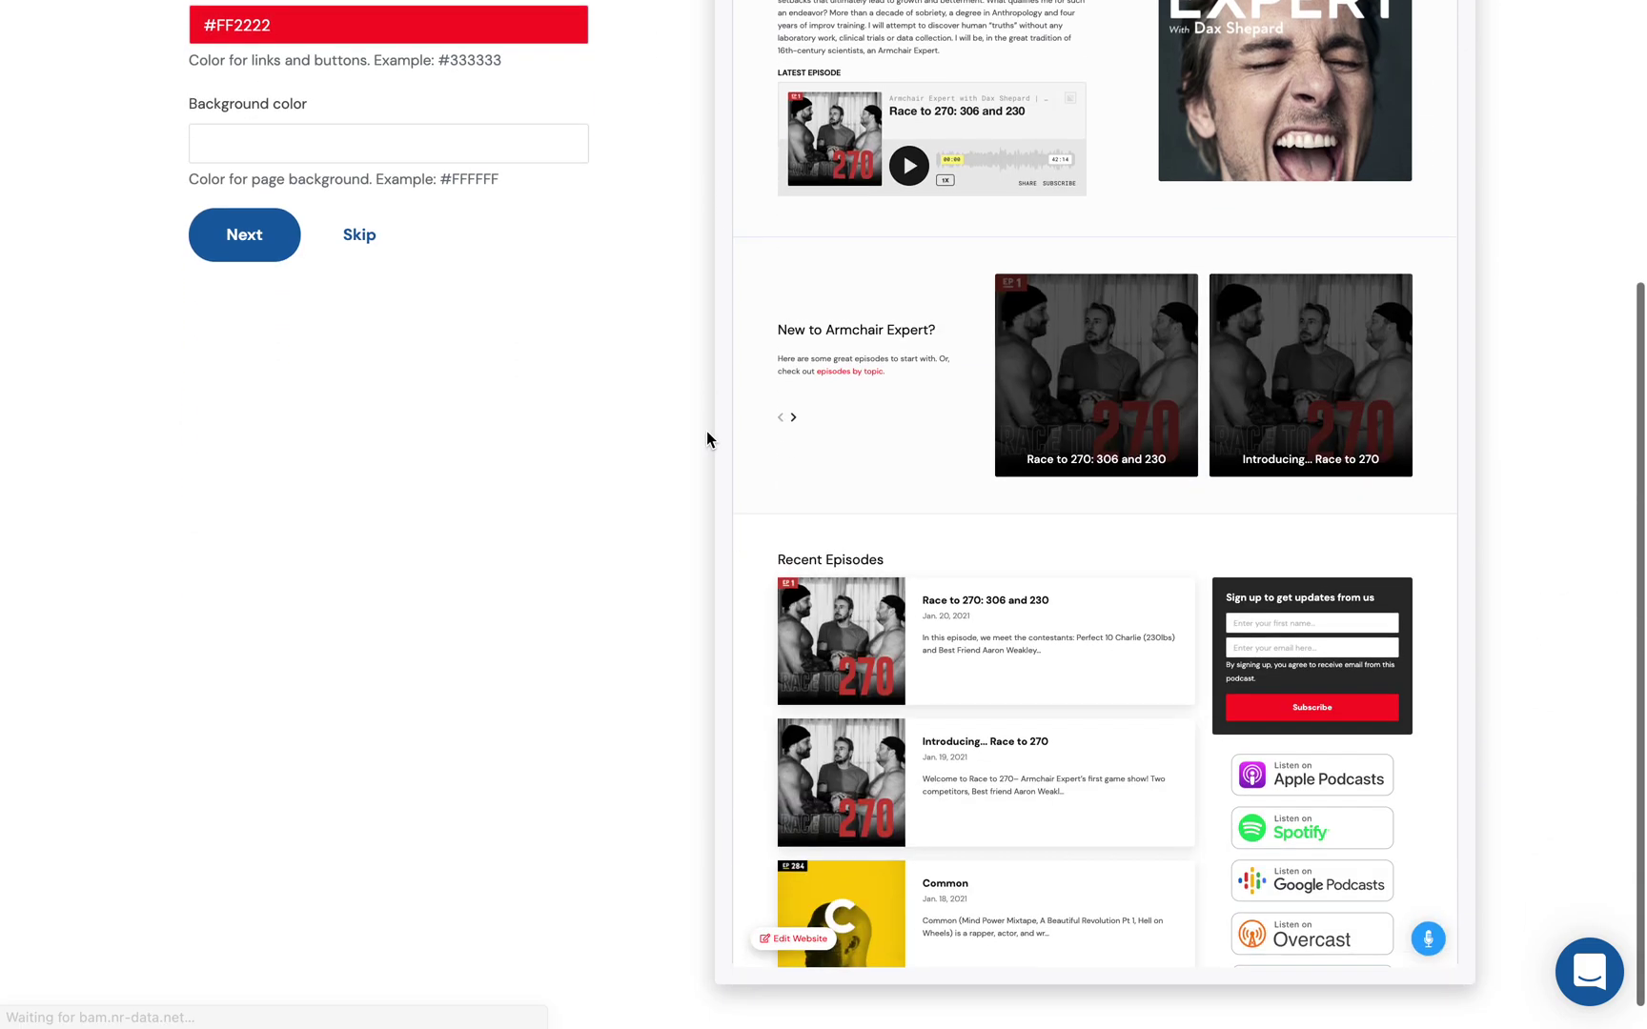
scroll(706, 433, up, 4)
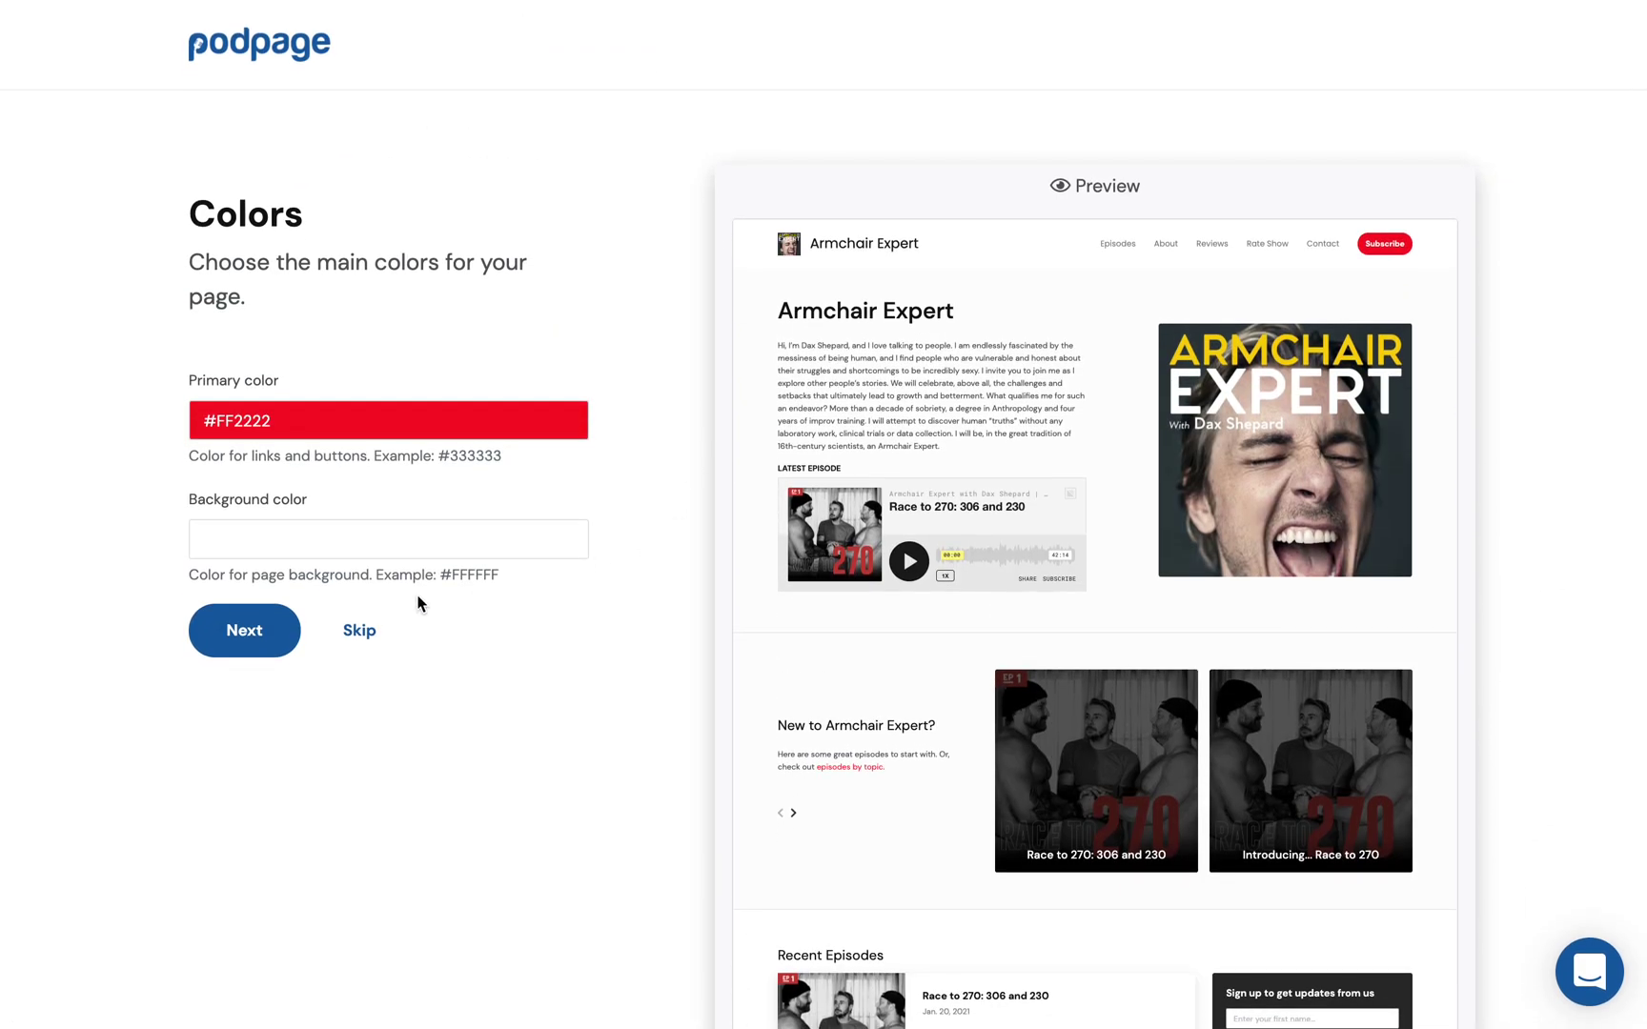
click(248, 632)
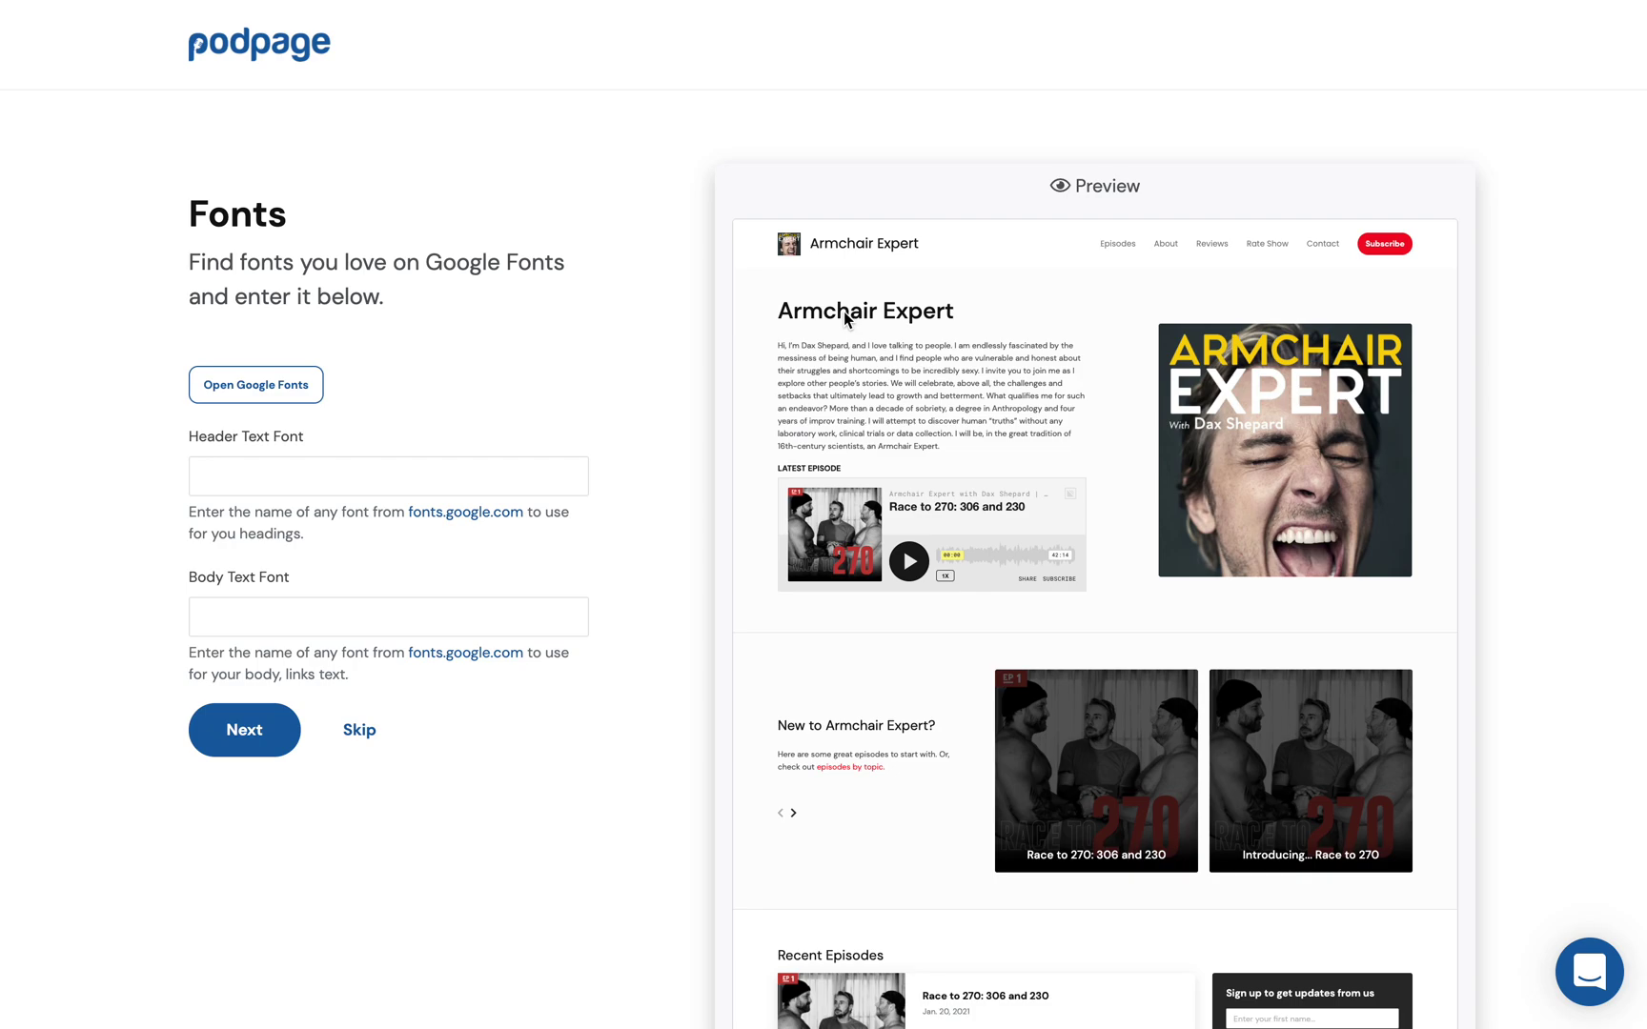
Step: Set the Header Text Font to Raleway
click(323, 477)
click(368, 429)
click(293, 461)
click(250, 570)
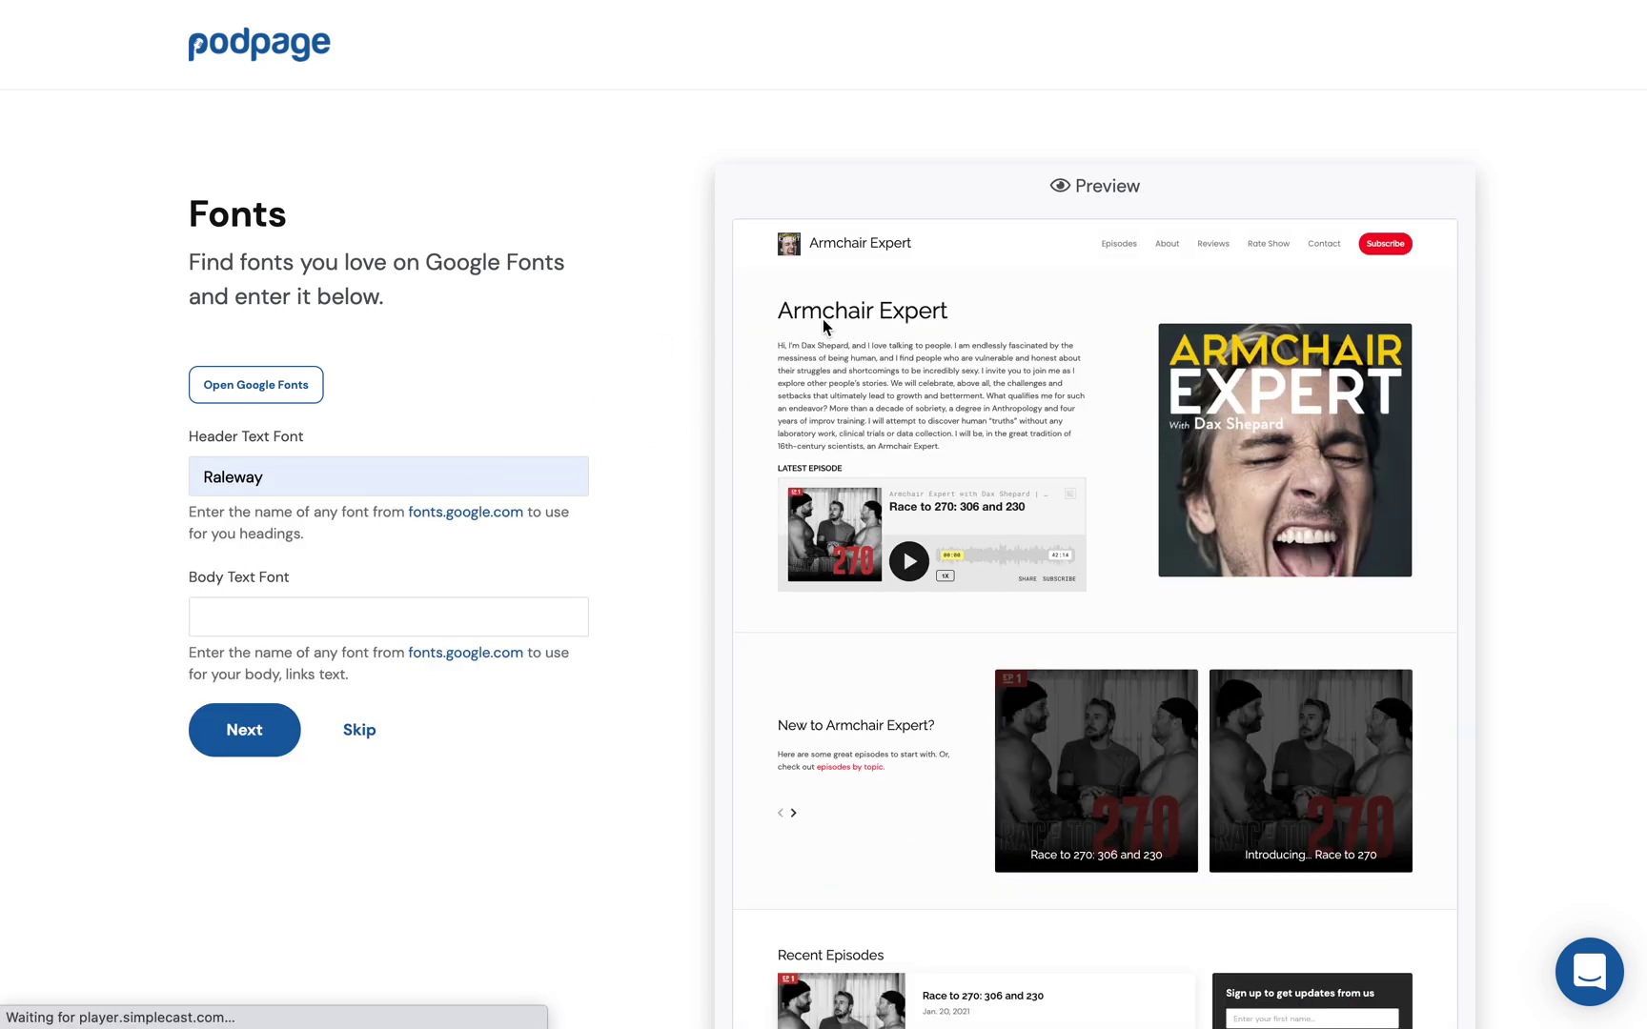
scroll(871, 304, down, 5)
scroll(871, 304, up, 4)
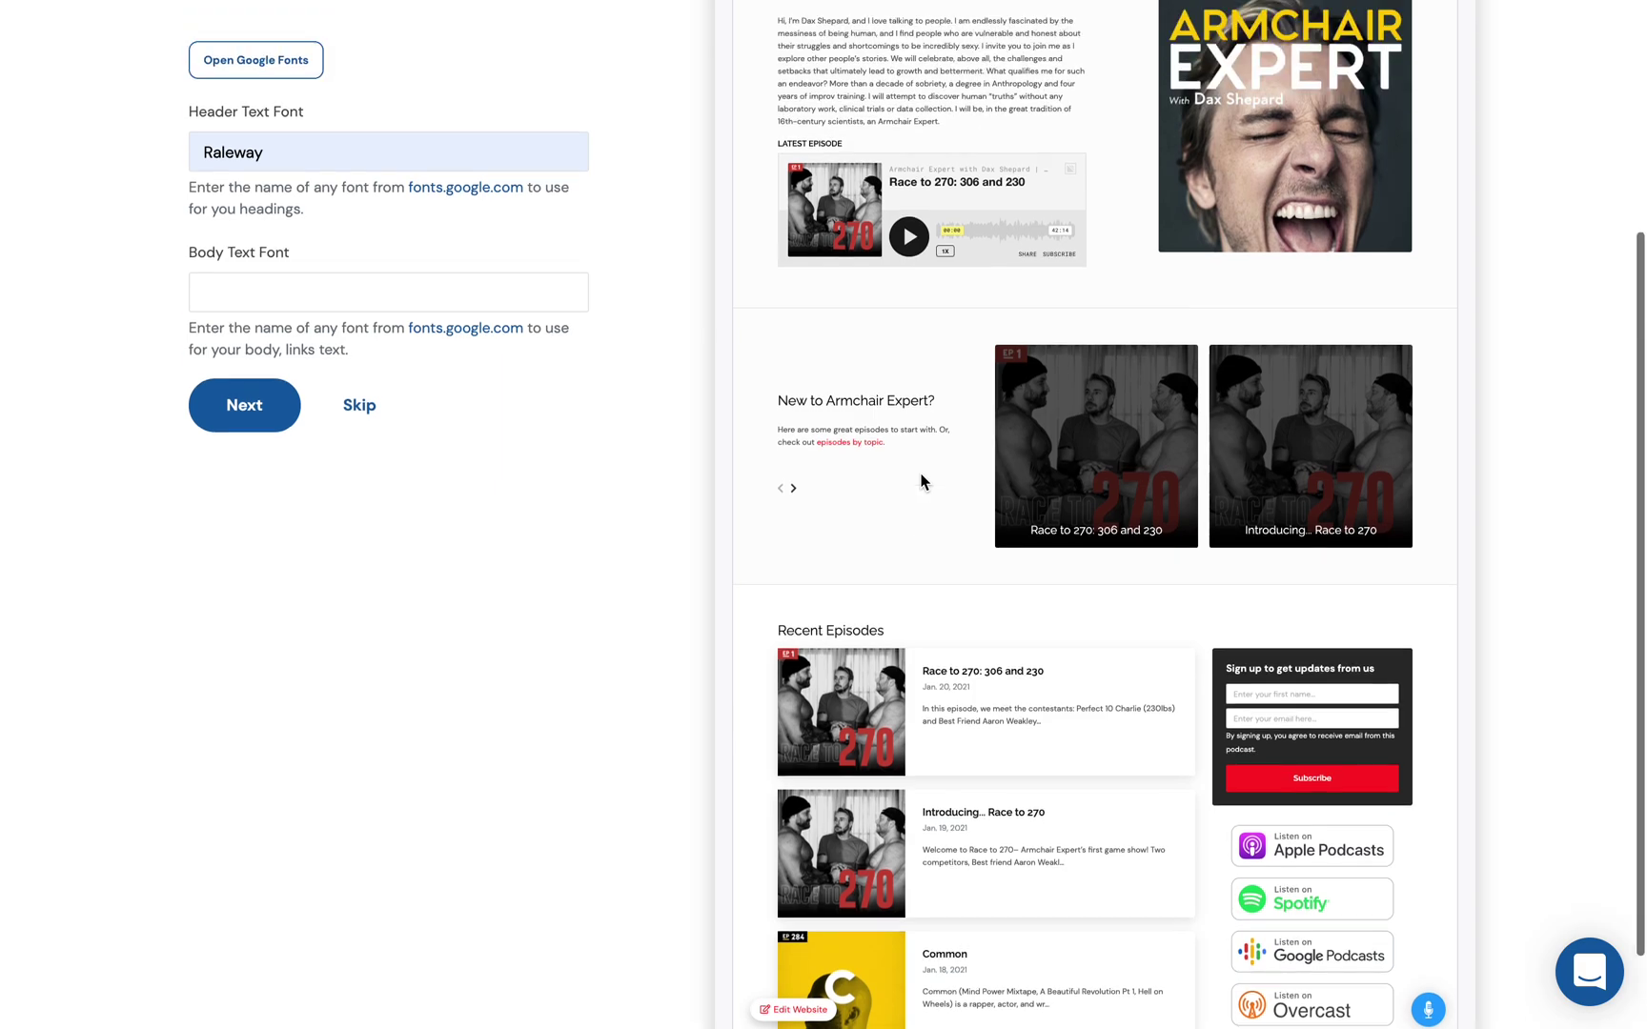
Step: Set the Body Text Font to Georgia and continue to Social Links
click(282, 523)
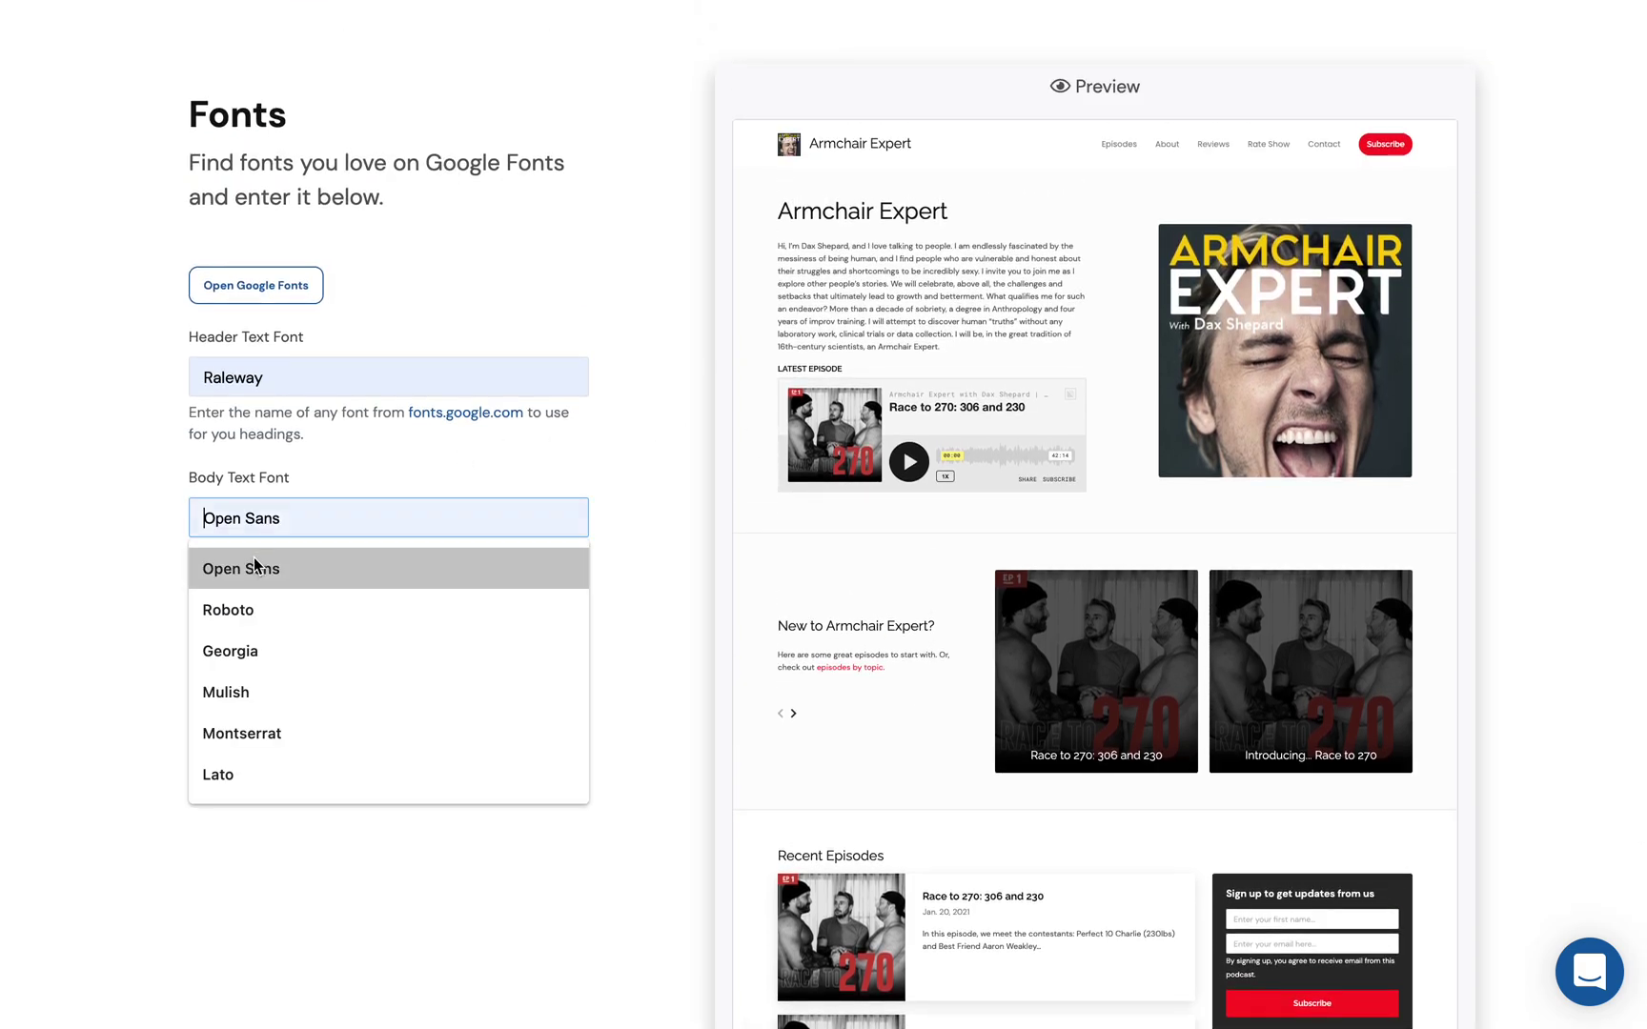
click(250, 653)
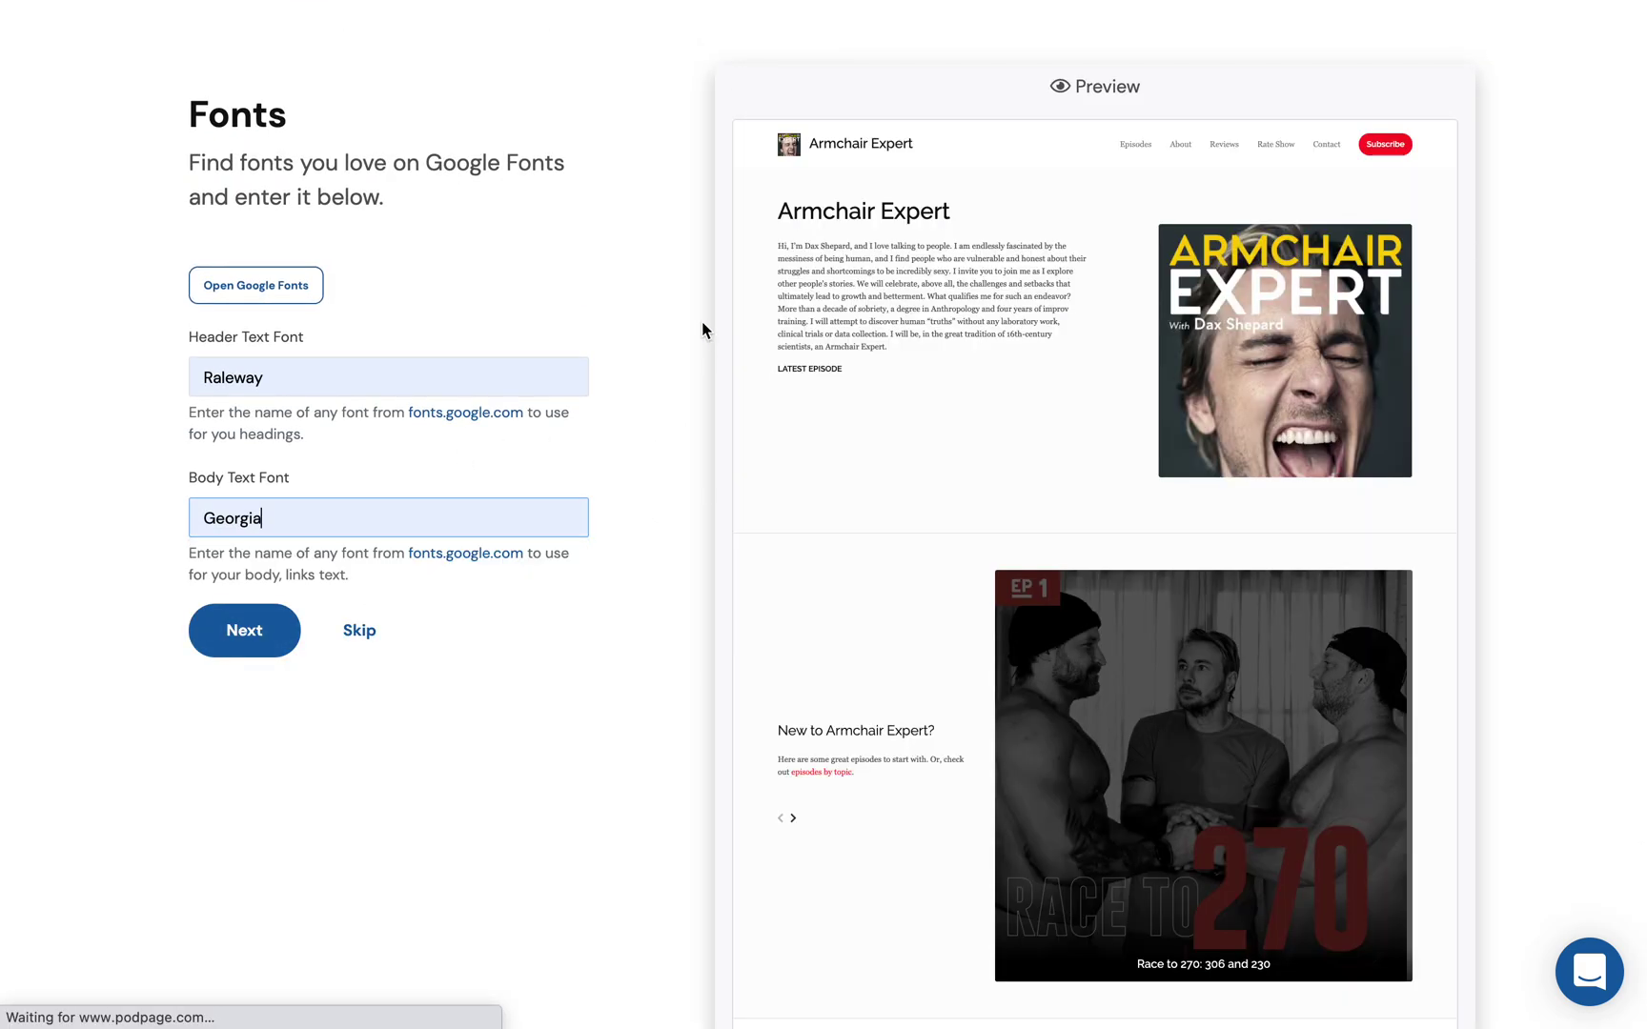
scroll(886, 429, down, 2)
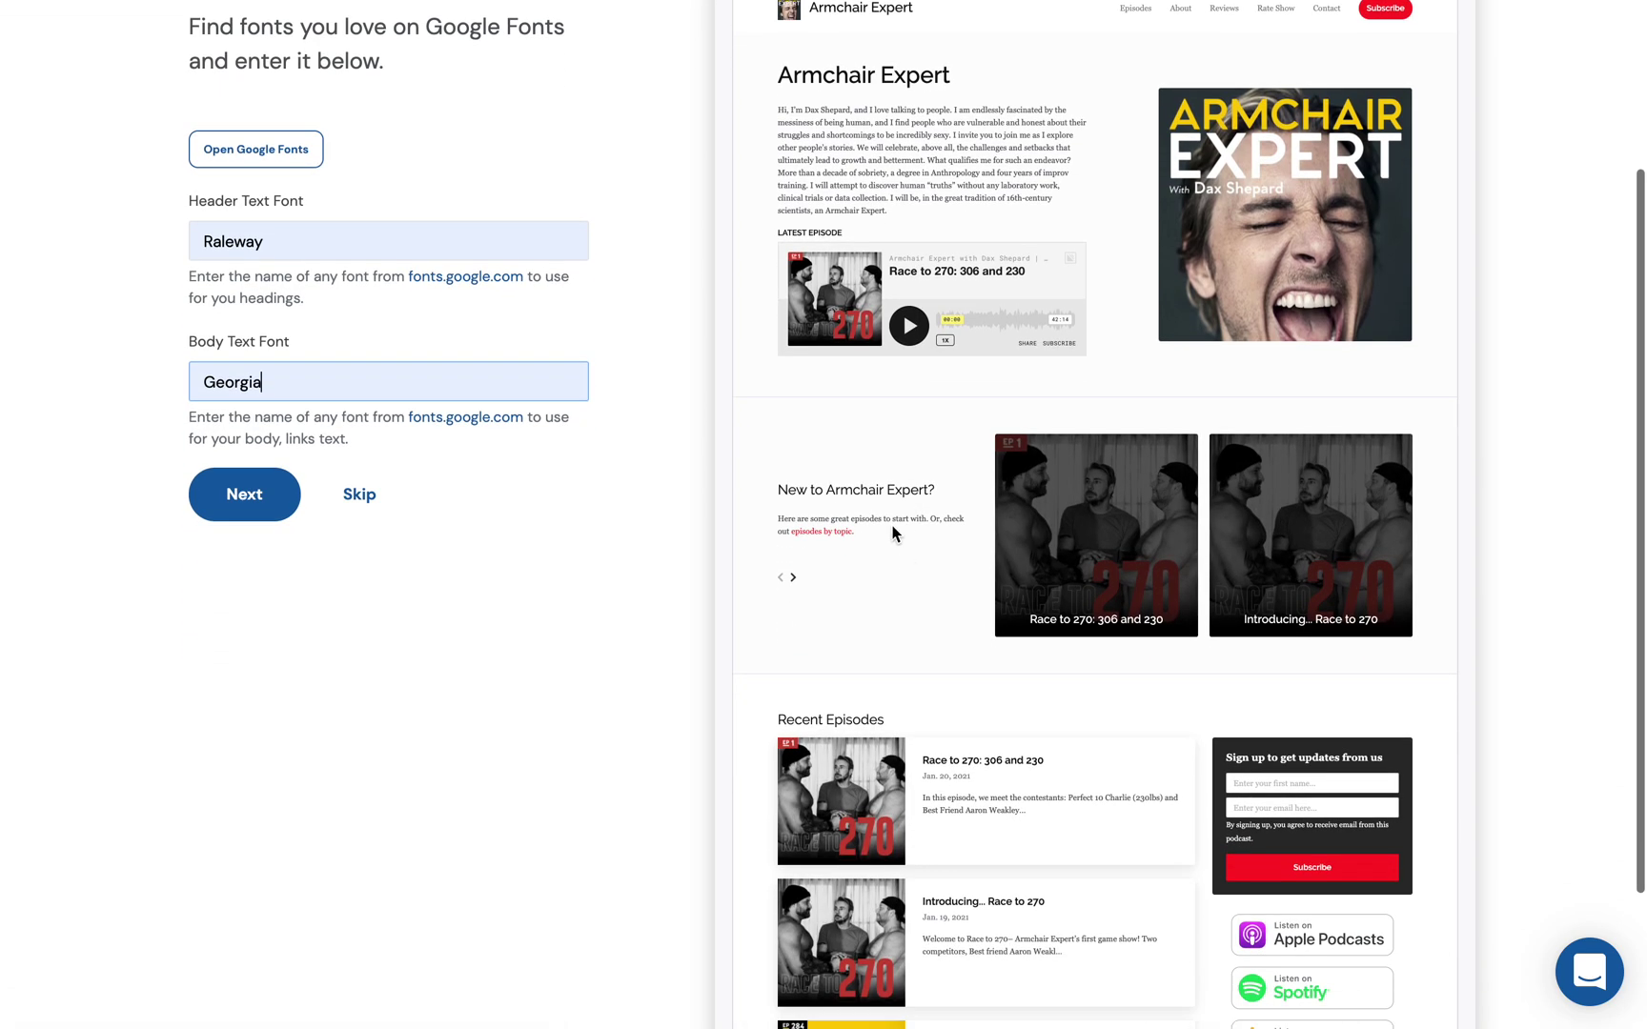
scroll(995, 632, down, 4)
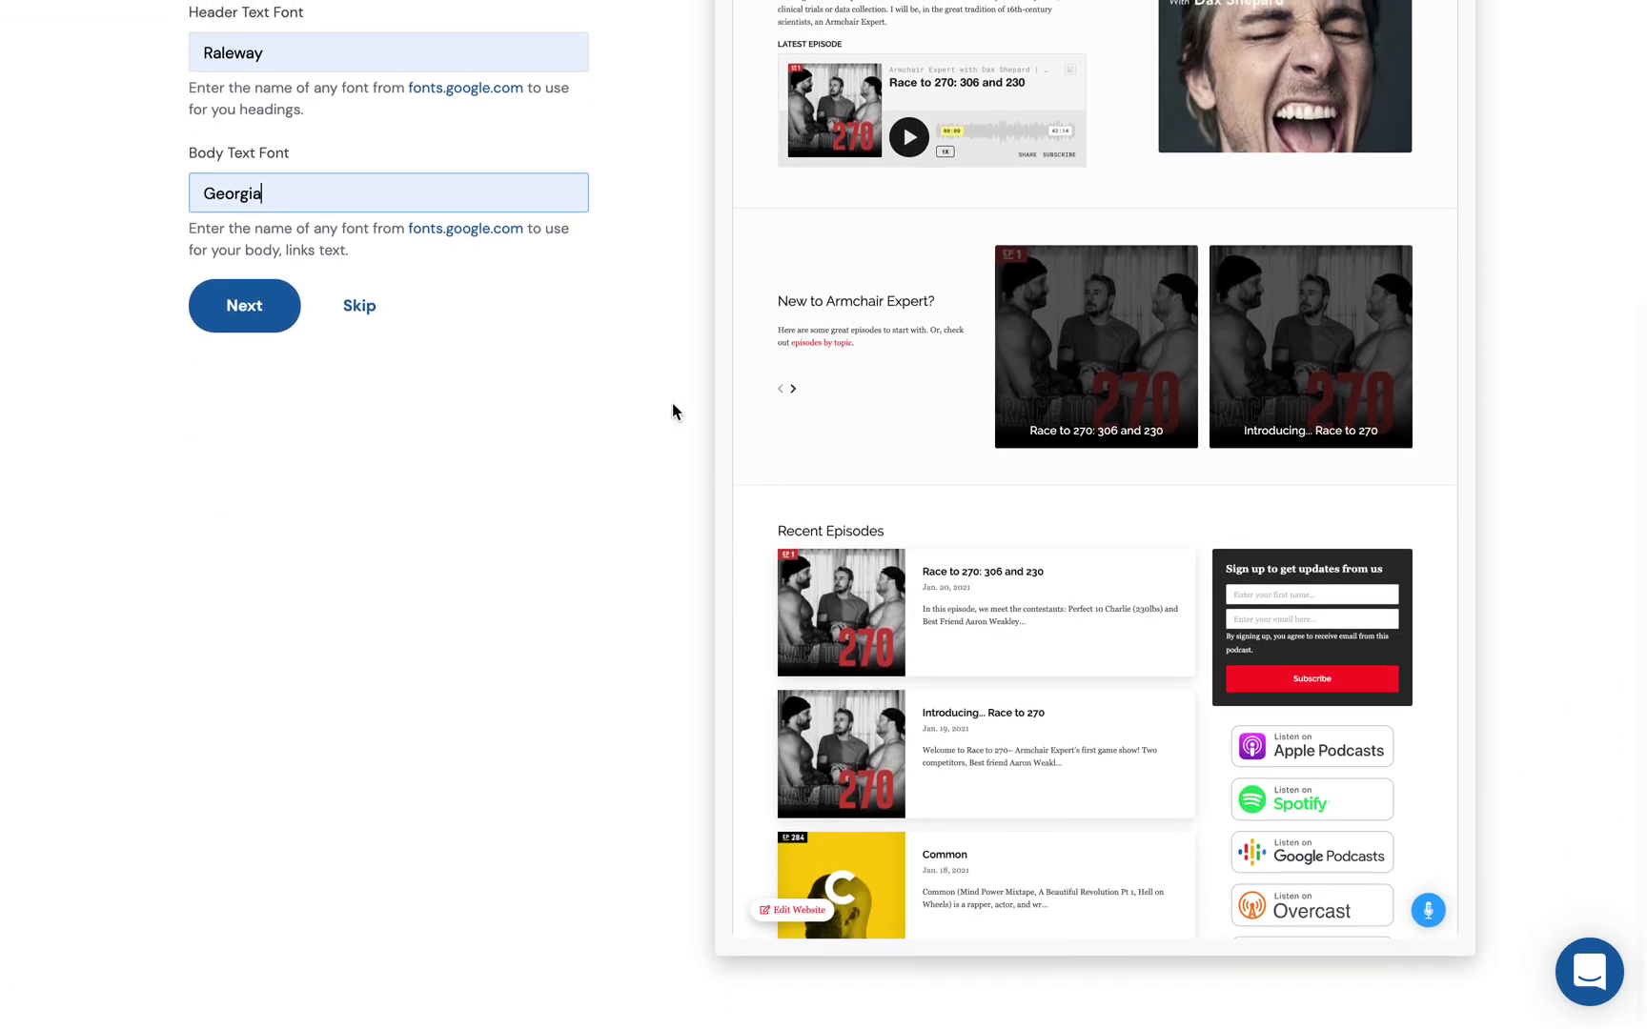
scroll(667, 400, up, 6)
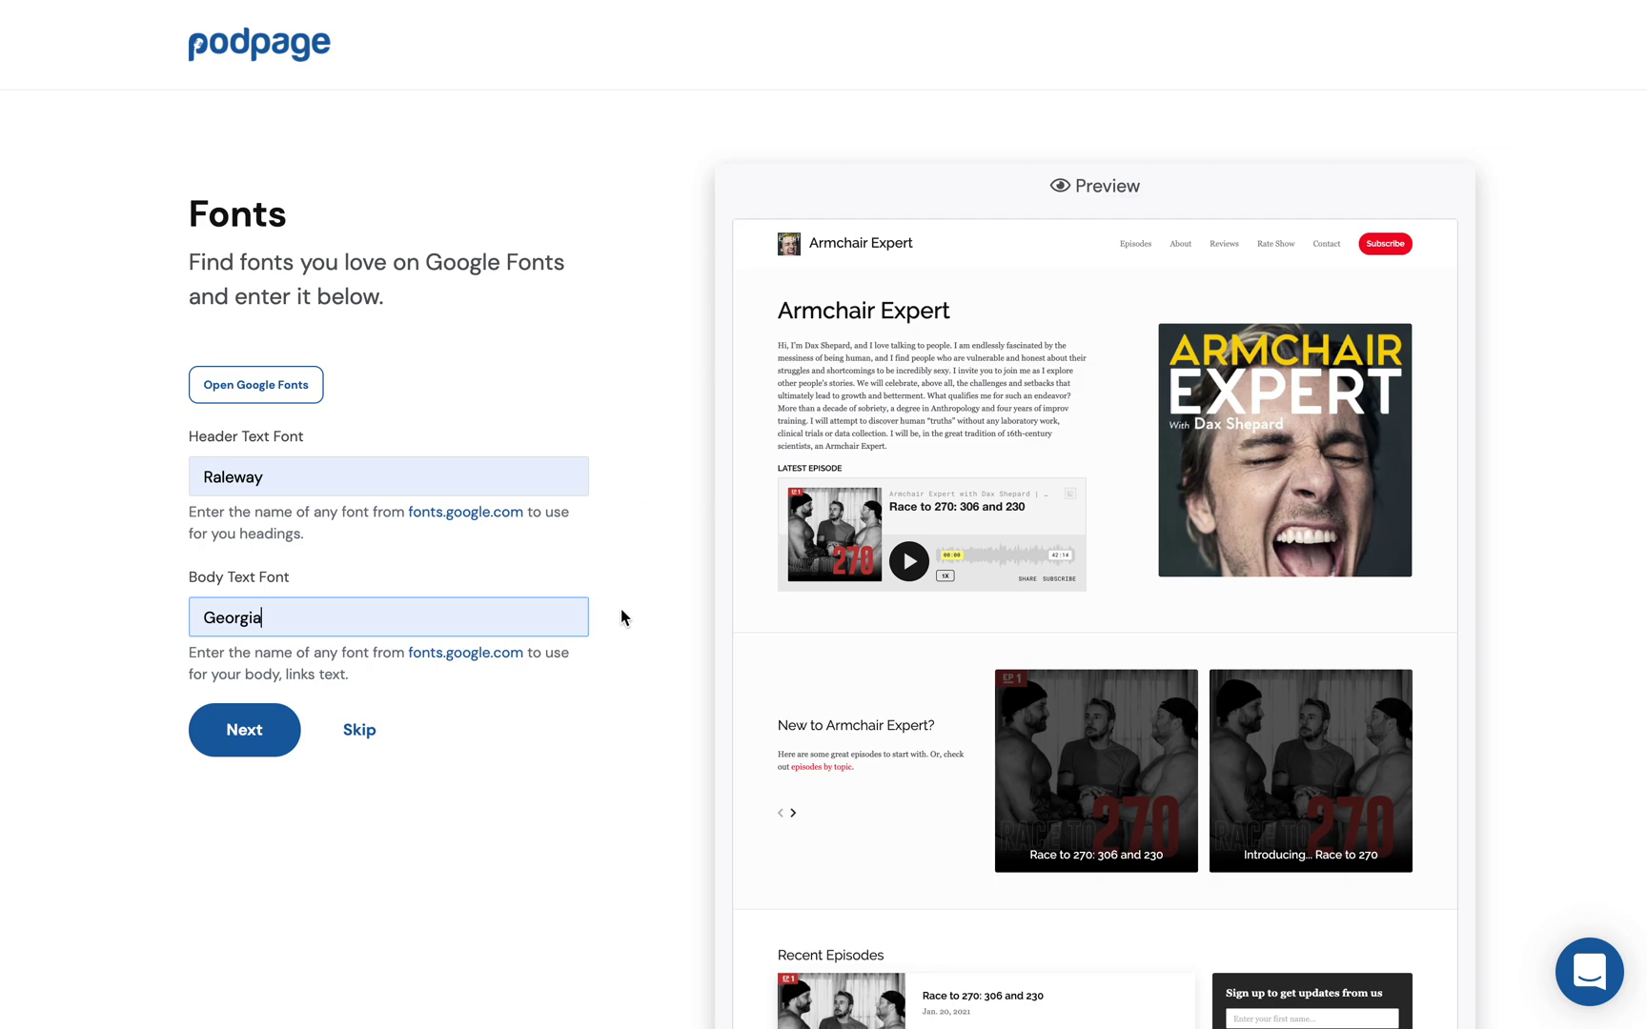
click(205, 728)
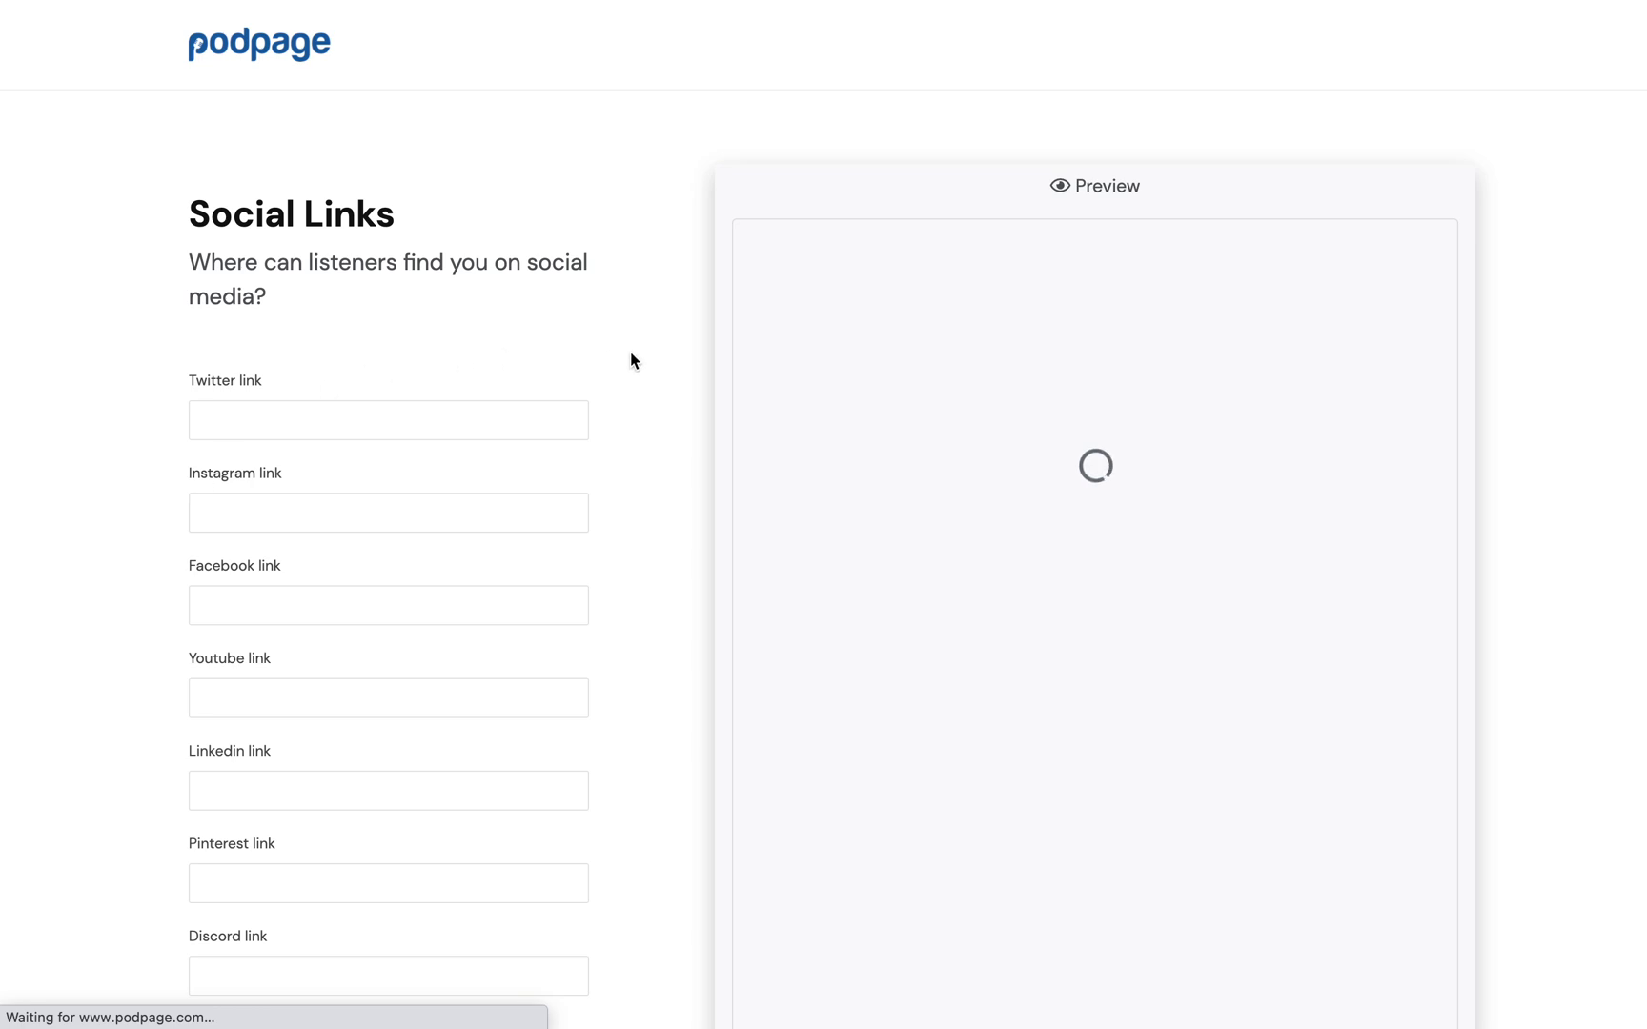
Step: Fill the Twitter link from a saved suggestion with a retyped handle, then continue to Monetization
scroll(634, 362, down, 2)
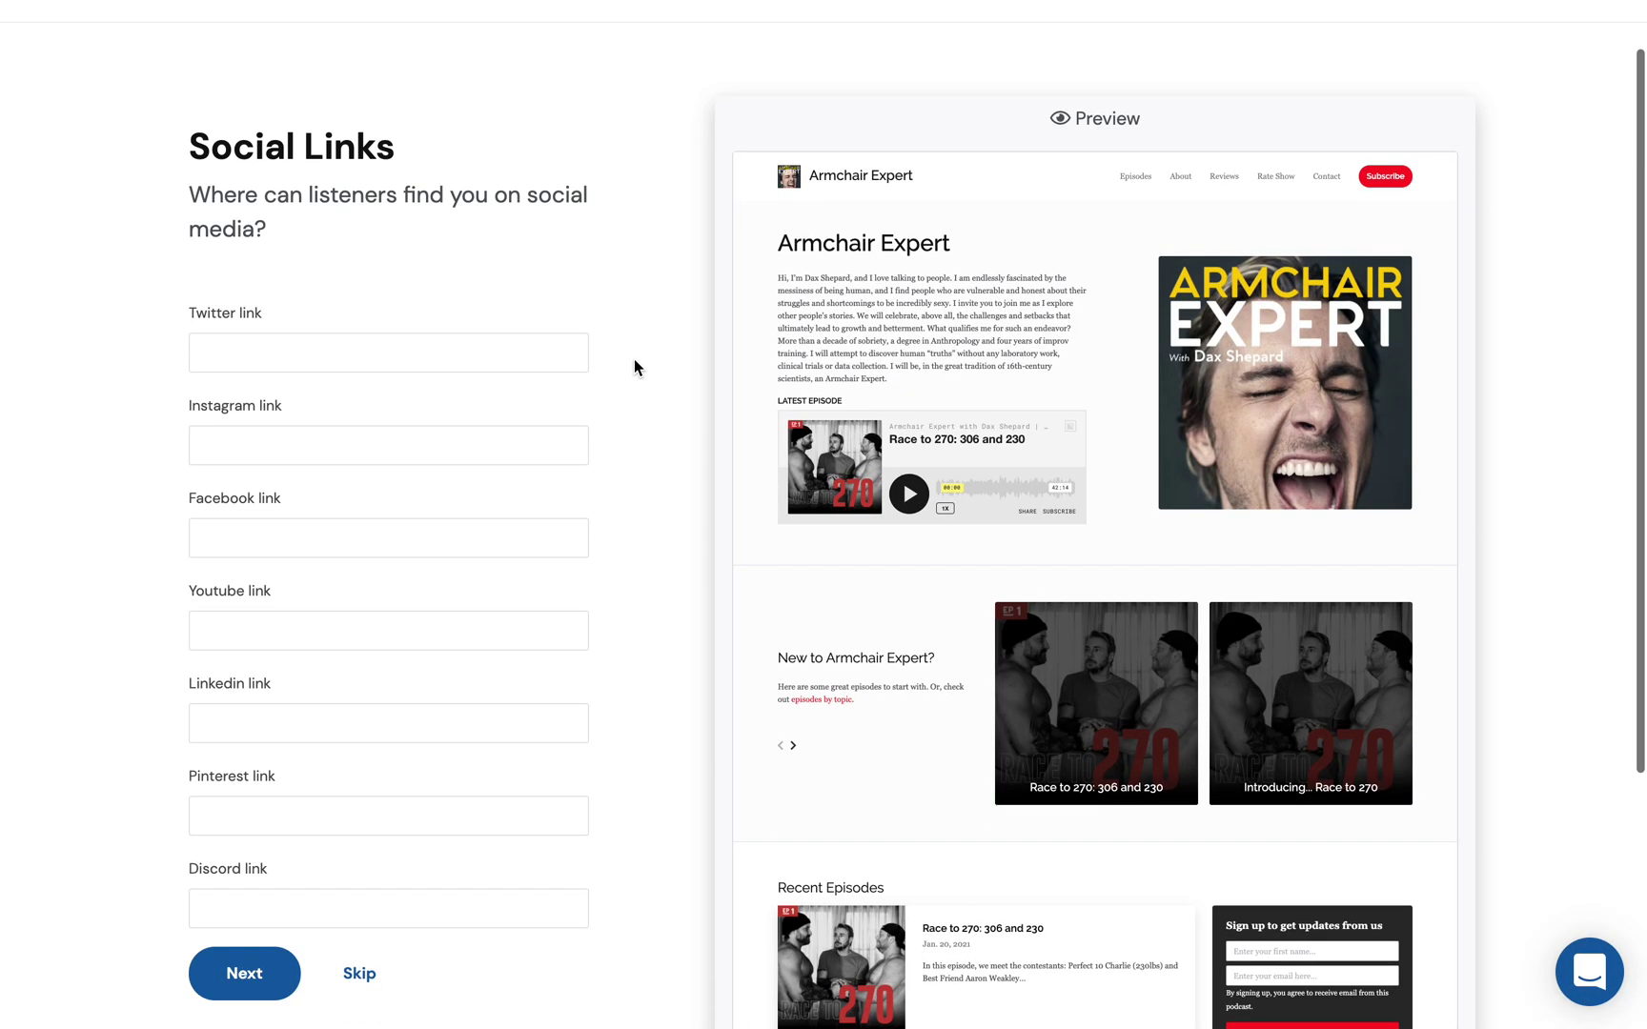
click(397, 359)
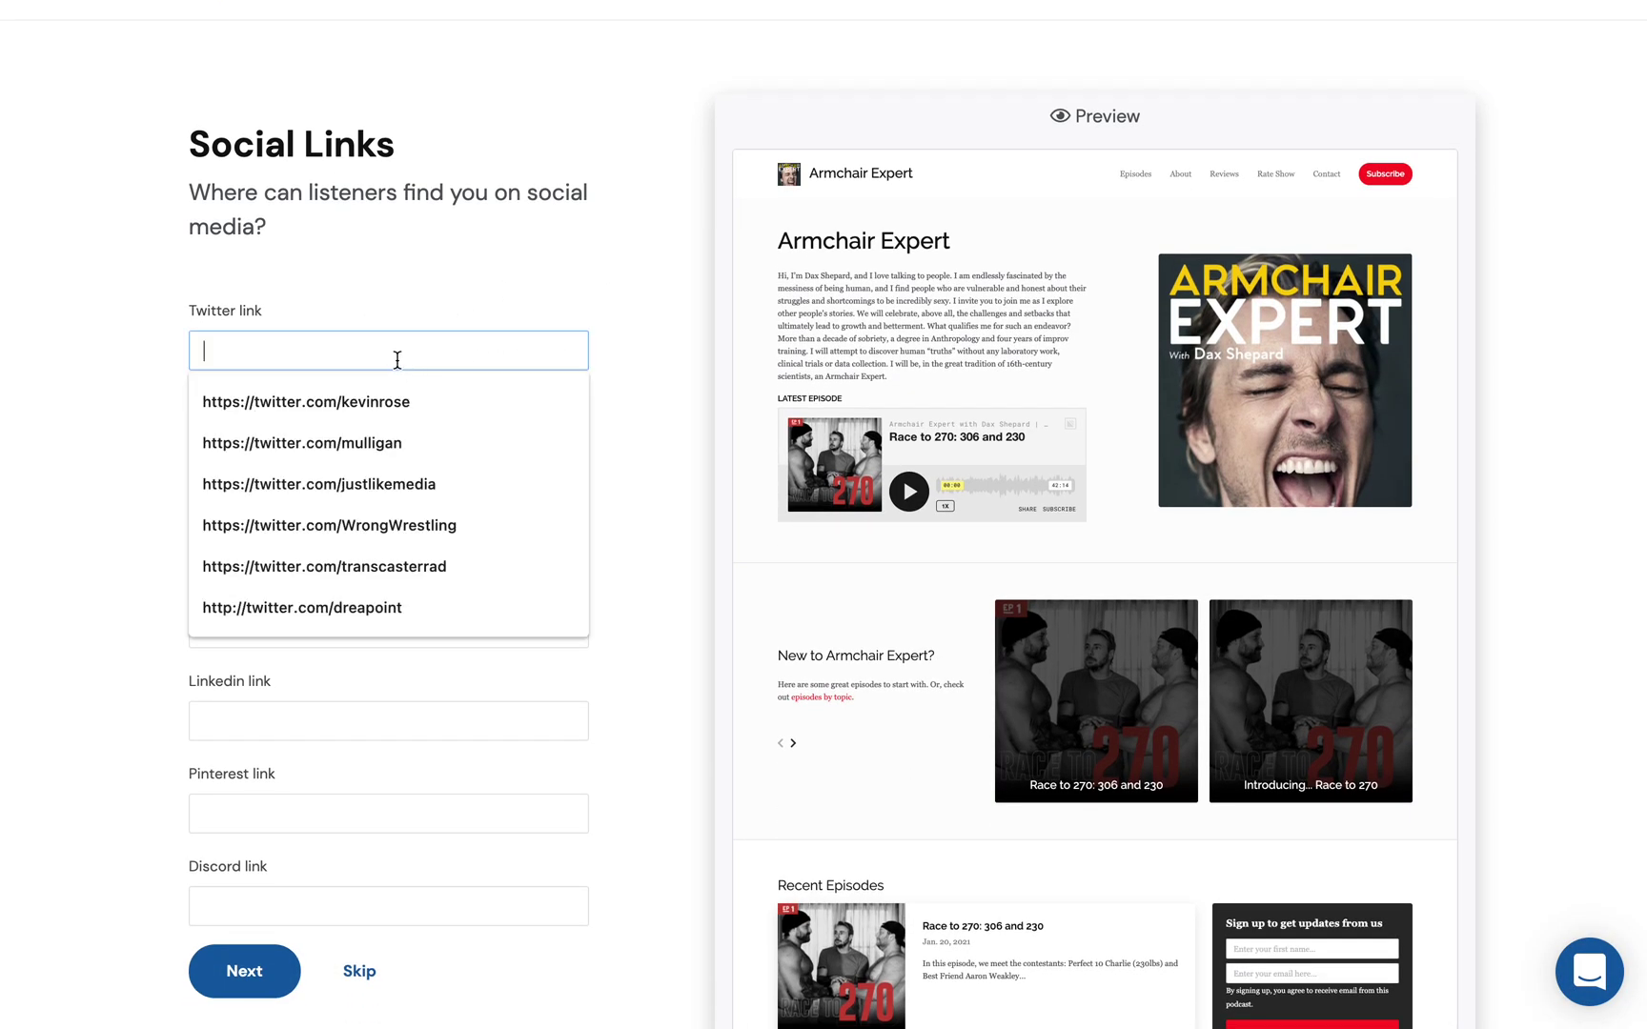
click(386, 389)
double_click(374, 339)
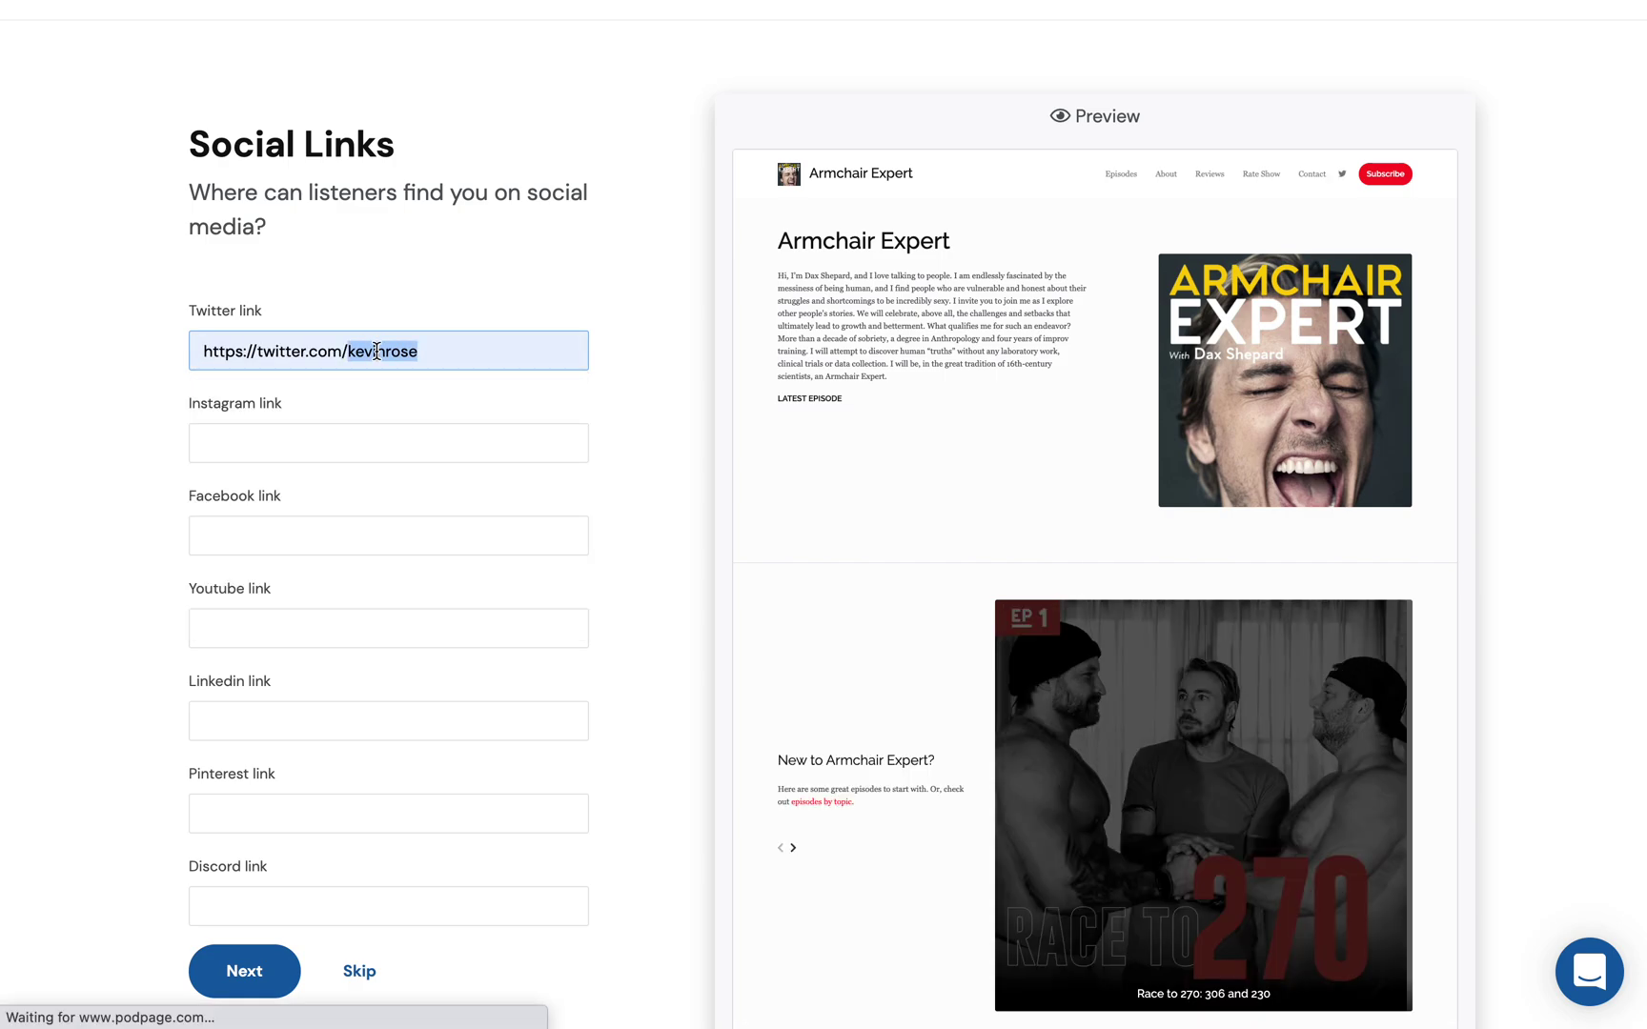
text(mulligan)
key(Tab)
scroll(674, 387, down, 3)
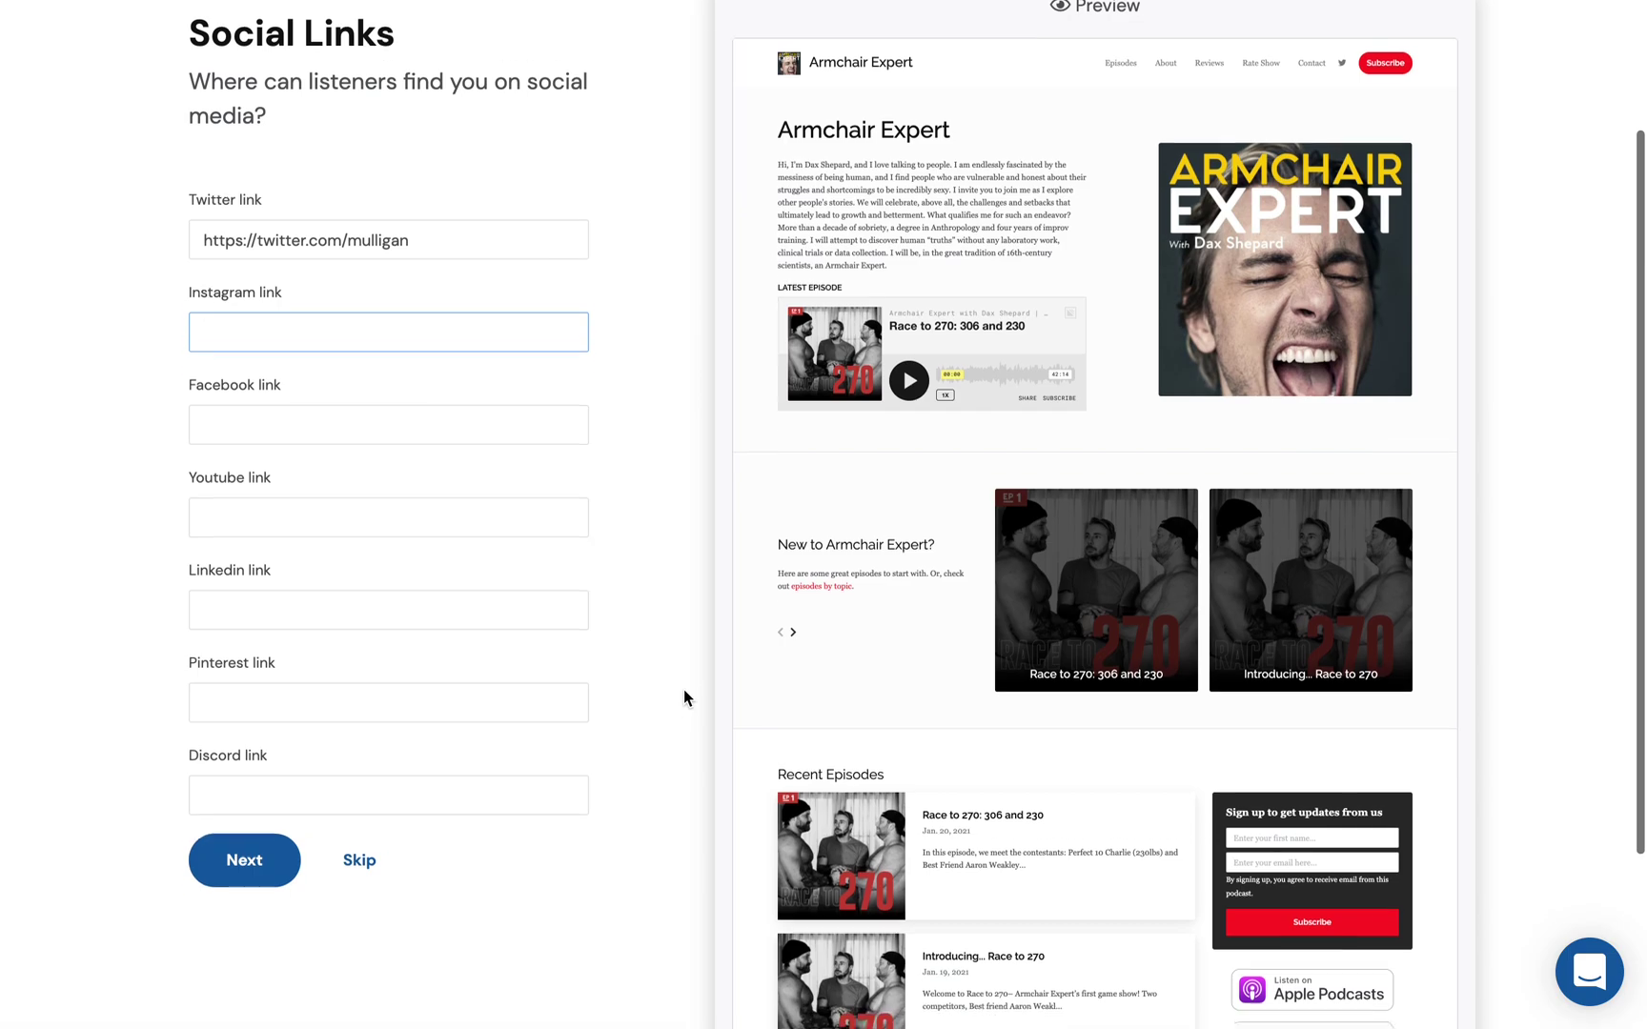
scroll(683, 693, up, 3)
scroll(1217, 647, down, 5)
scroll(1317, 982, down, 3)
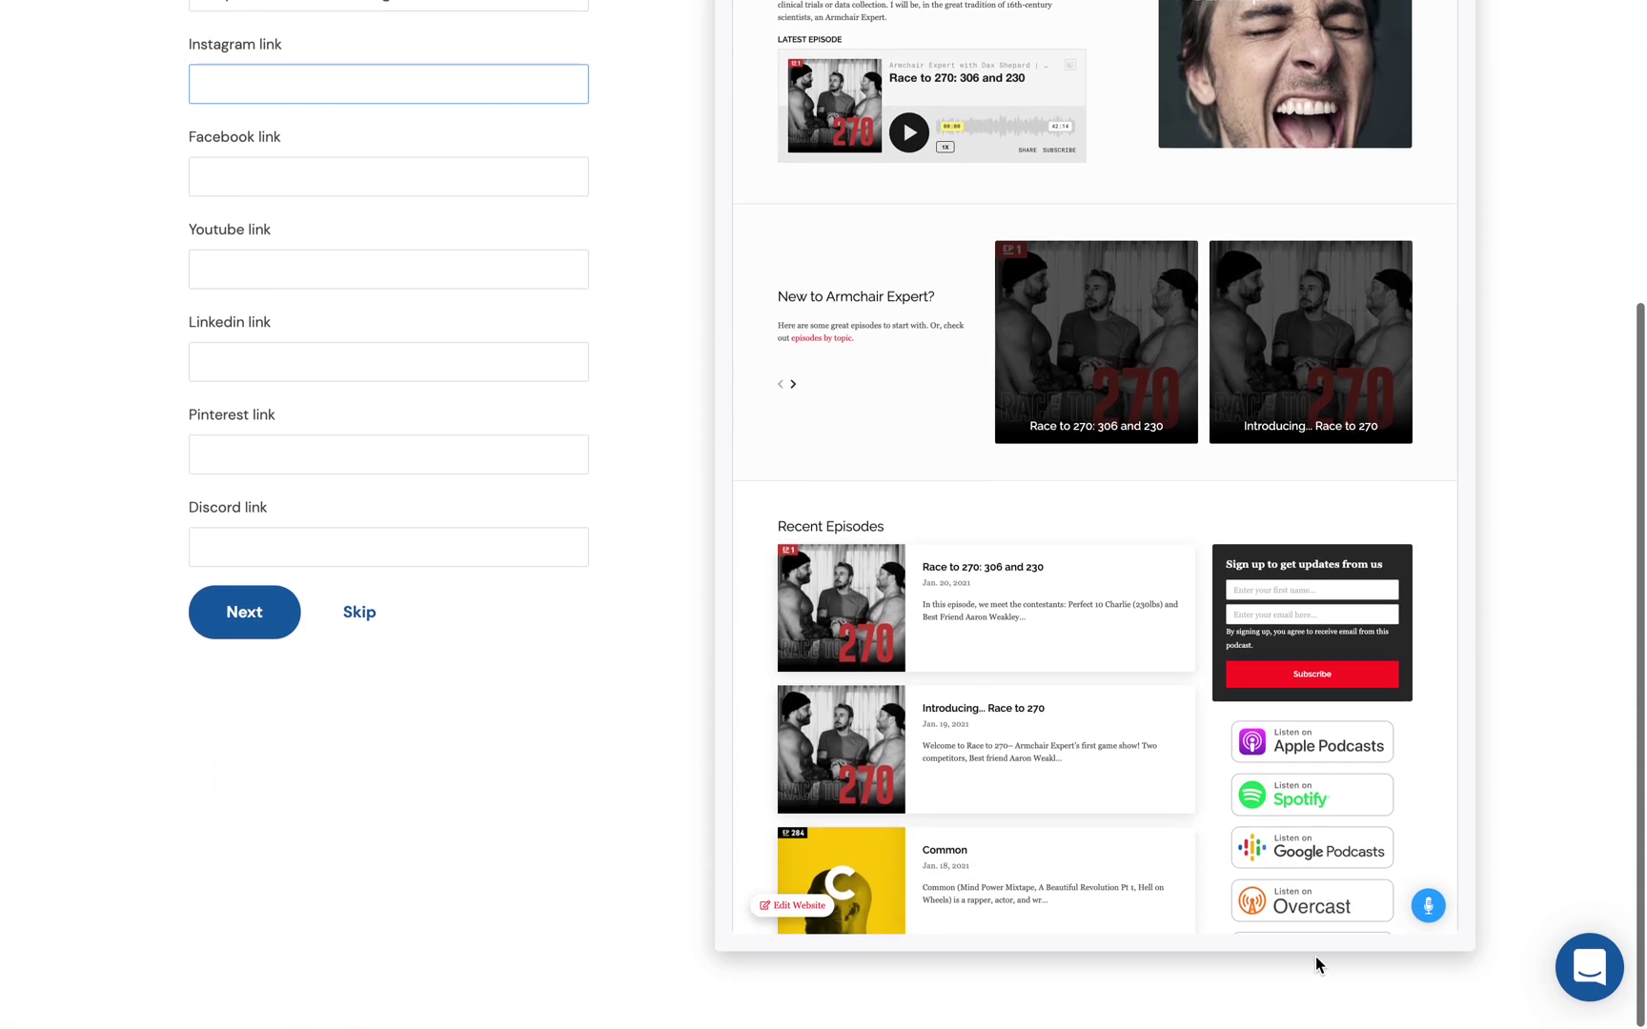
scroll(1297, 581, up, 5)
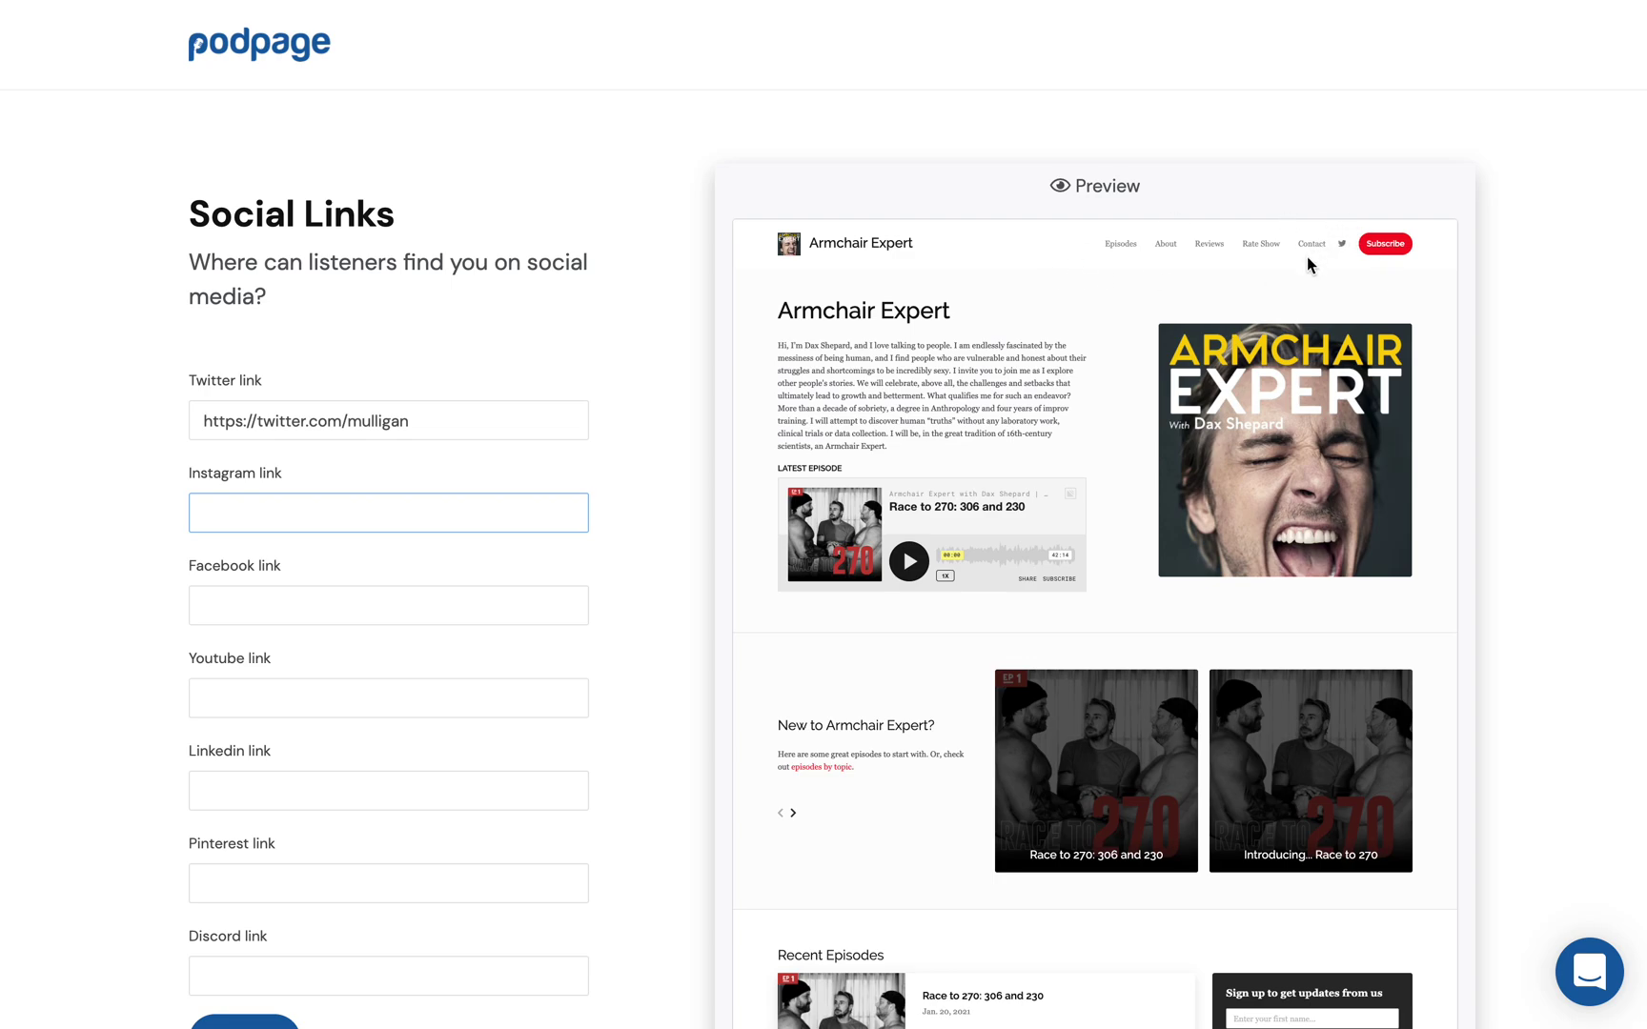
scroll(610, 629, down, 3)
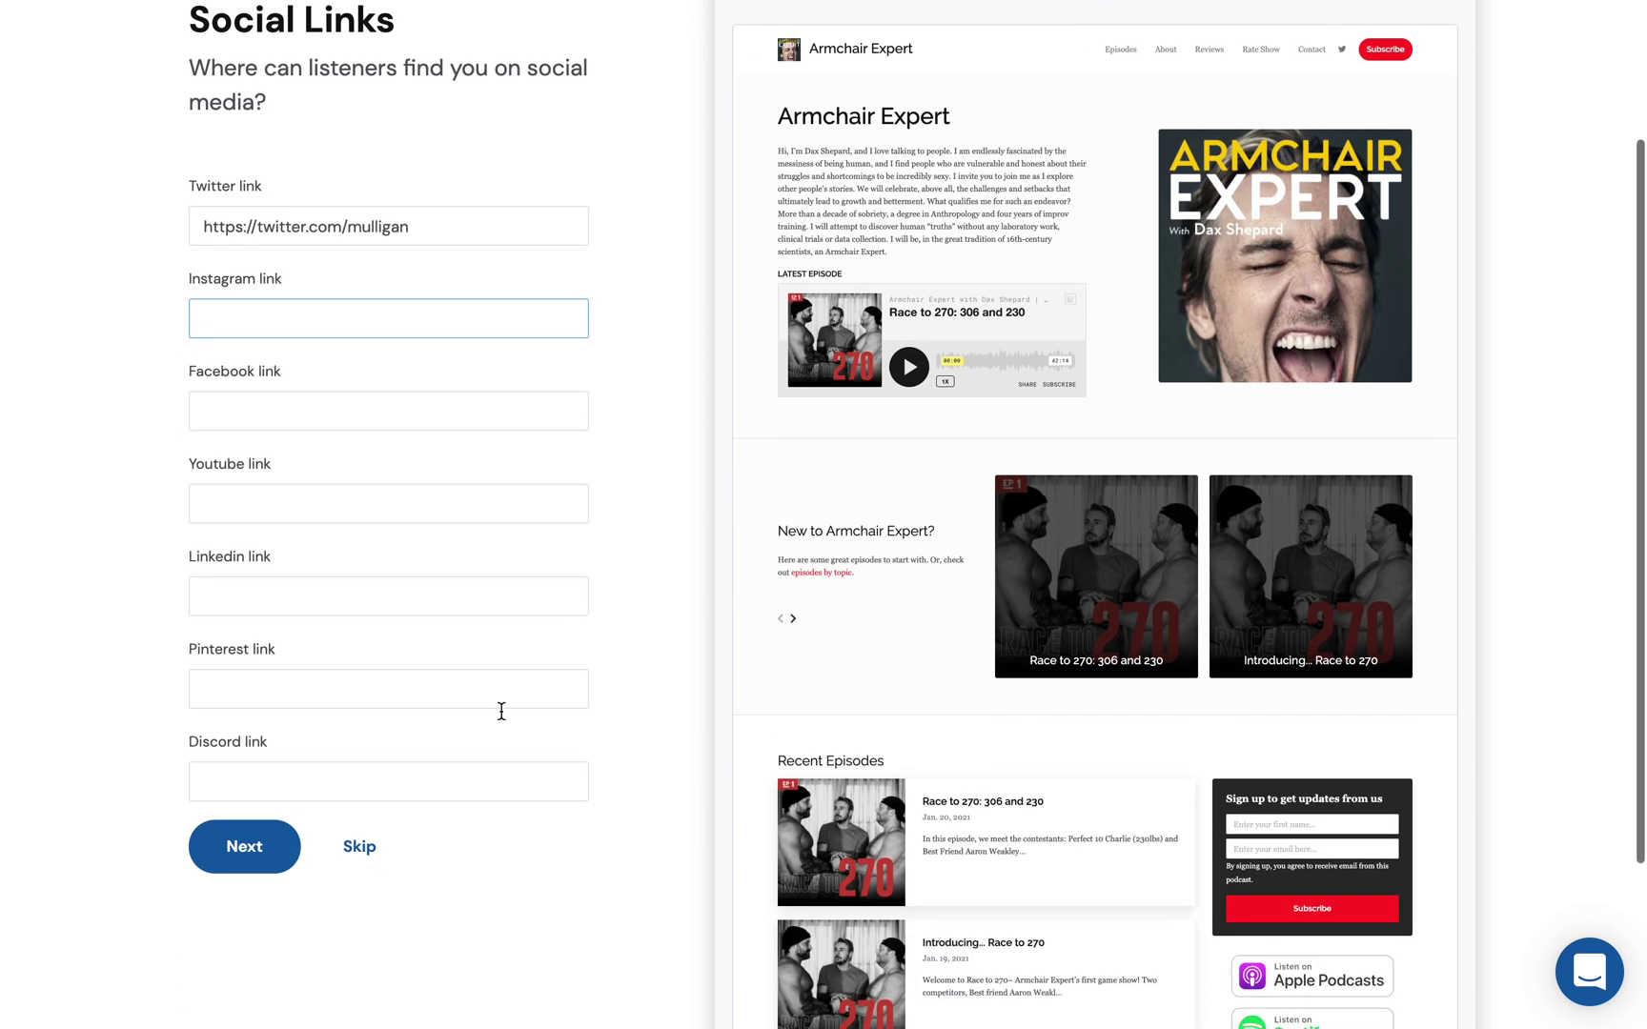
click(217, 863)
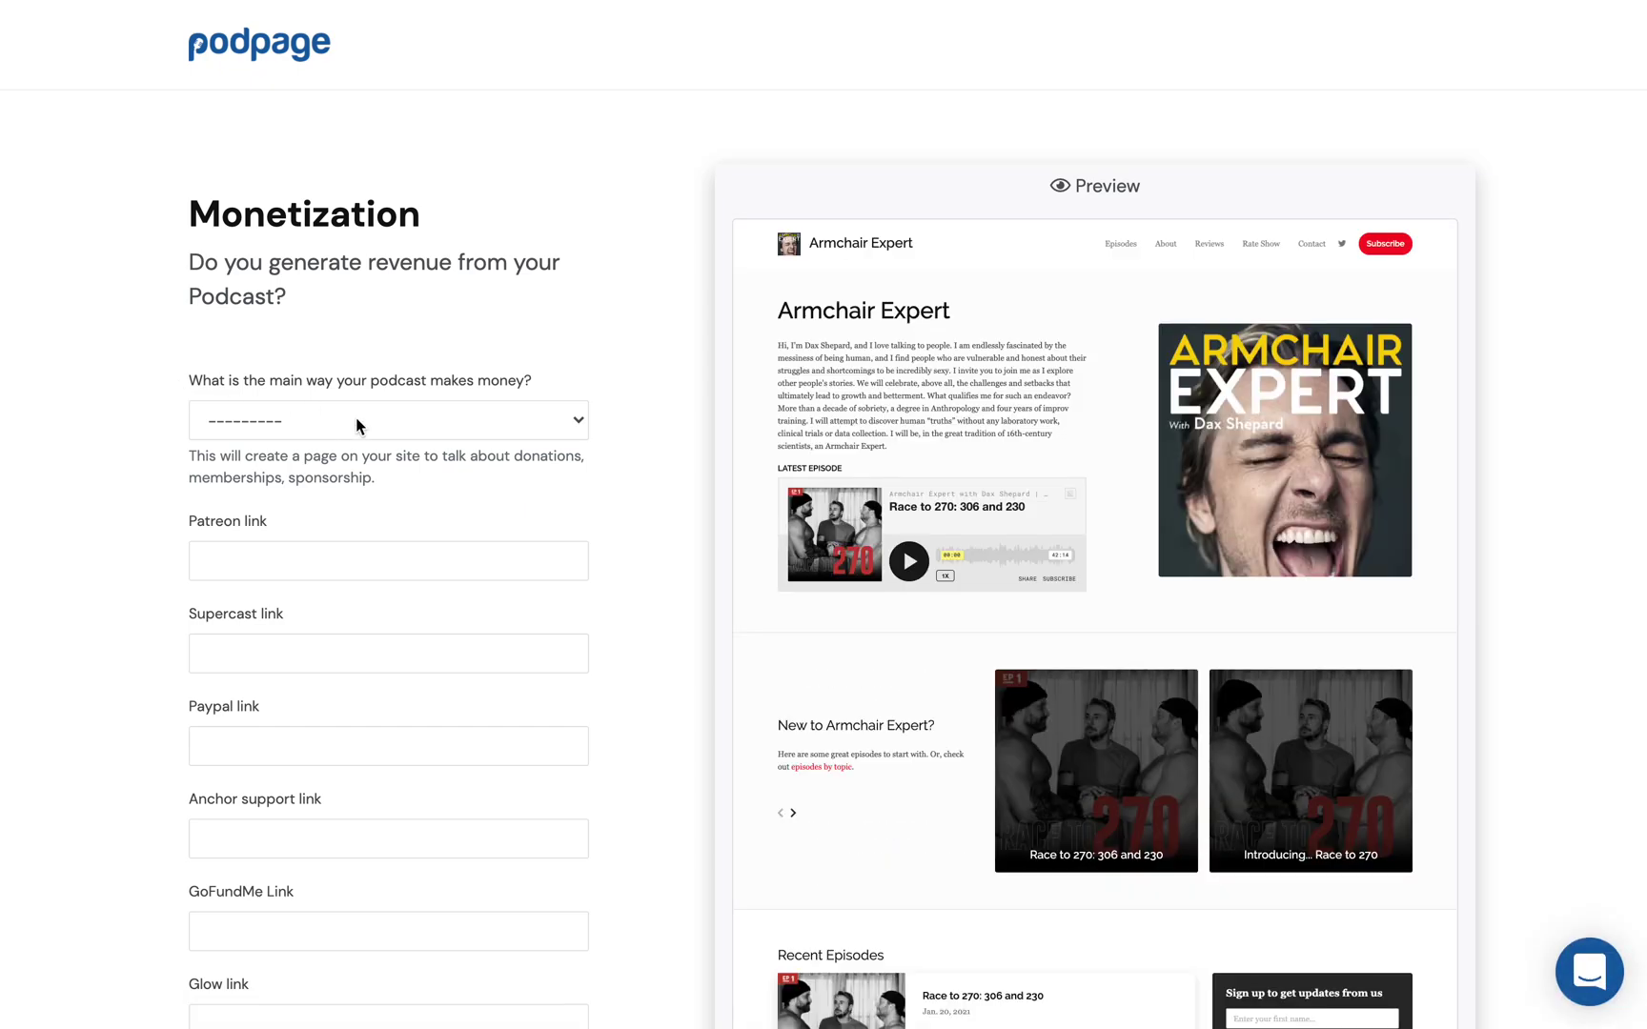
Step: Fill in the Patreon link with the saved Patreon page address
click(331, 563)
click(335, 645)
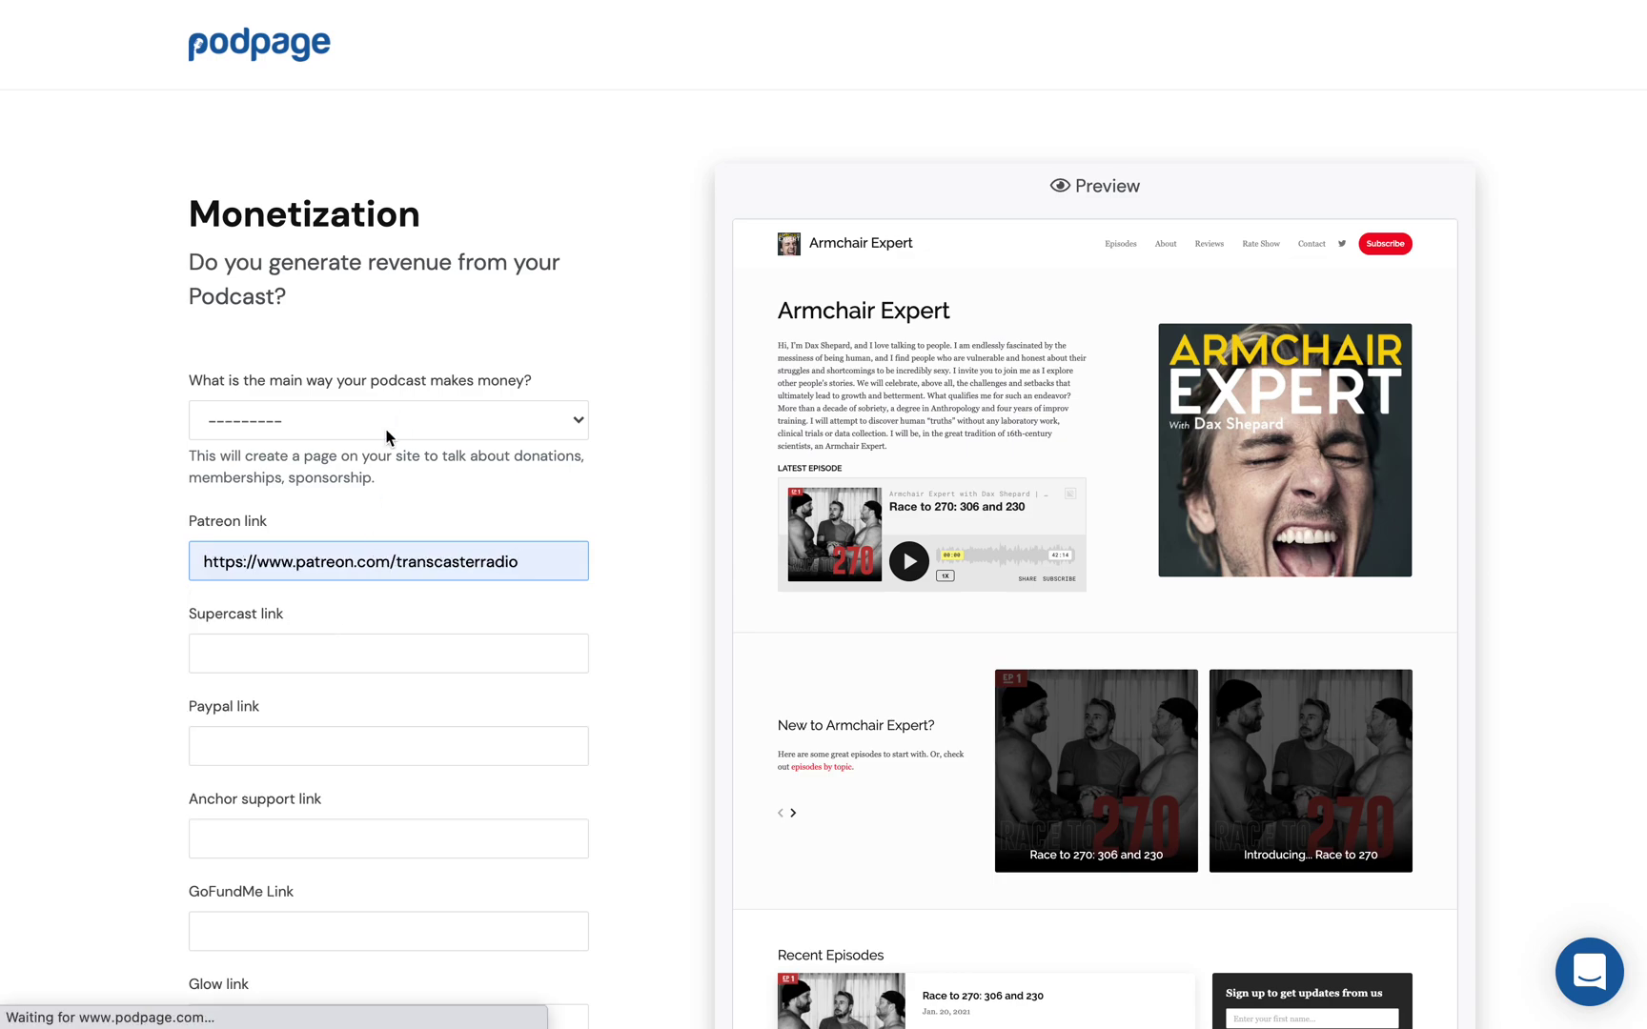
click(387, 423)
click(526, 342)
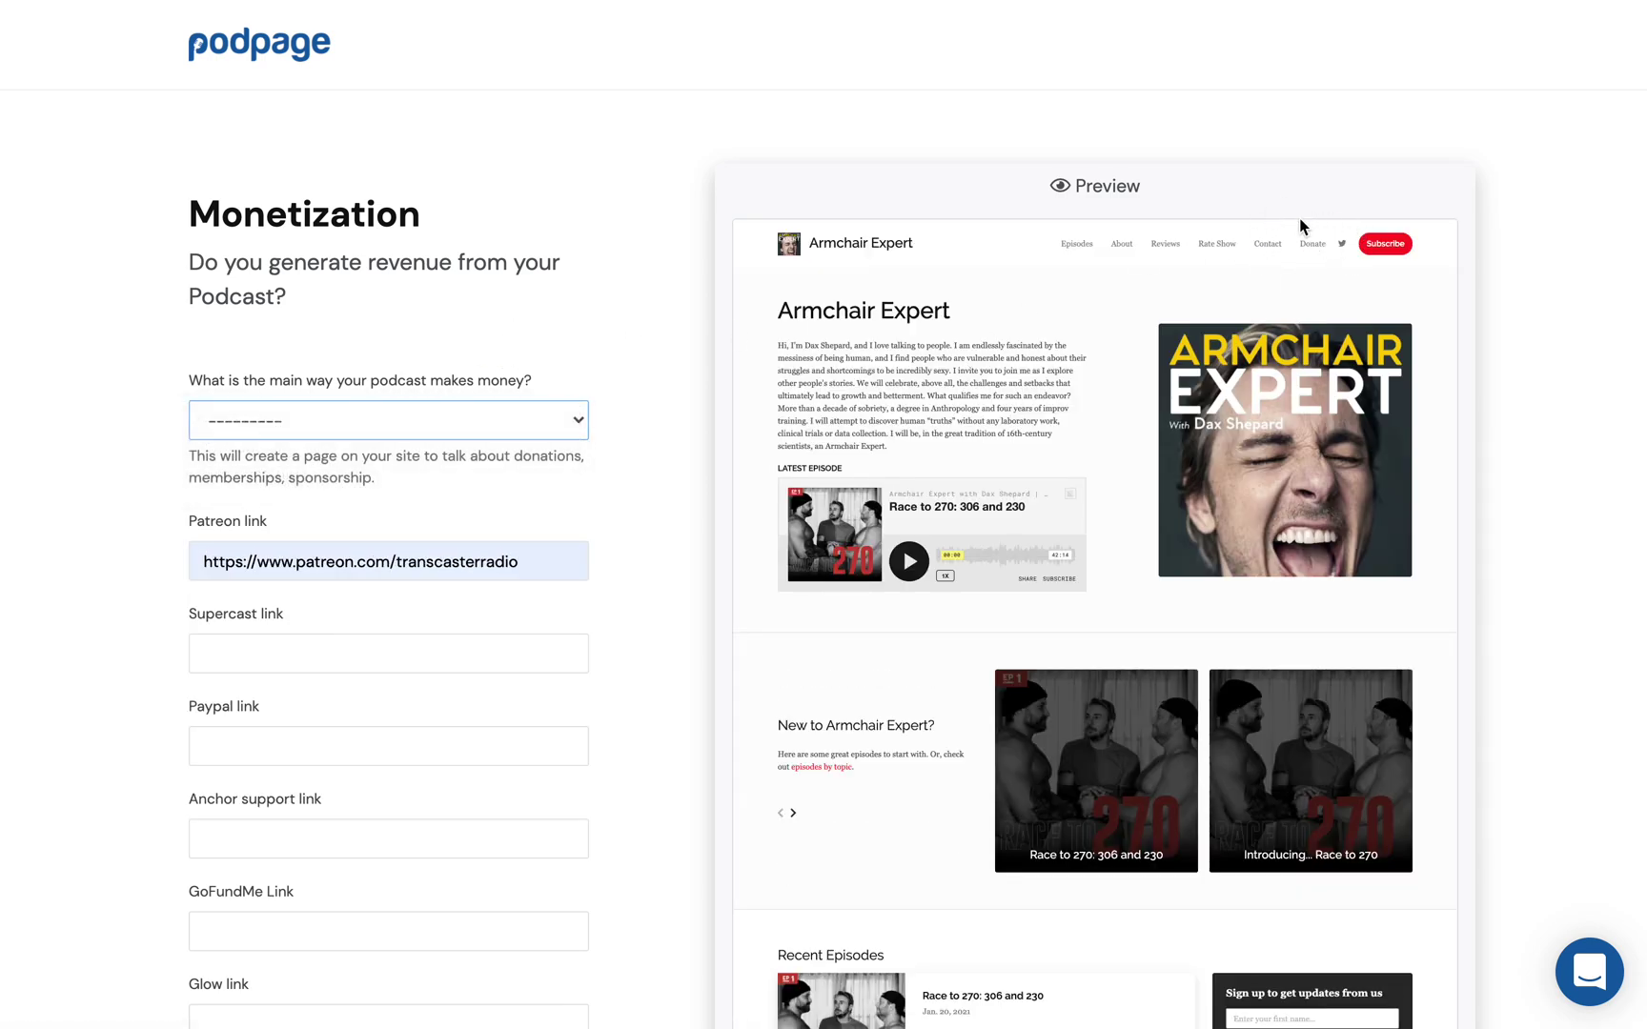
scroll(965, 394, down, 1)
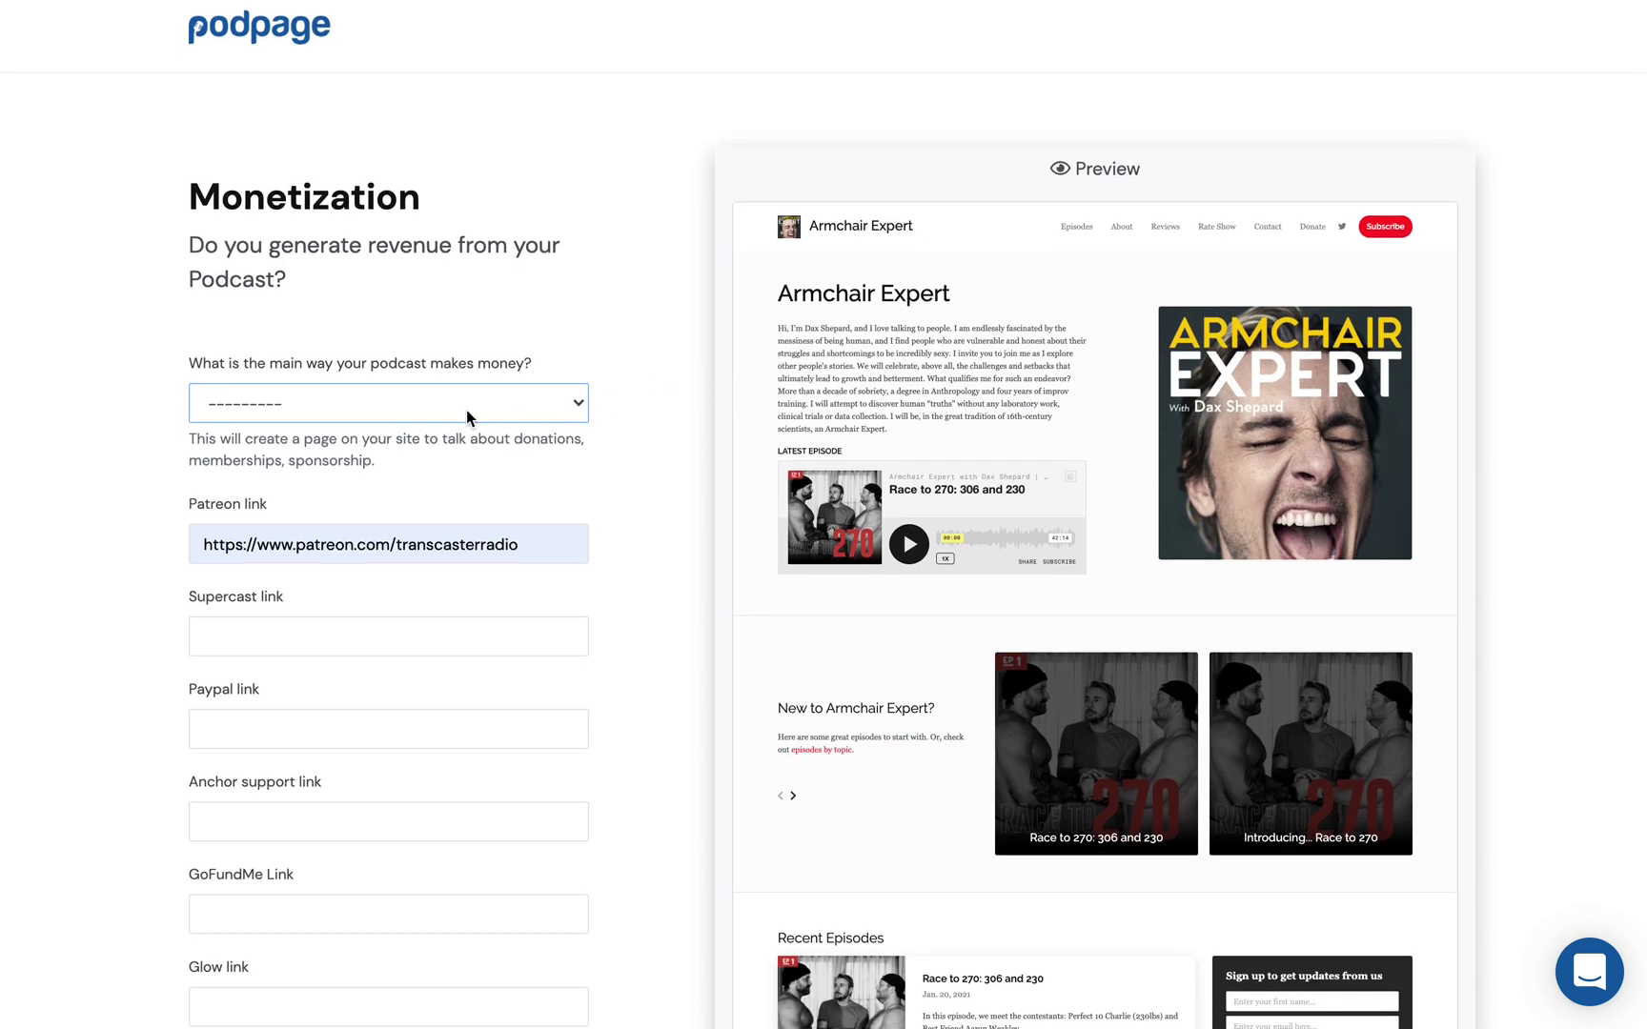
Step: Choose Membership as the main revenue source and continue to Episode Pages
click(371, 400)
click(343, 455)
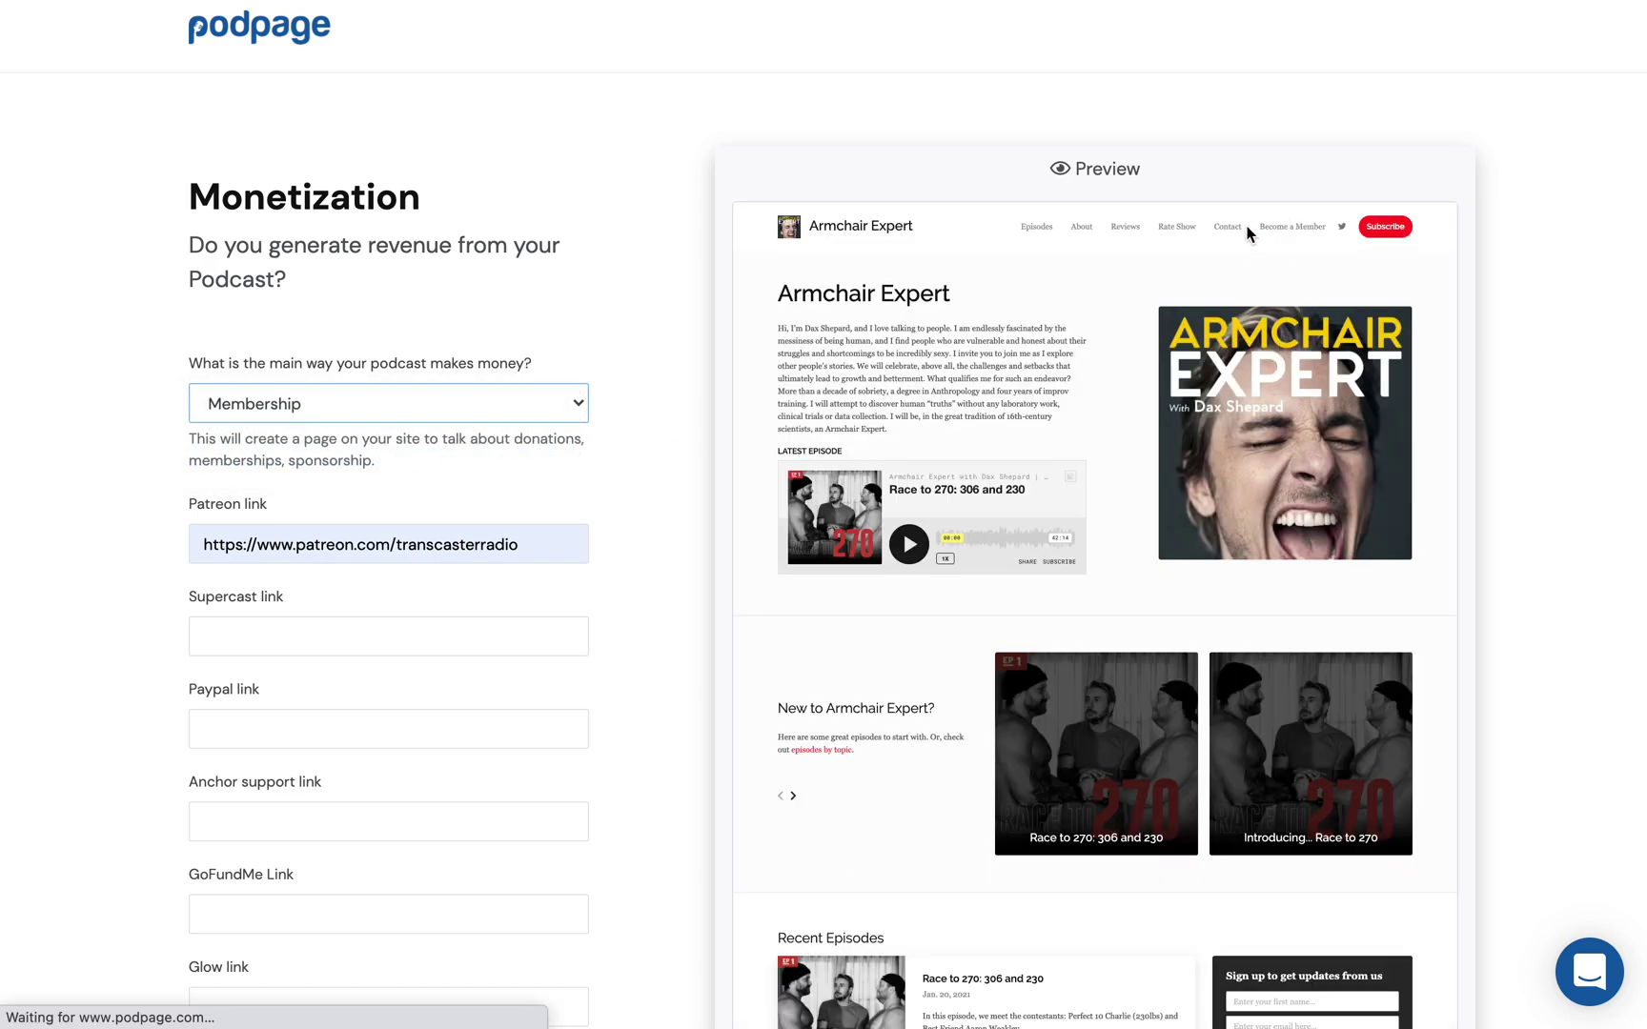
scroll(1420, 307, down, 5)
scroll(1381, 640, down, 2)
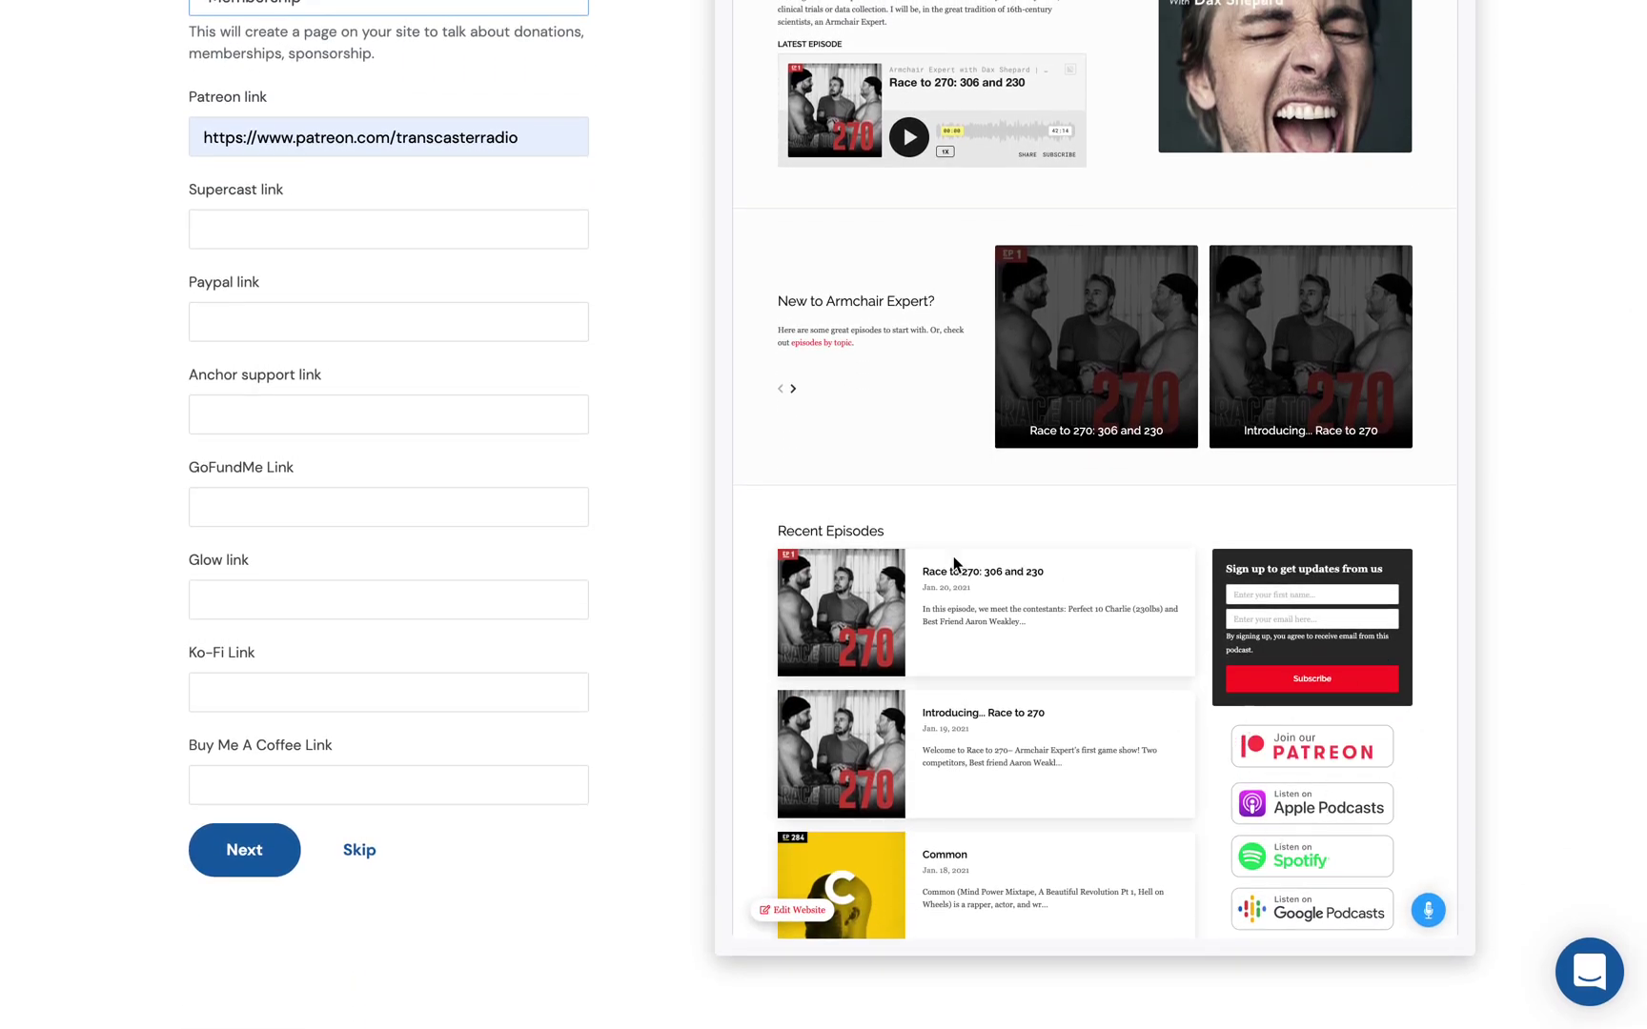
scroll(875, 570, up, 5)
scroll(368, 361, down, 5)
click(245, 876)
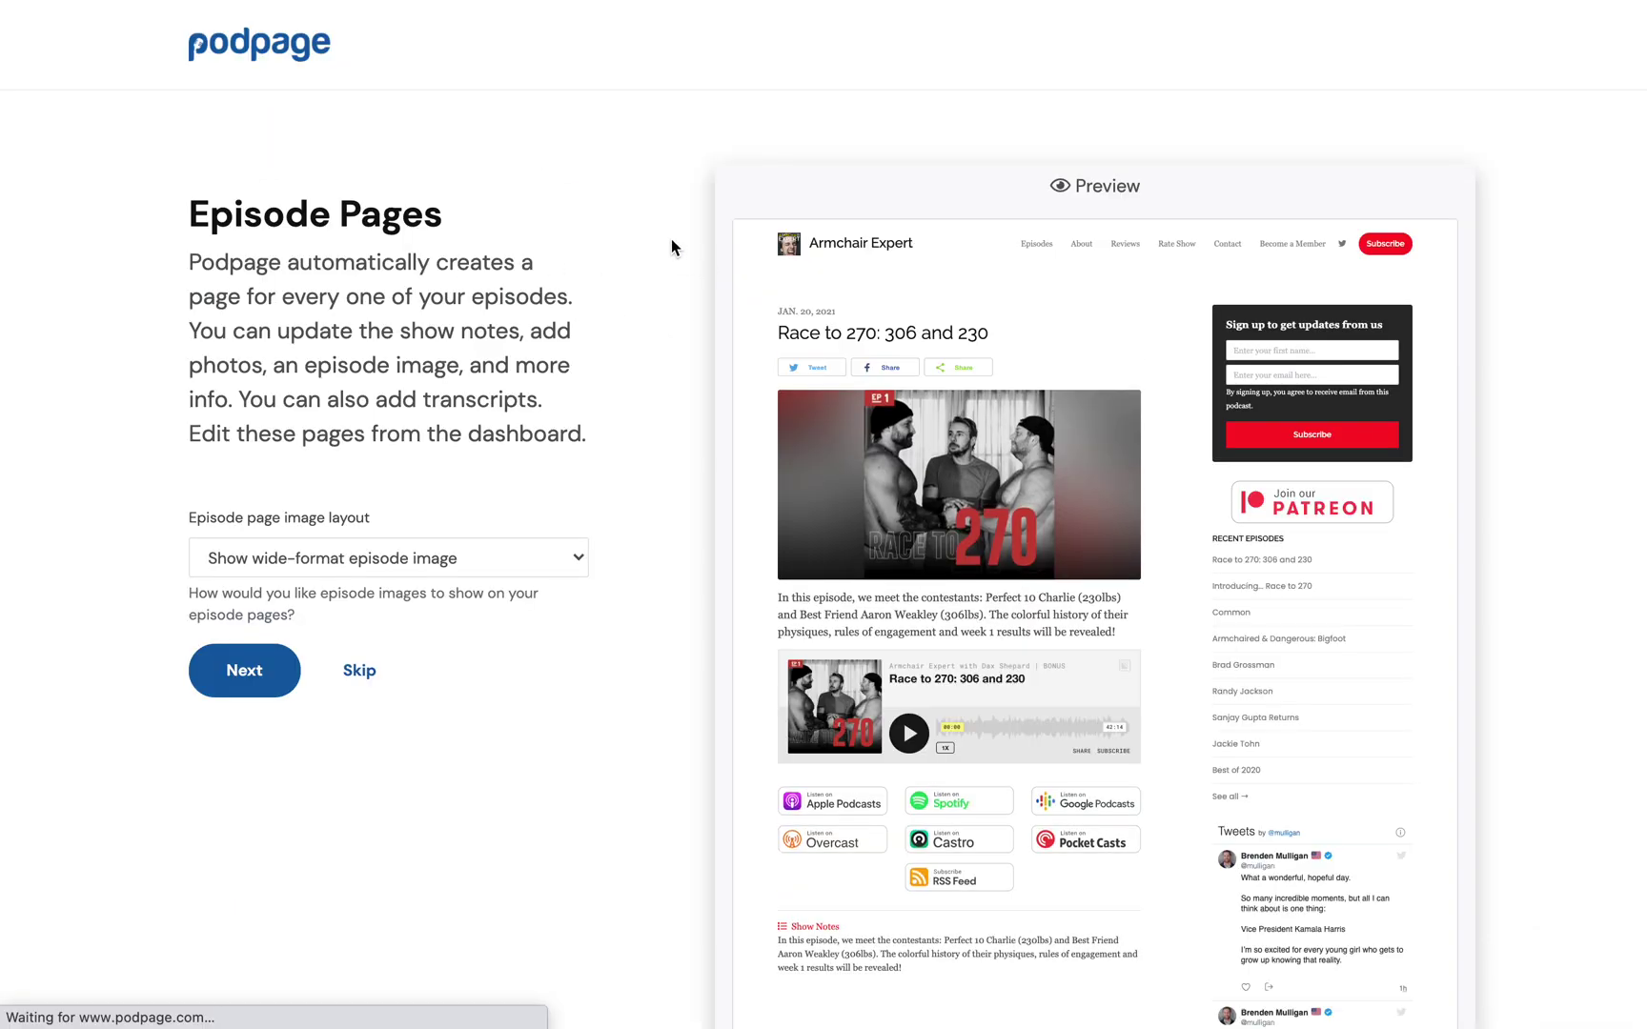
Step: Set the episode page image layout to Show full episode image and finish setup
scroll(671, 240, down, 3)
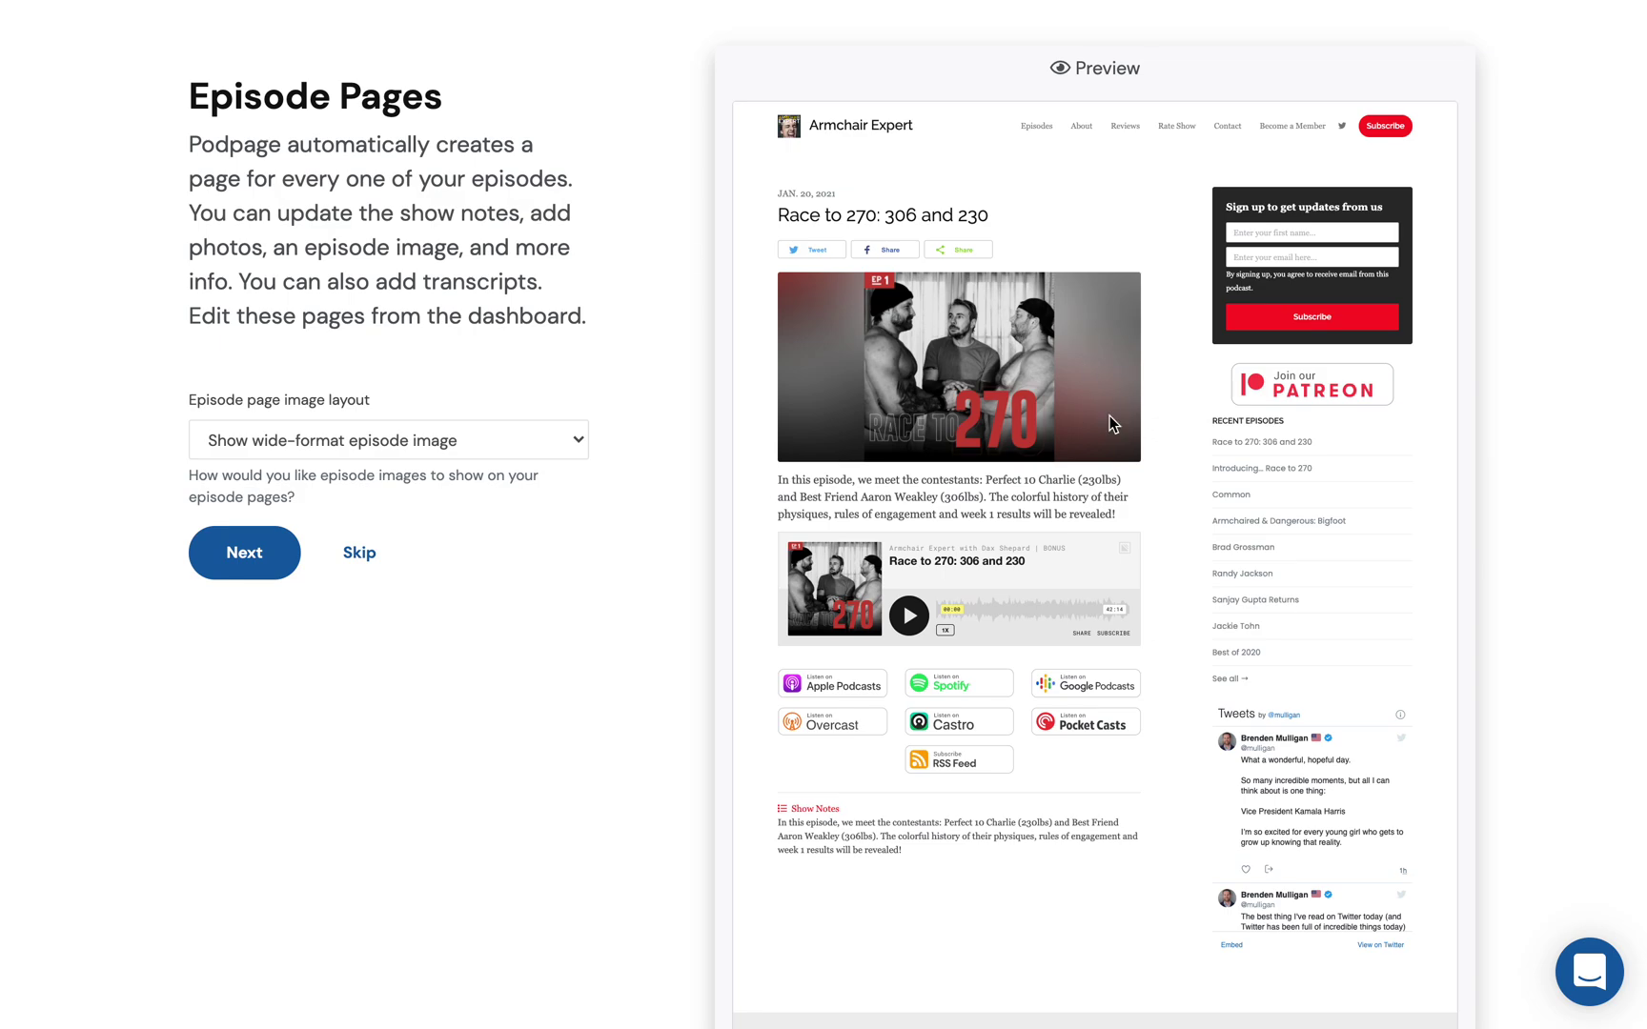
scroll(1110, 416, down, 2)
scroll(905, 315, up, 2)
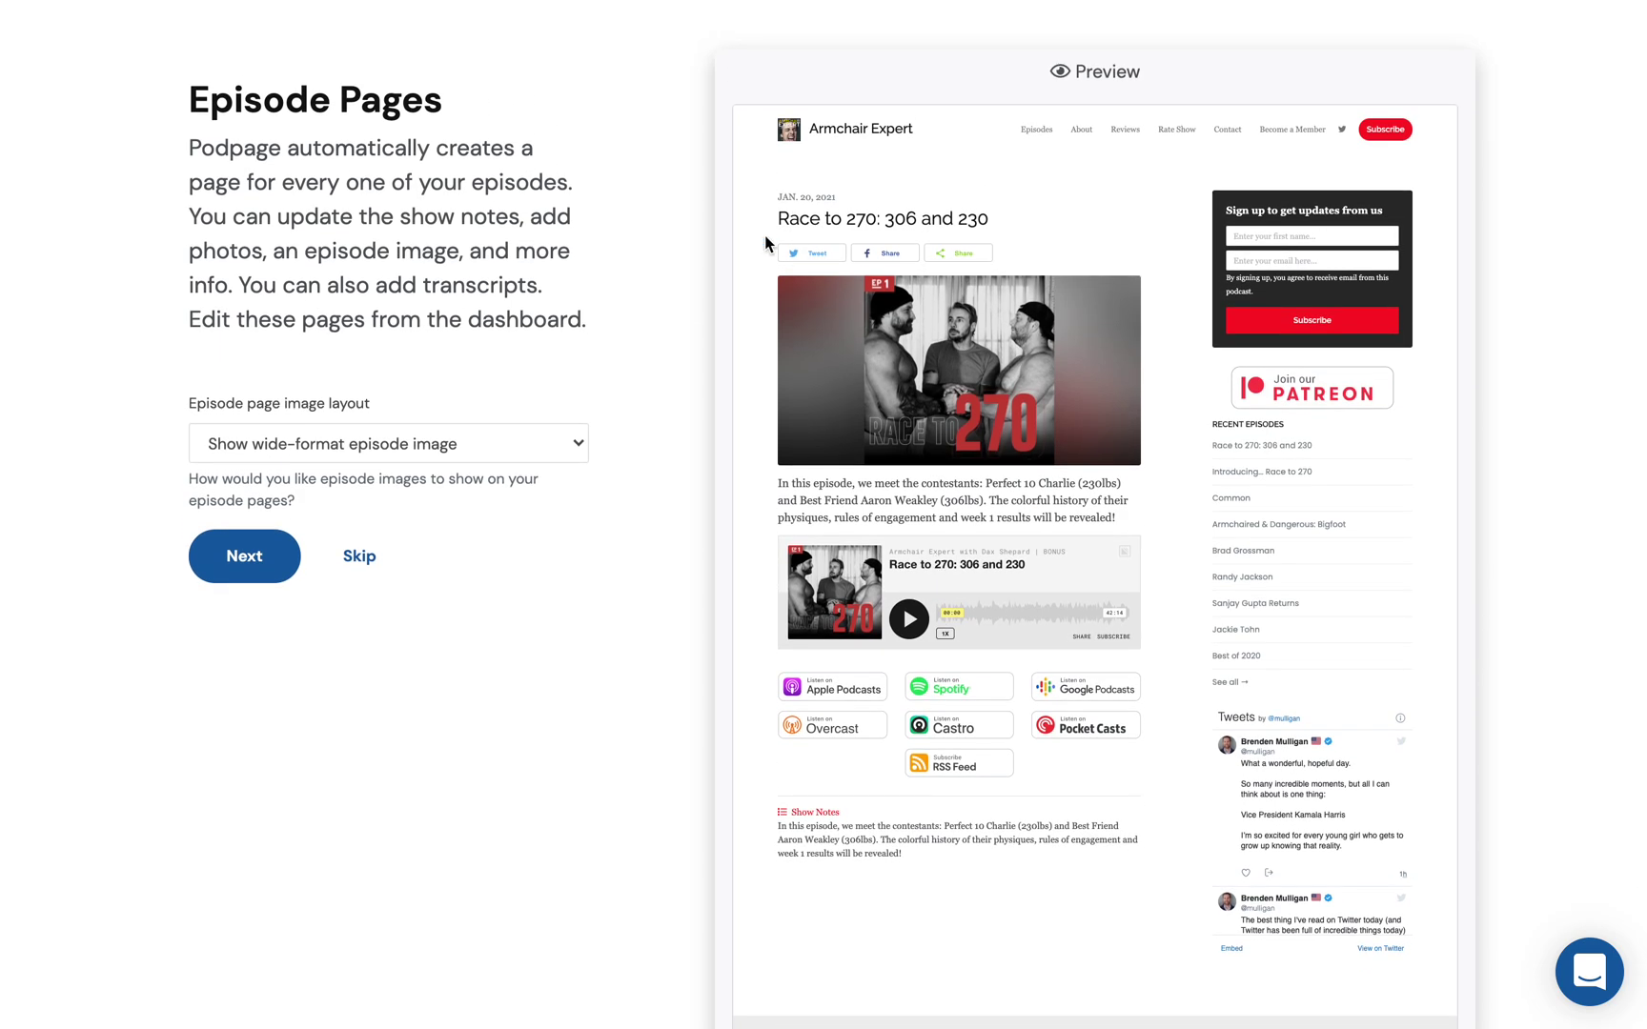
scroll(963, 460, down, 2)
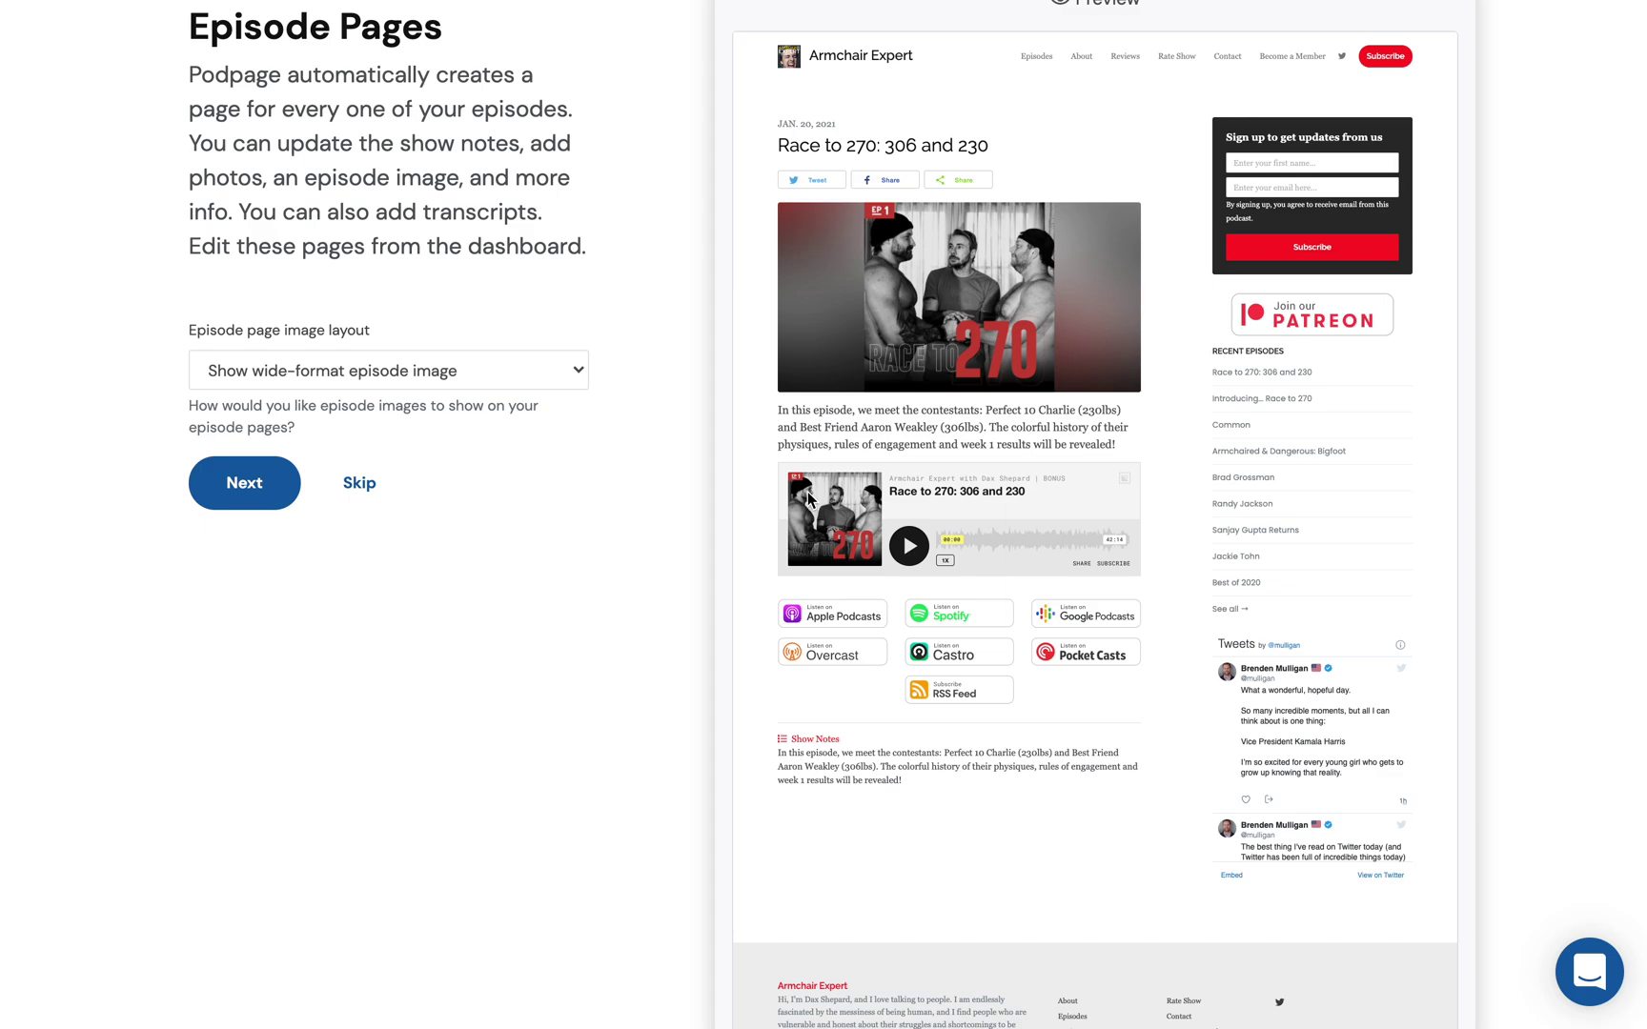
scroll(808, 495, up, 5)
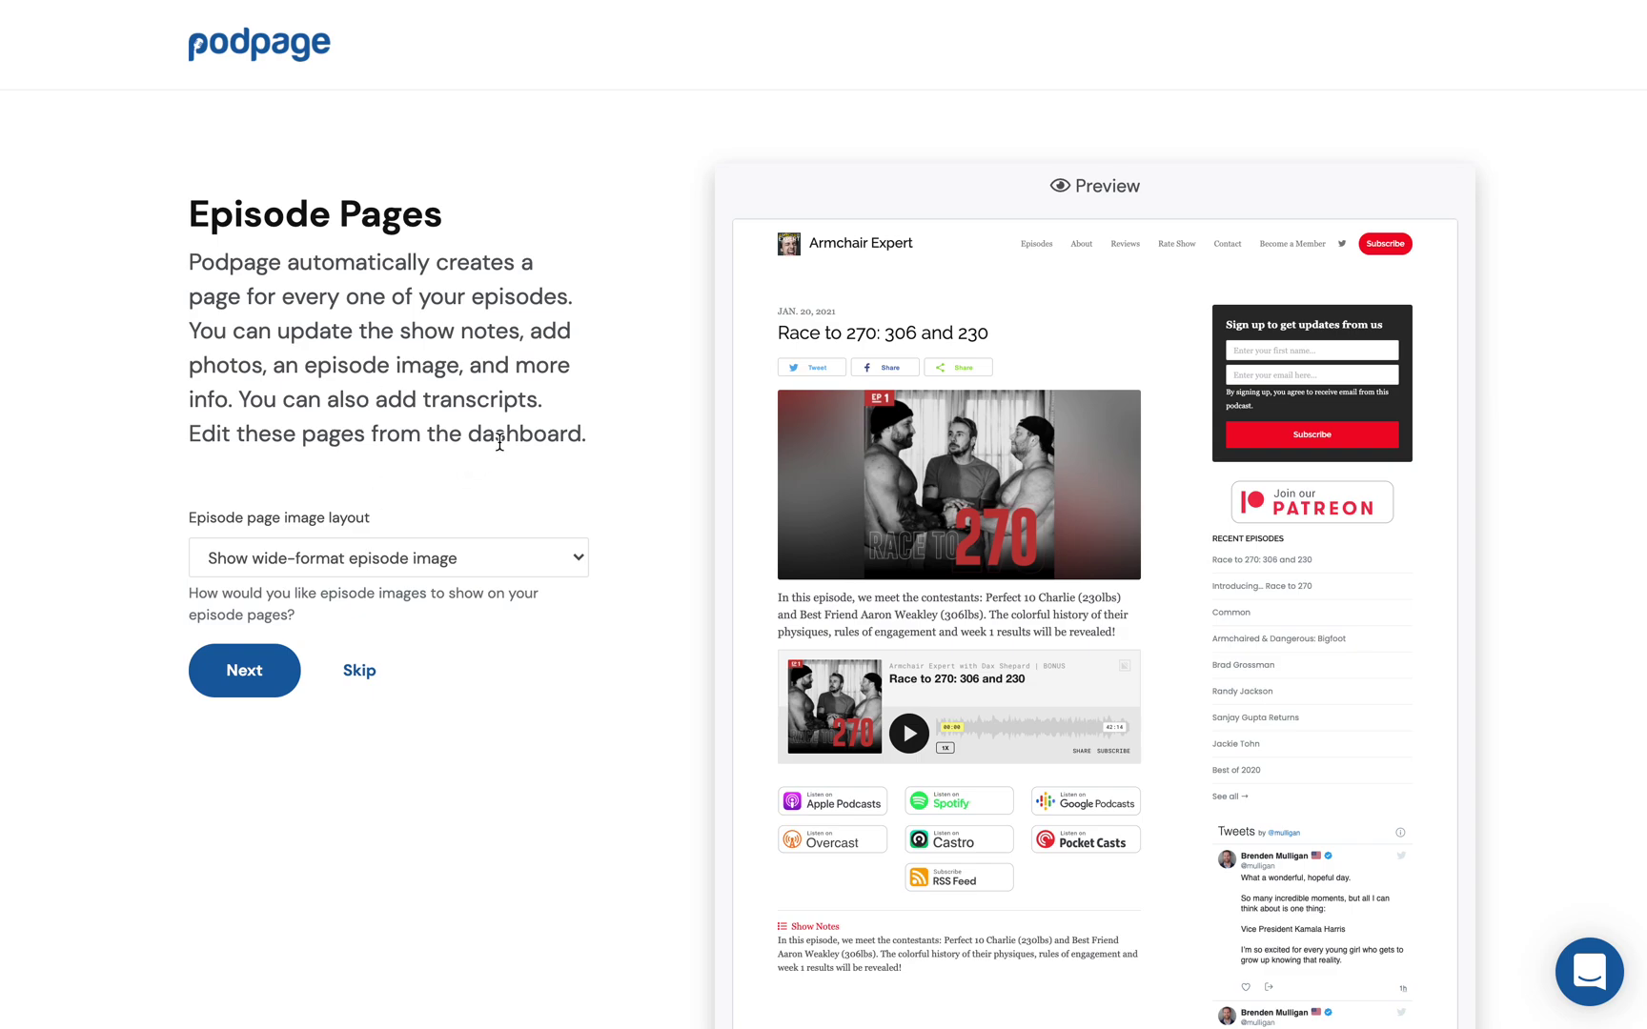
click(575, 556)
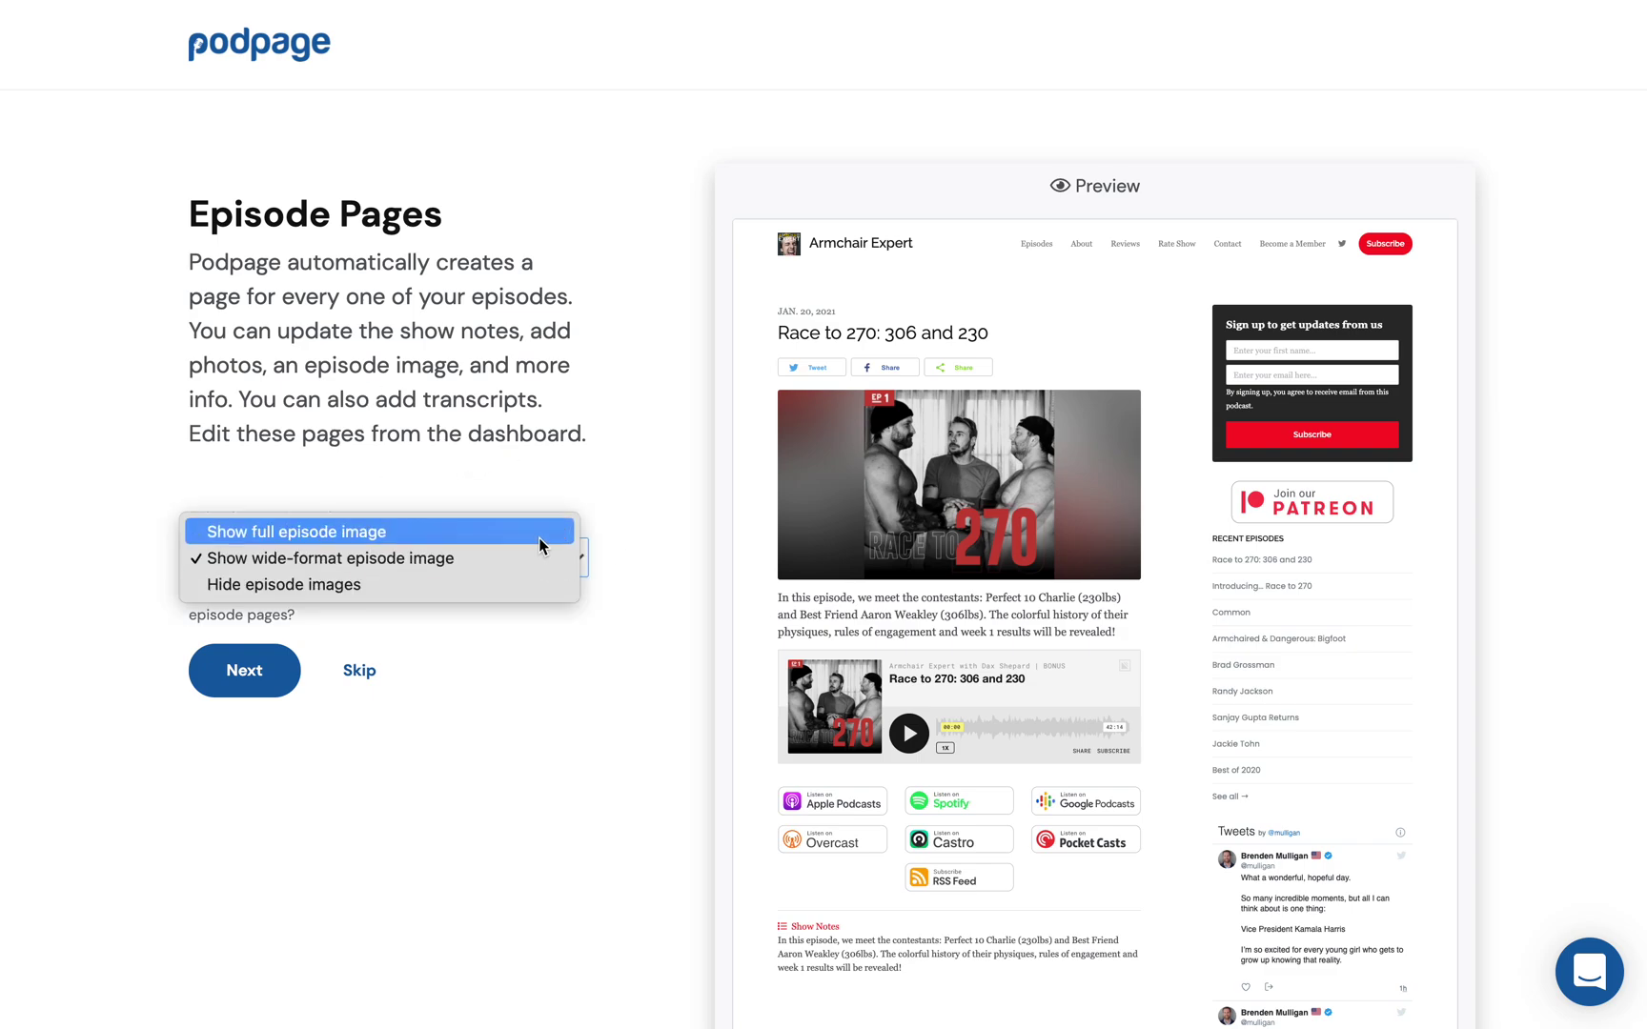
click(481, 532)
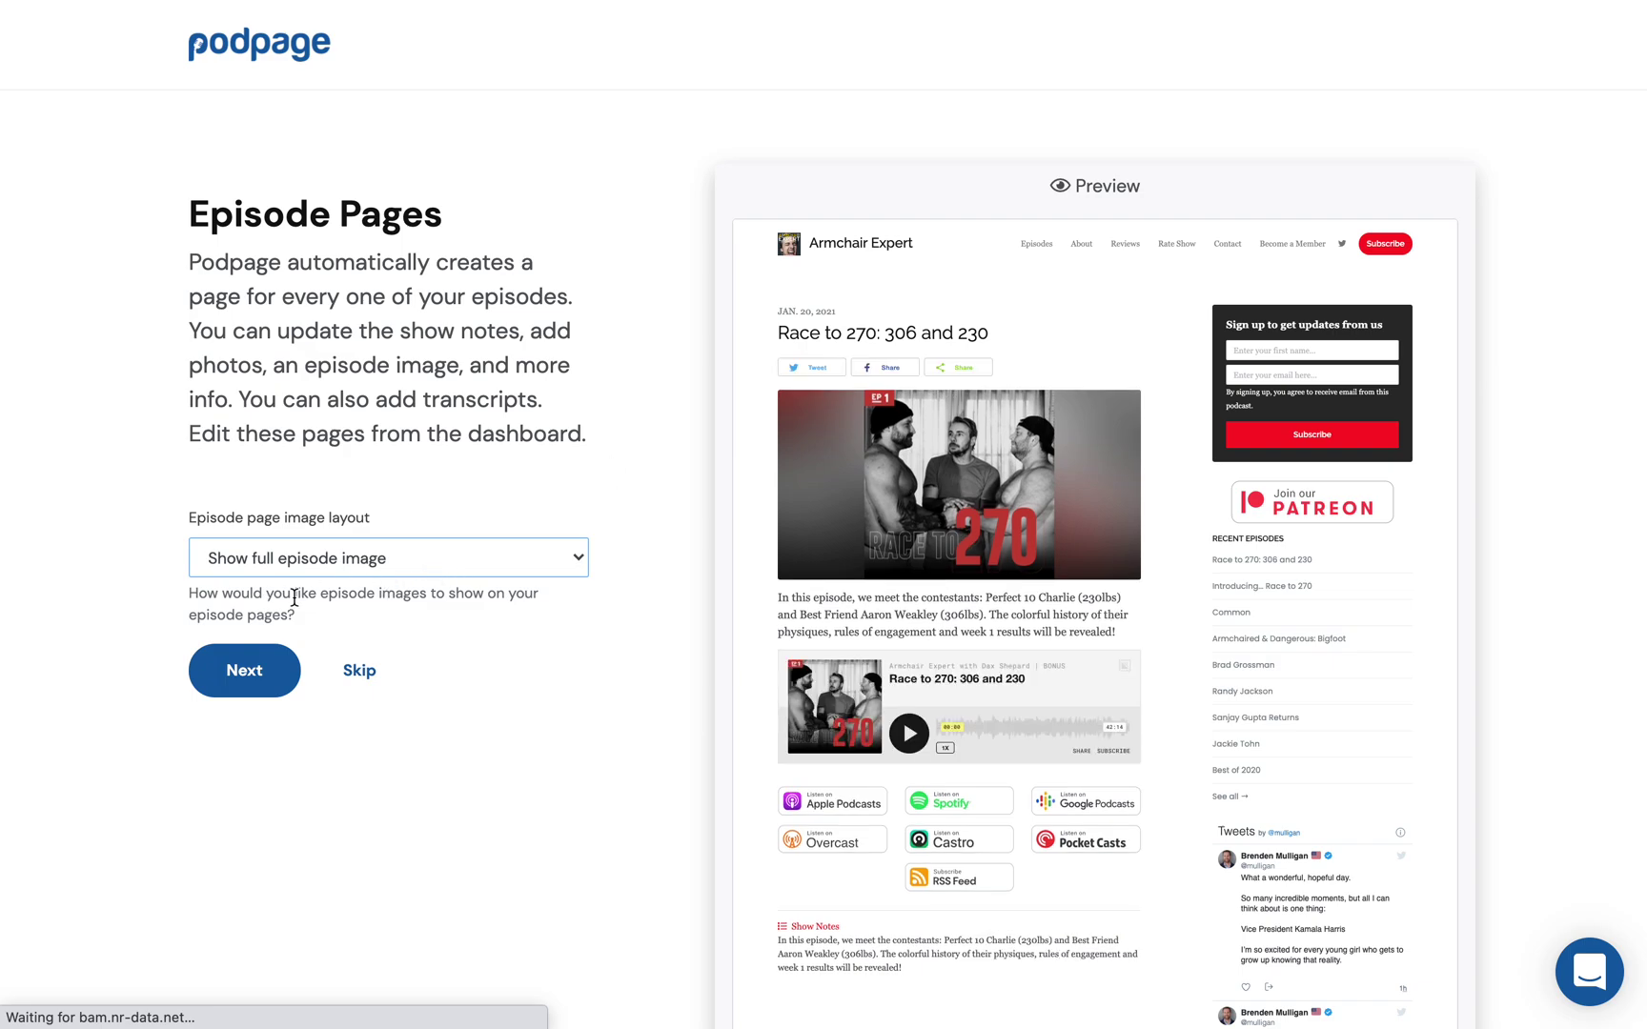
click(242, 673)
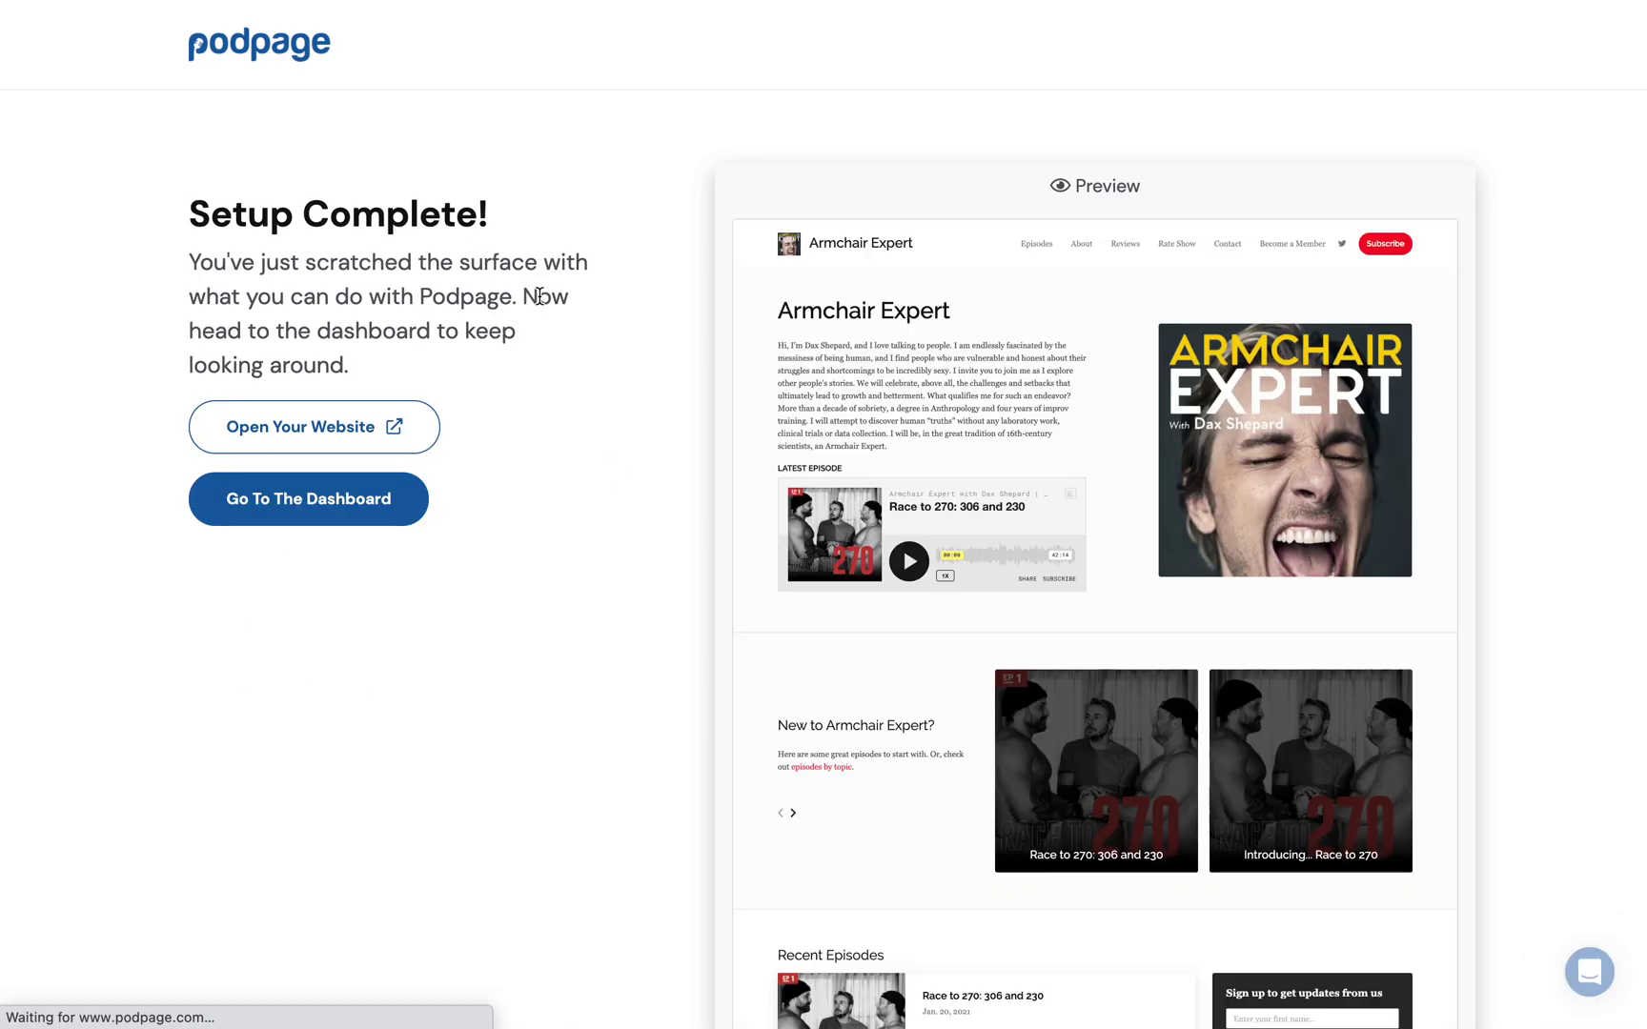
Step: Leave setup for the live Armchair Expert site, browse its homepage, then go to Episodes
click(421, 477)
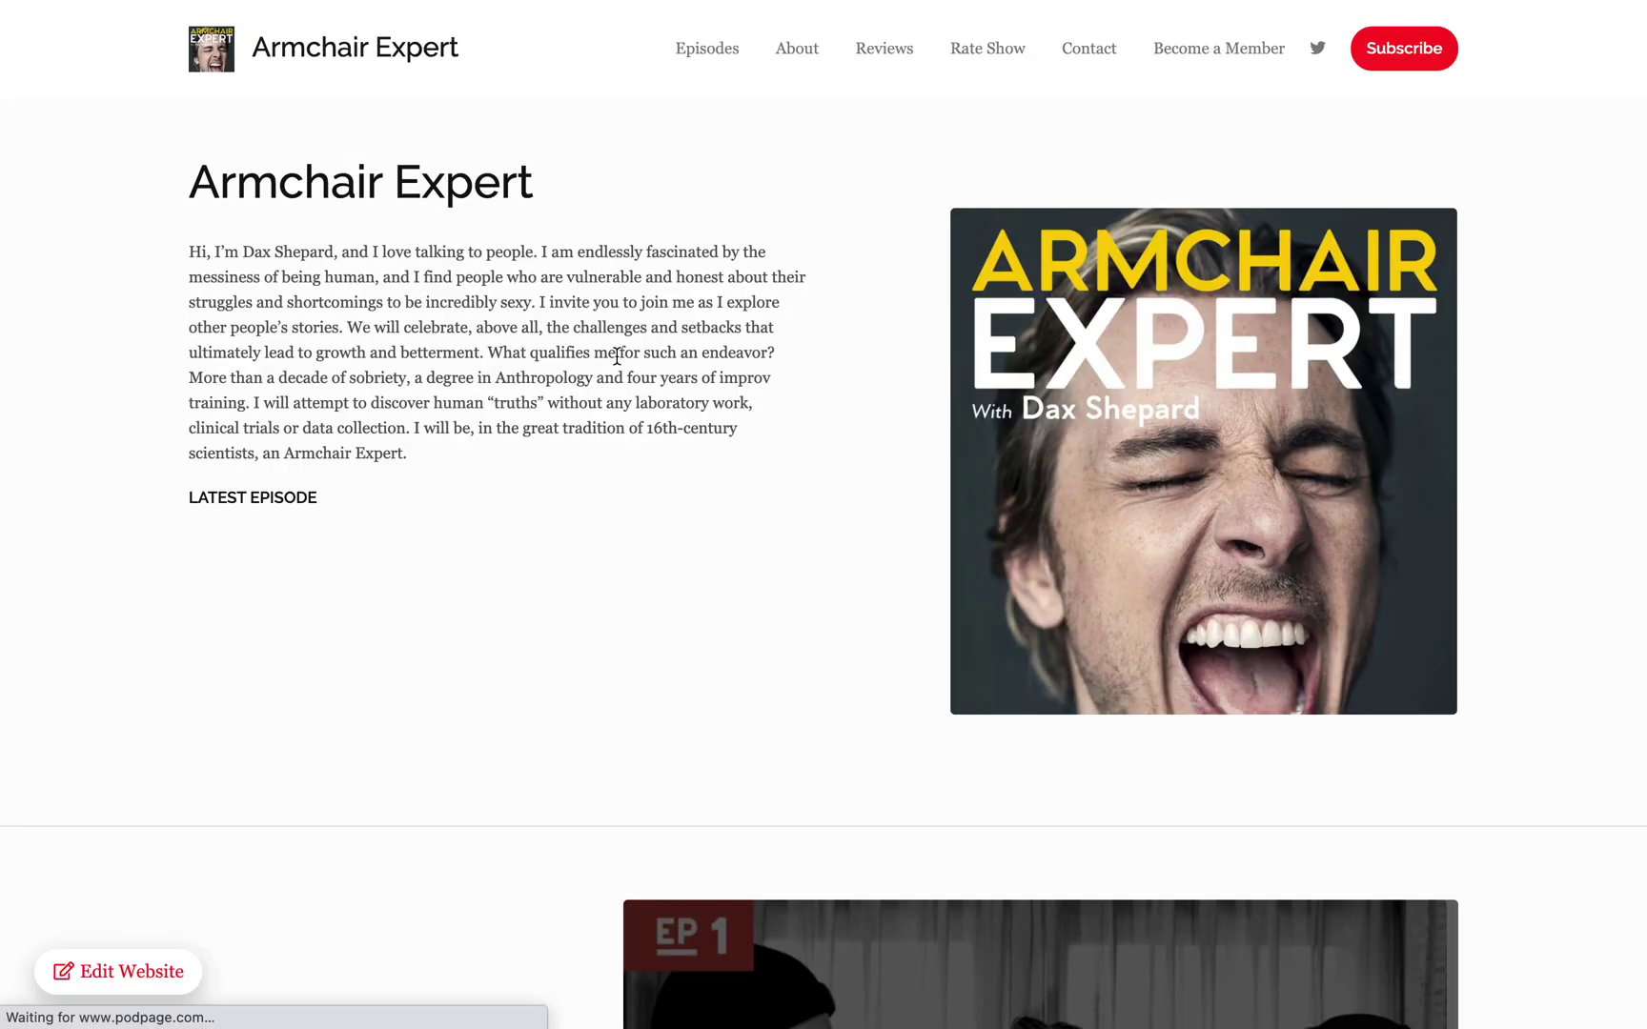
scroll(700, 408, down, 15)
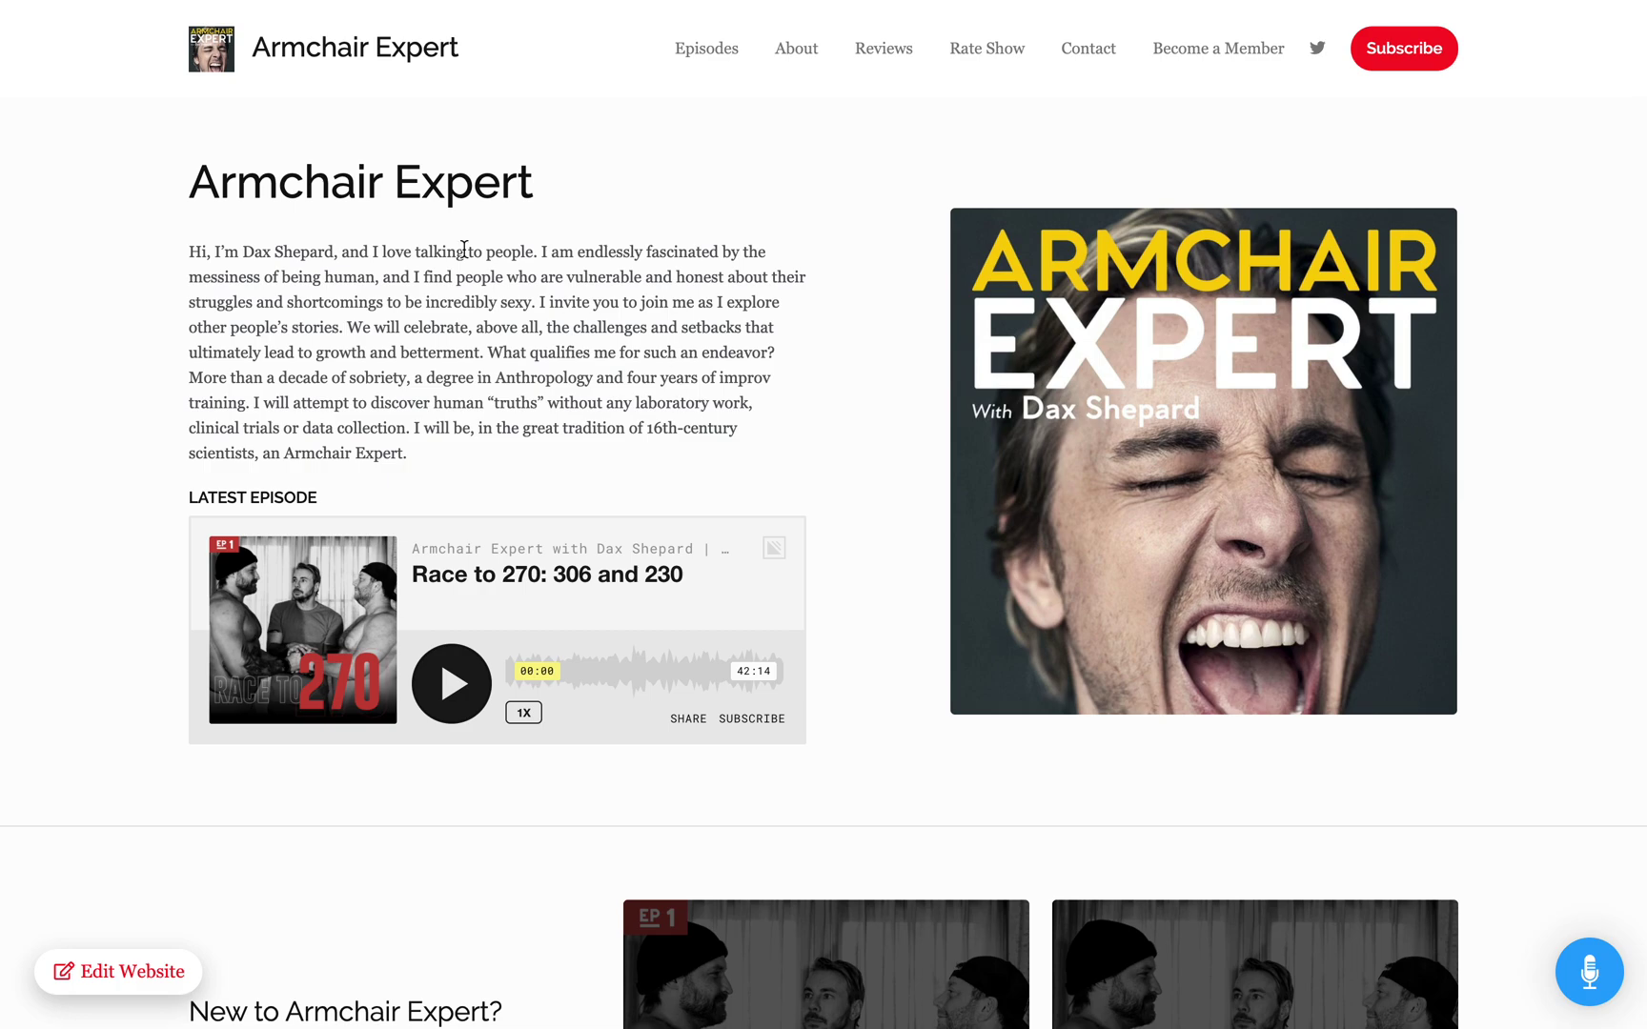
scroll(489, 354, down, 1)
scroll(534, 357, up, 1)
scroll(539, 365, down, 15)
scroll(405, 636, up, 15)
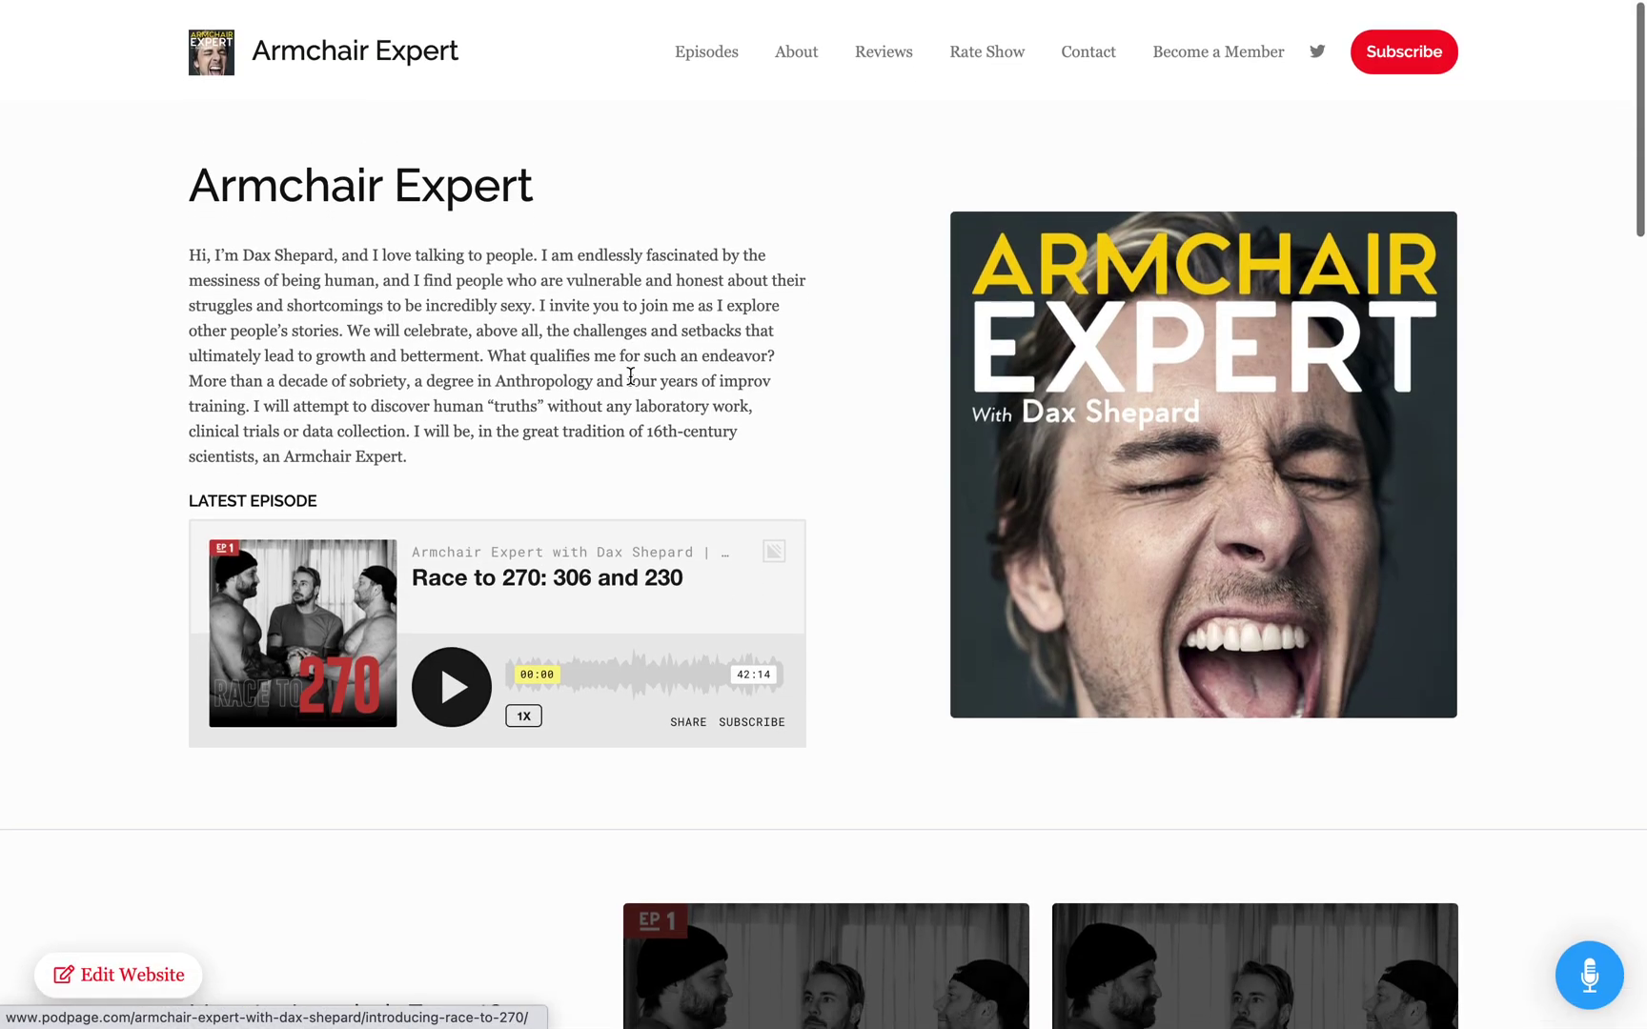
click(706, 51)
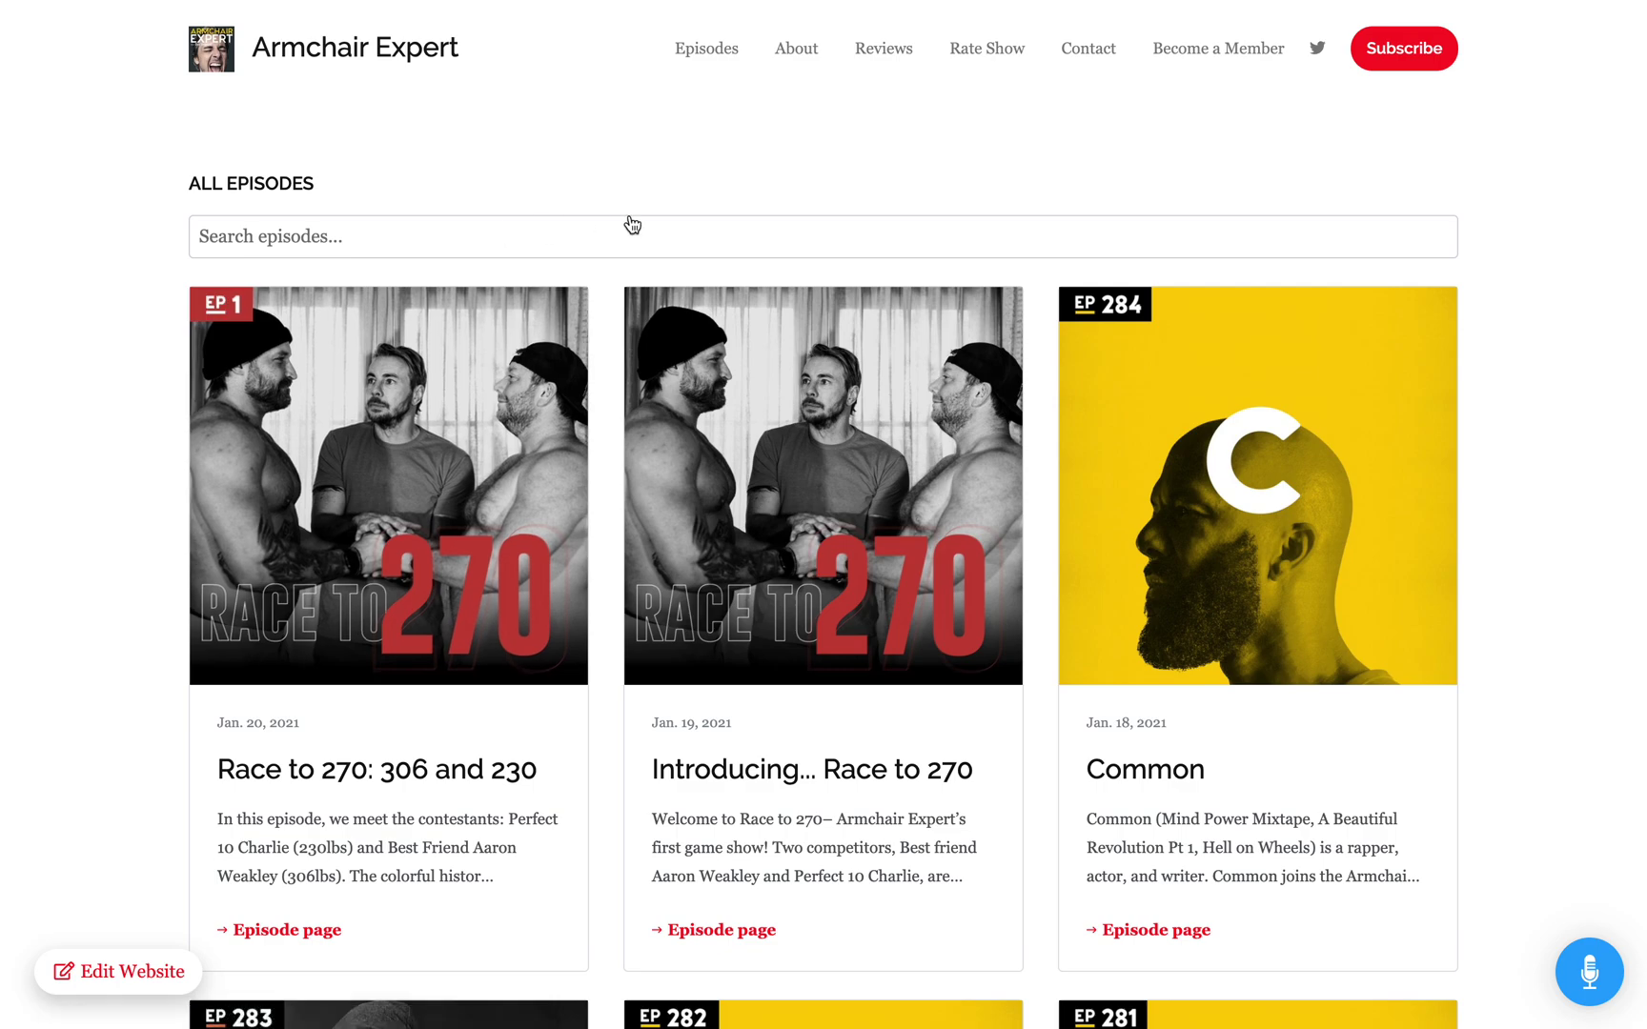
Step: Search the episodes for 'com' and open the Common episode page (EP 284)
click(614, 245)
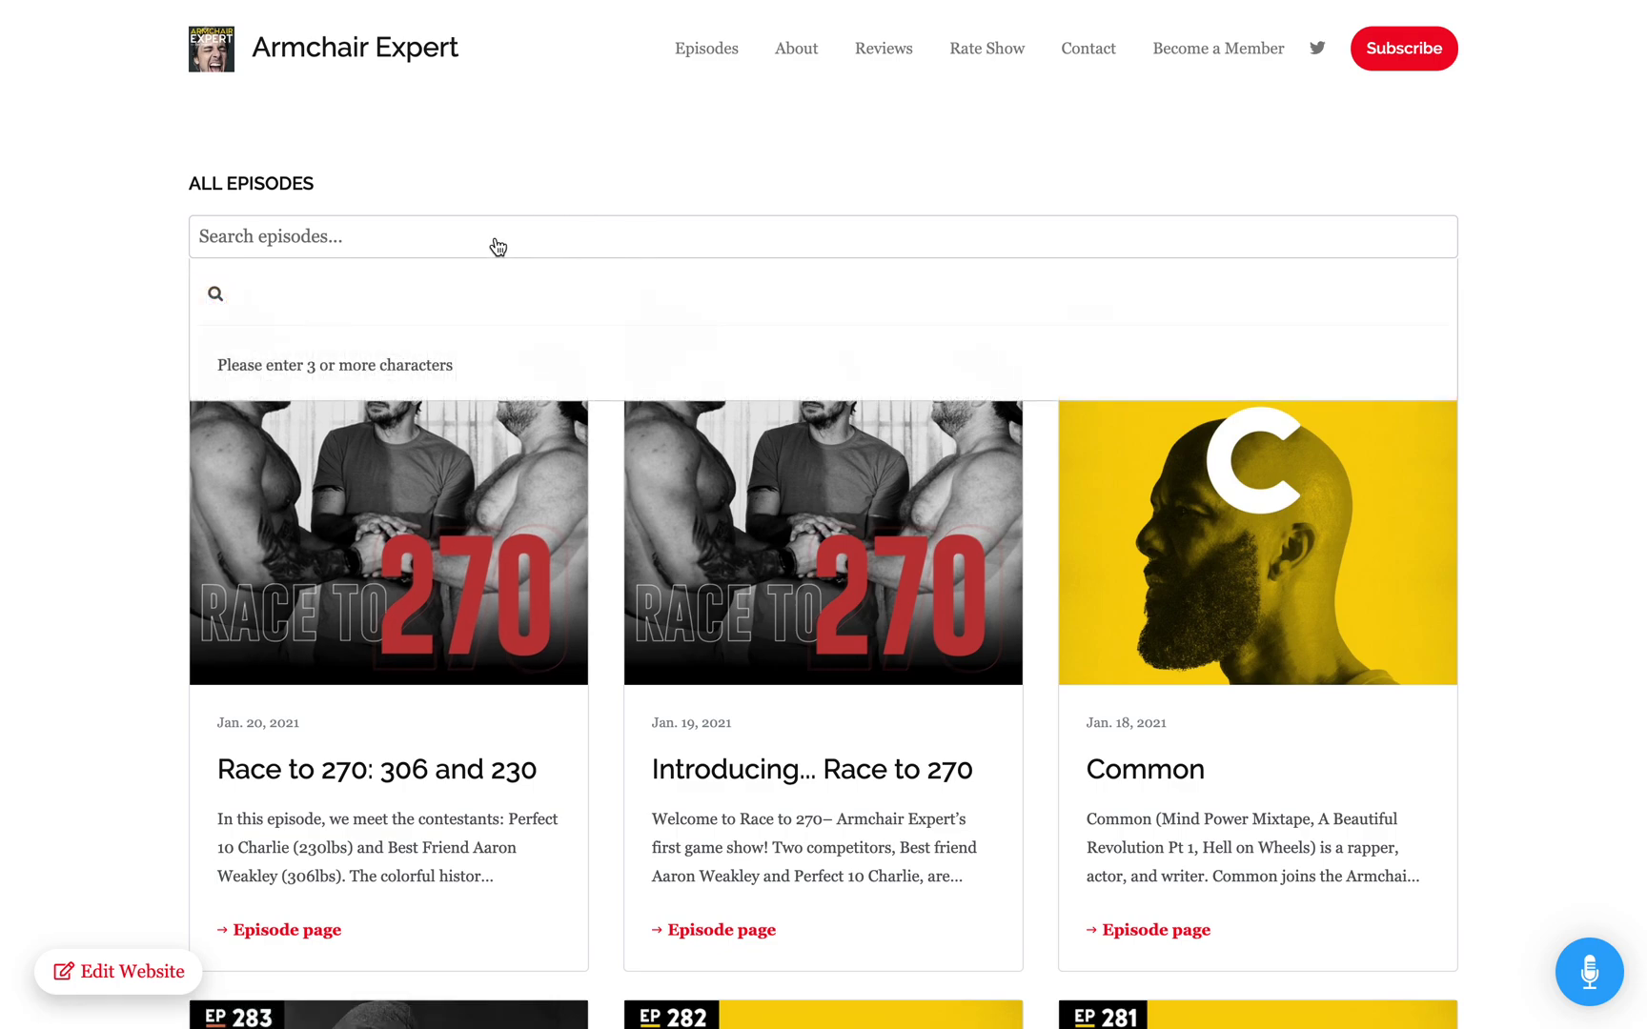
text(common)
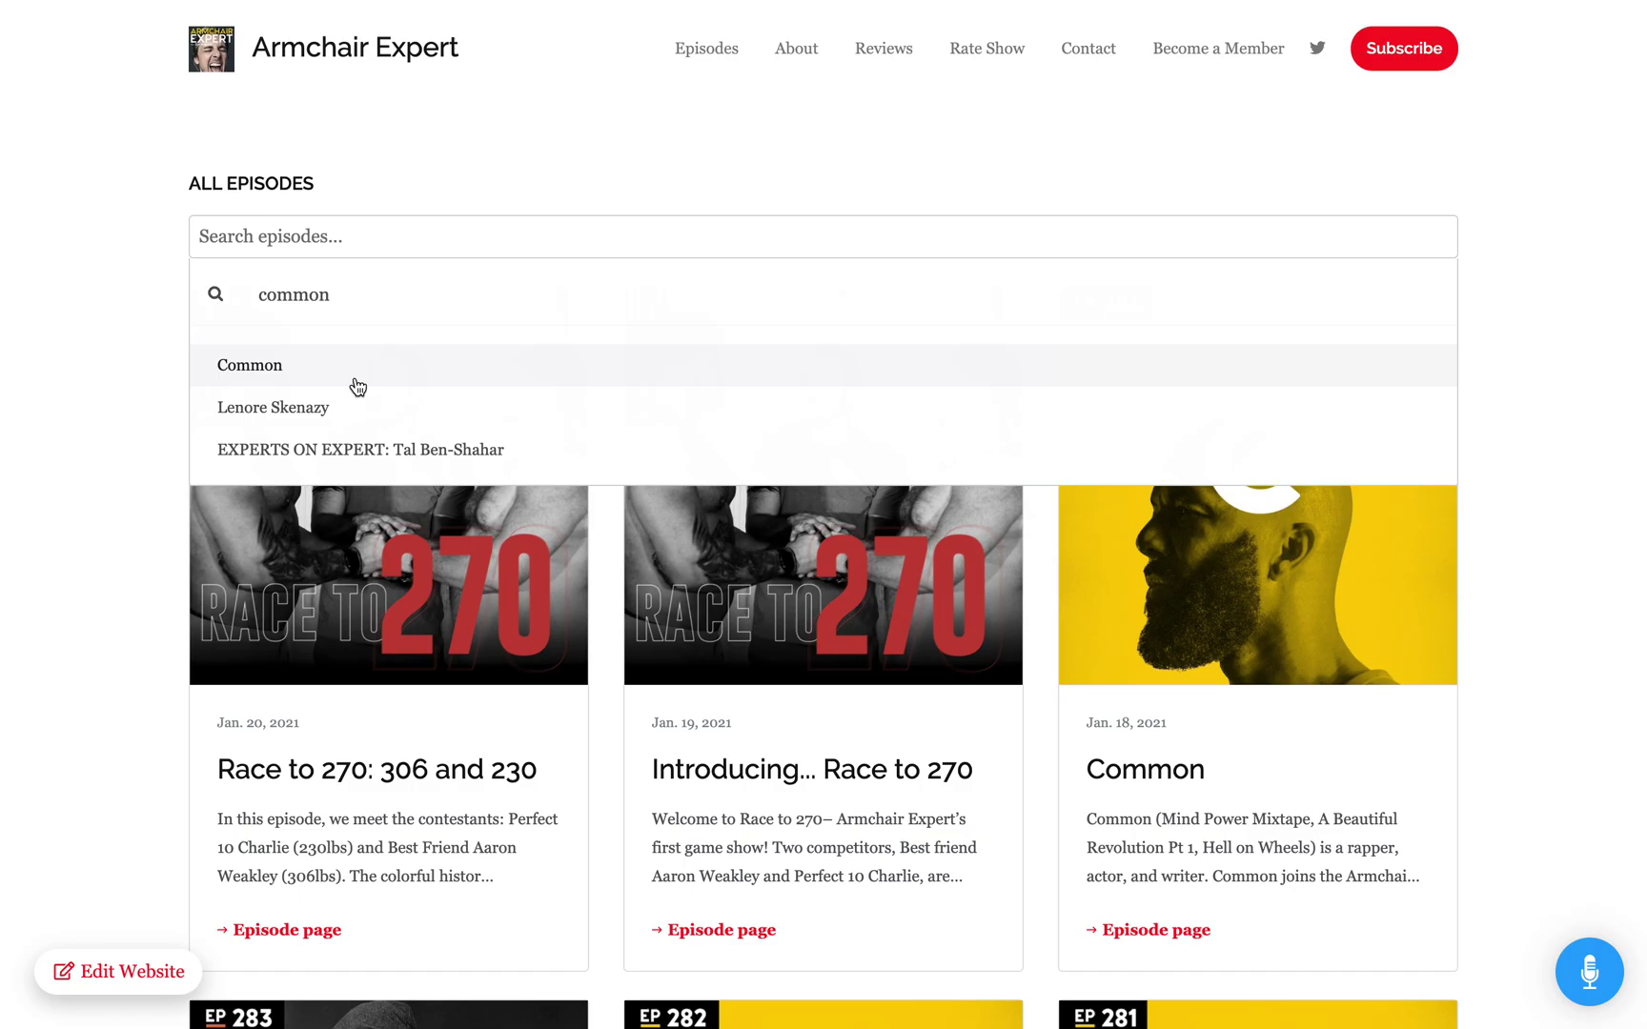
click(358, 381)
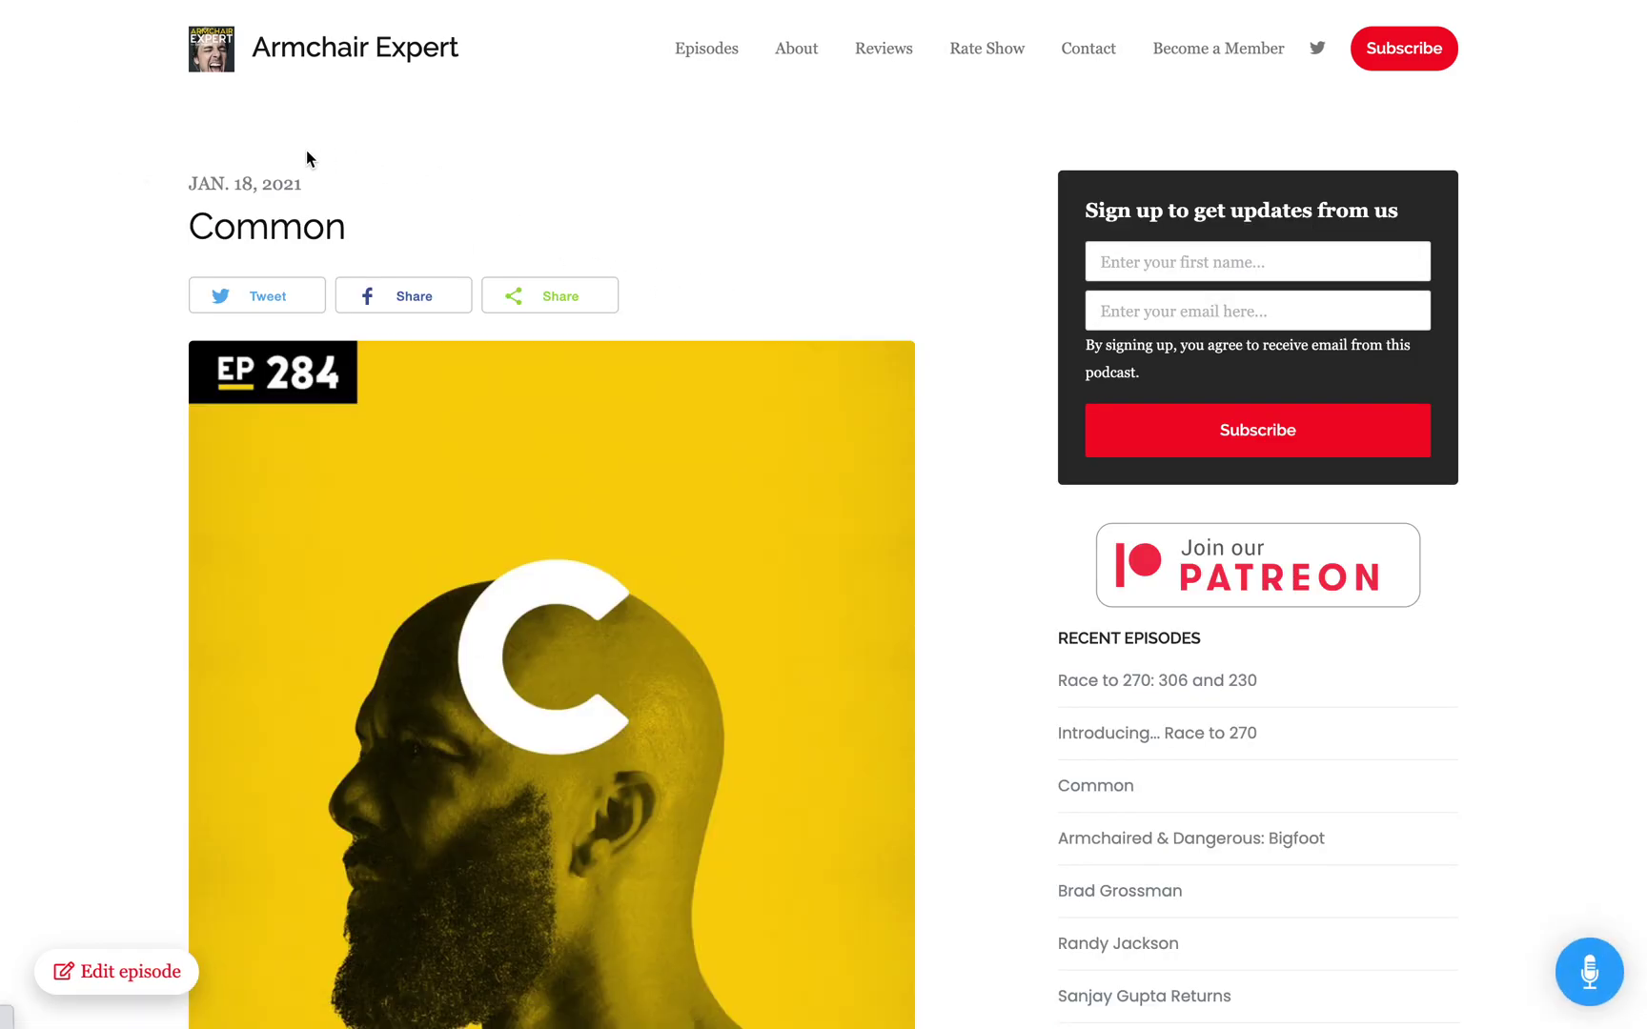
Step: Return to the full Episodes grid and scroll through it
click(706, 48)
scroll(959, 515, down, 3)
scroll(959, 515, down, 15)
scroll(959, 514, up, 20)
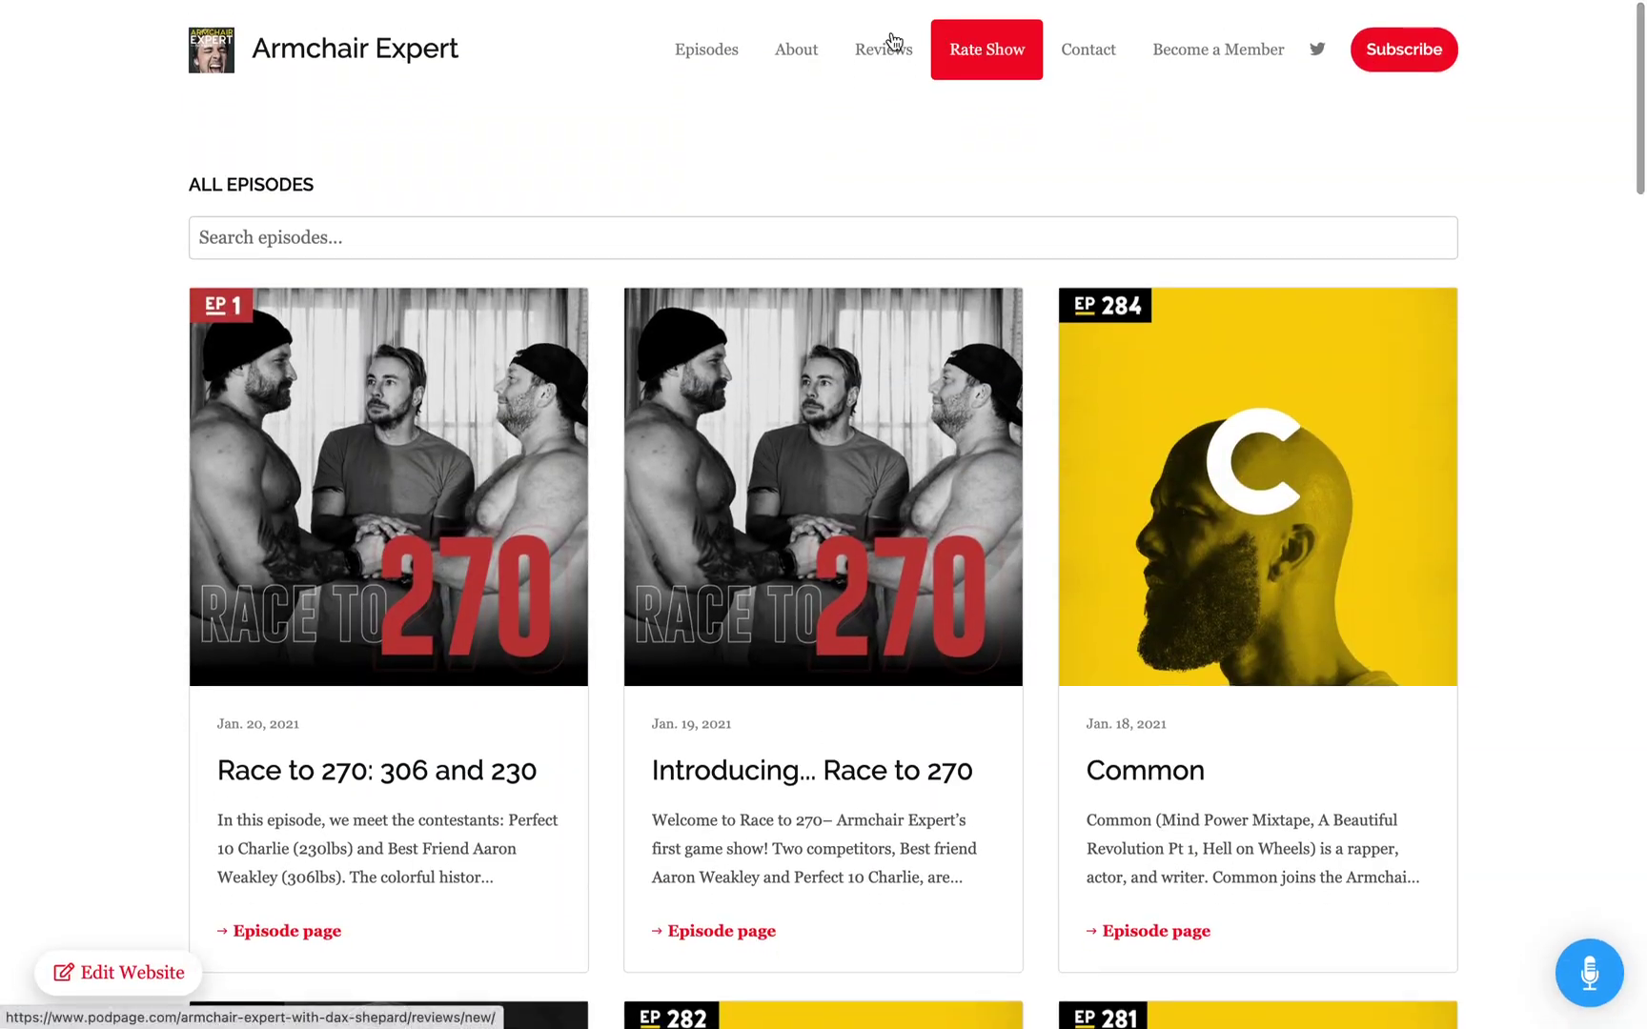
click(796, 48)
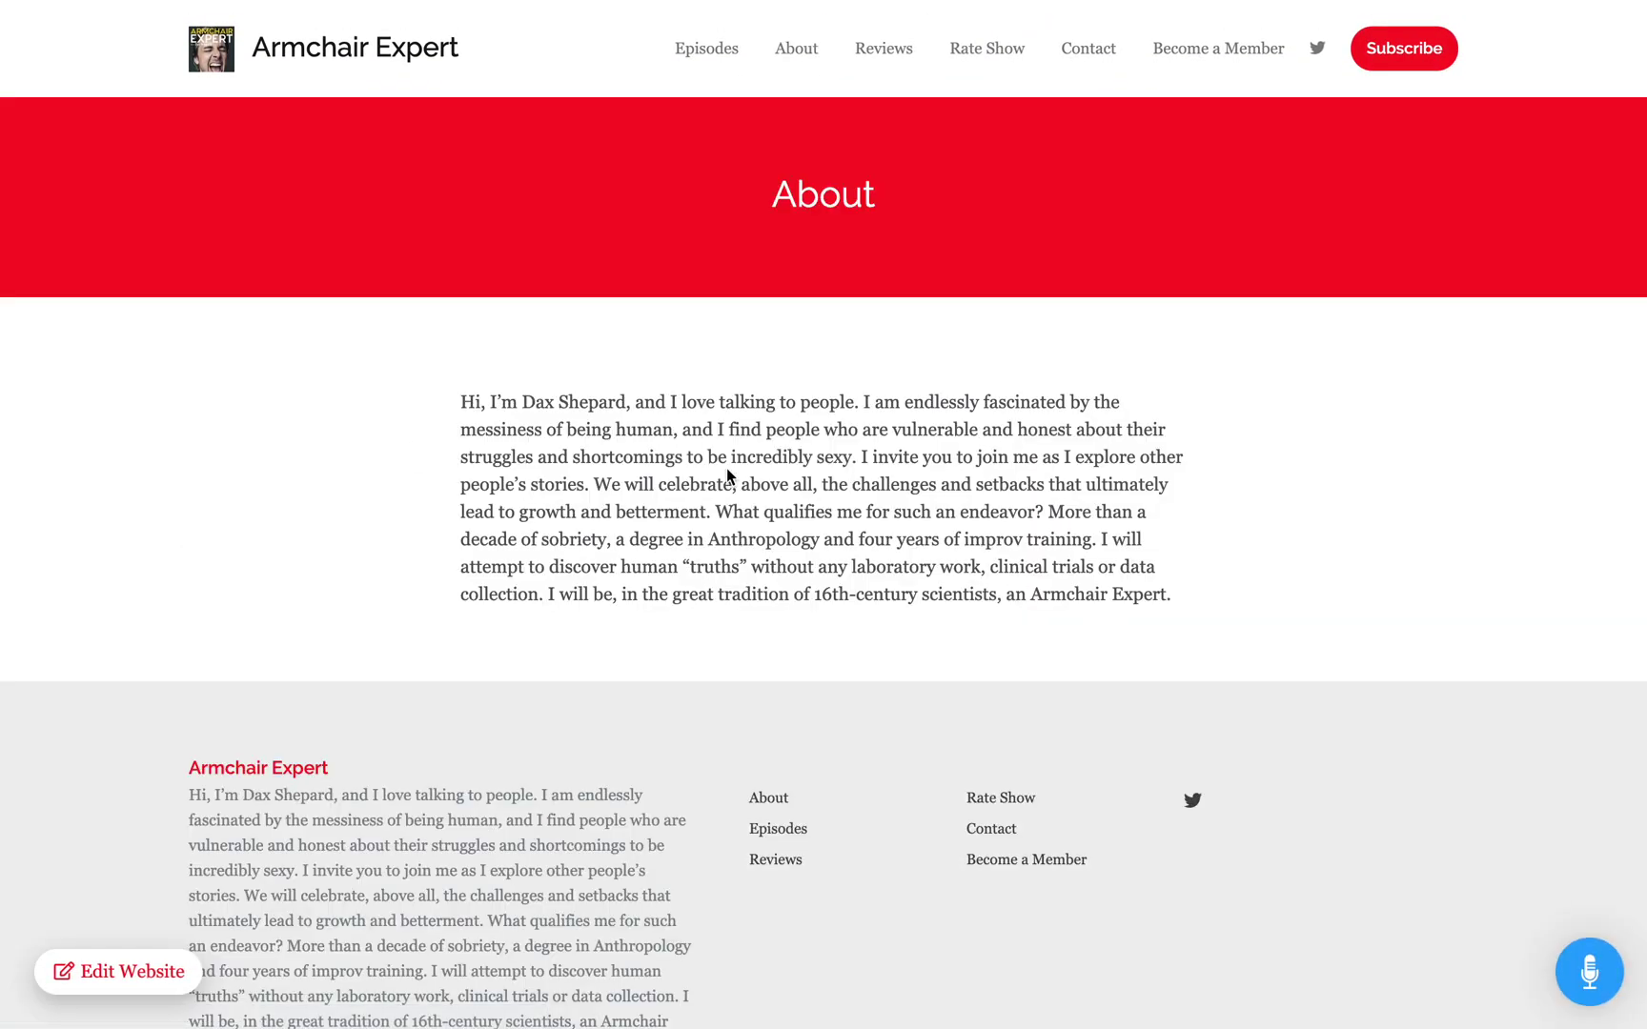
click(885, 57)
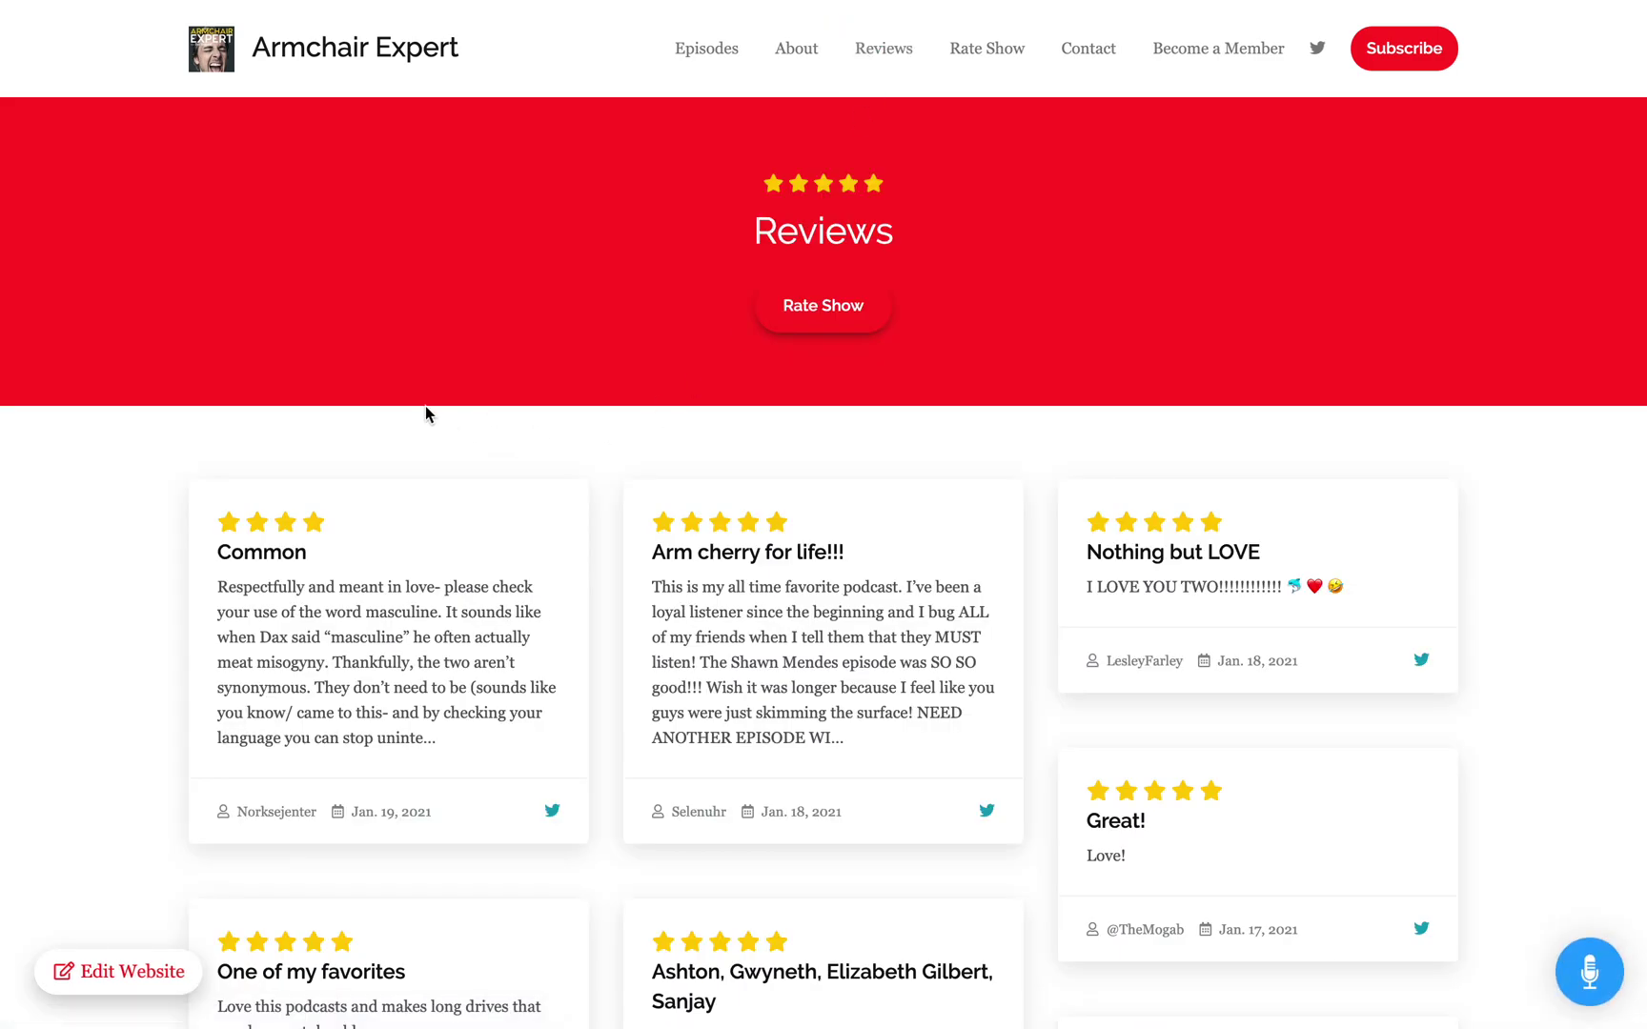
scroll(497, 676, down, 5)
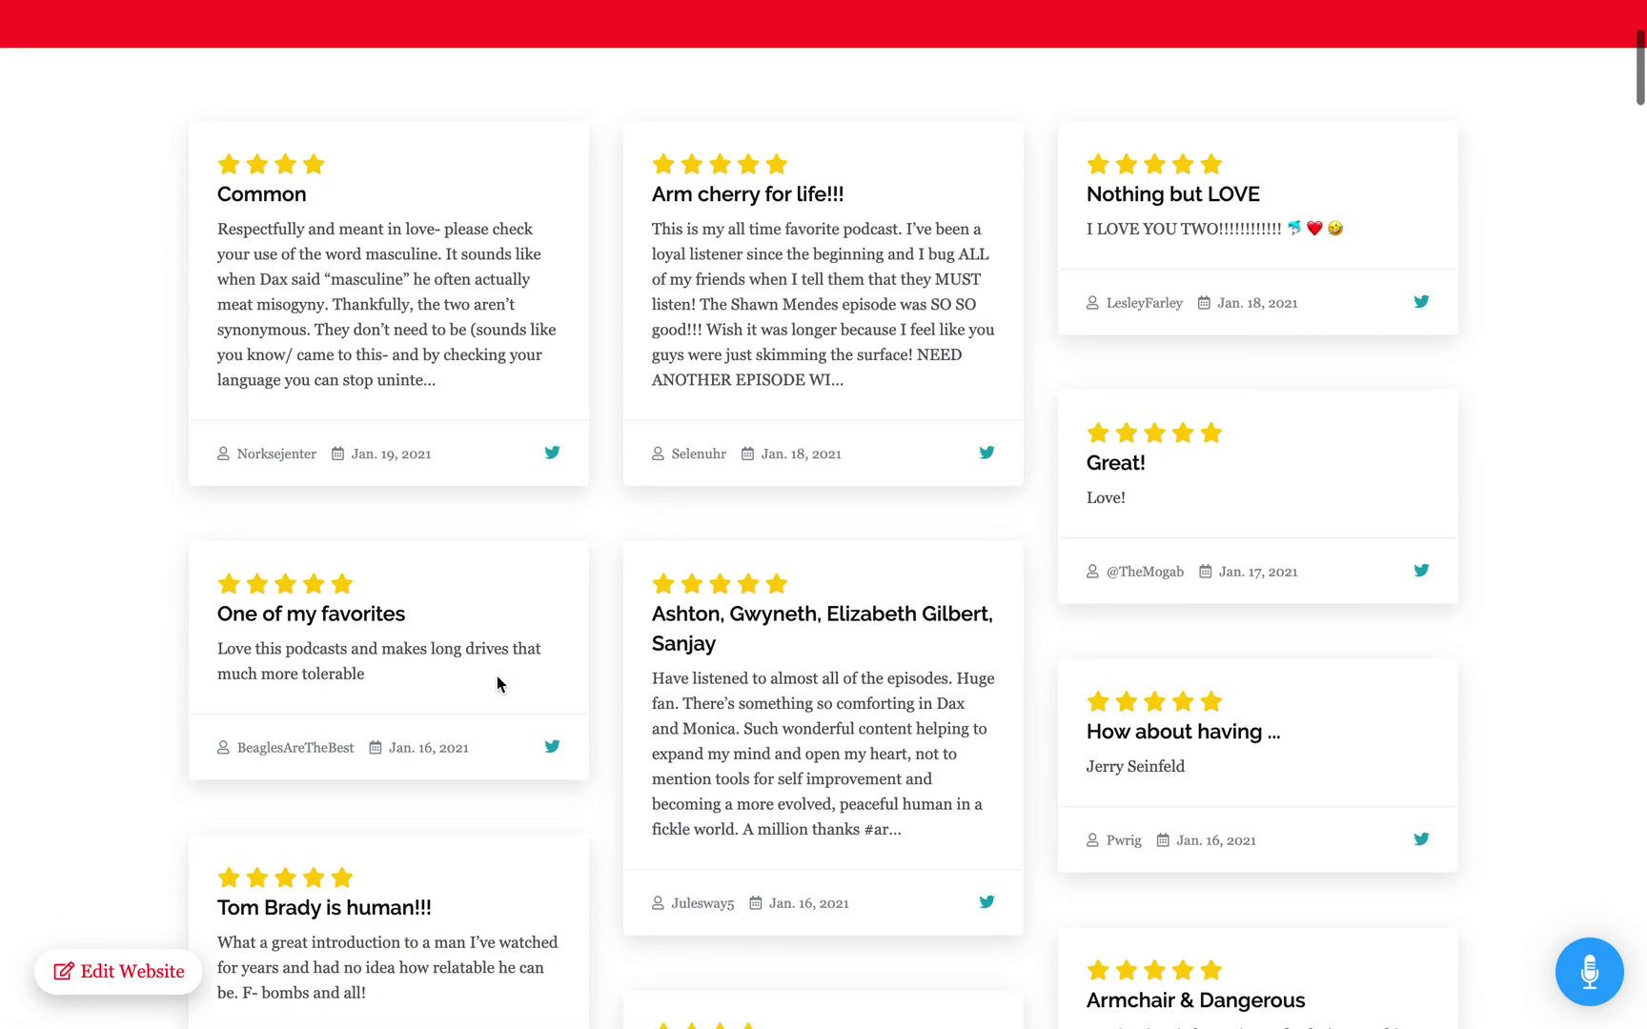
scroll(497, 675, down, 5)
scroll(496, 676, down, 20)
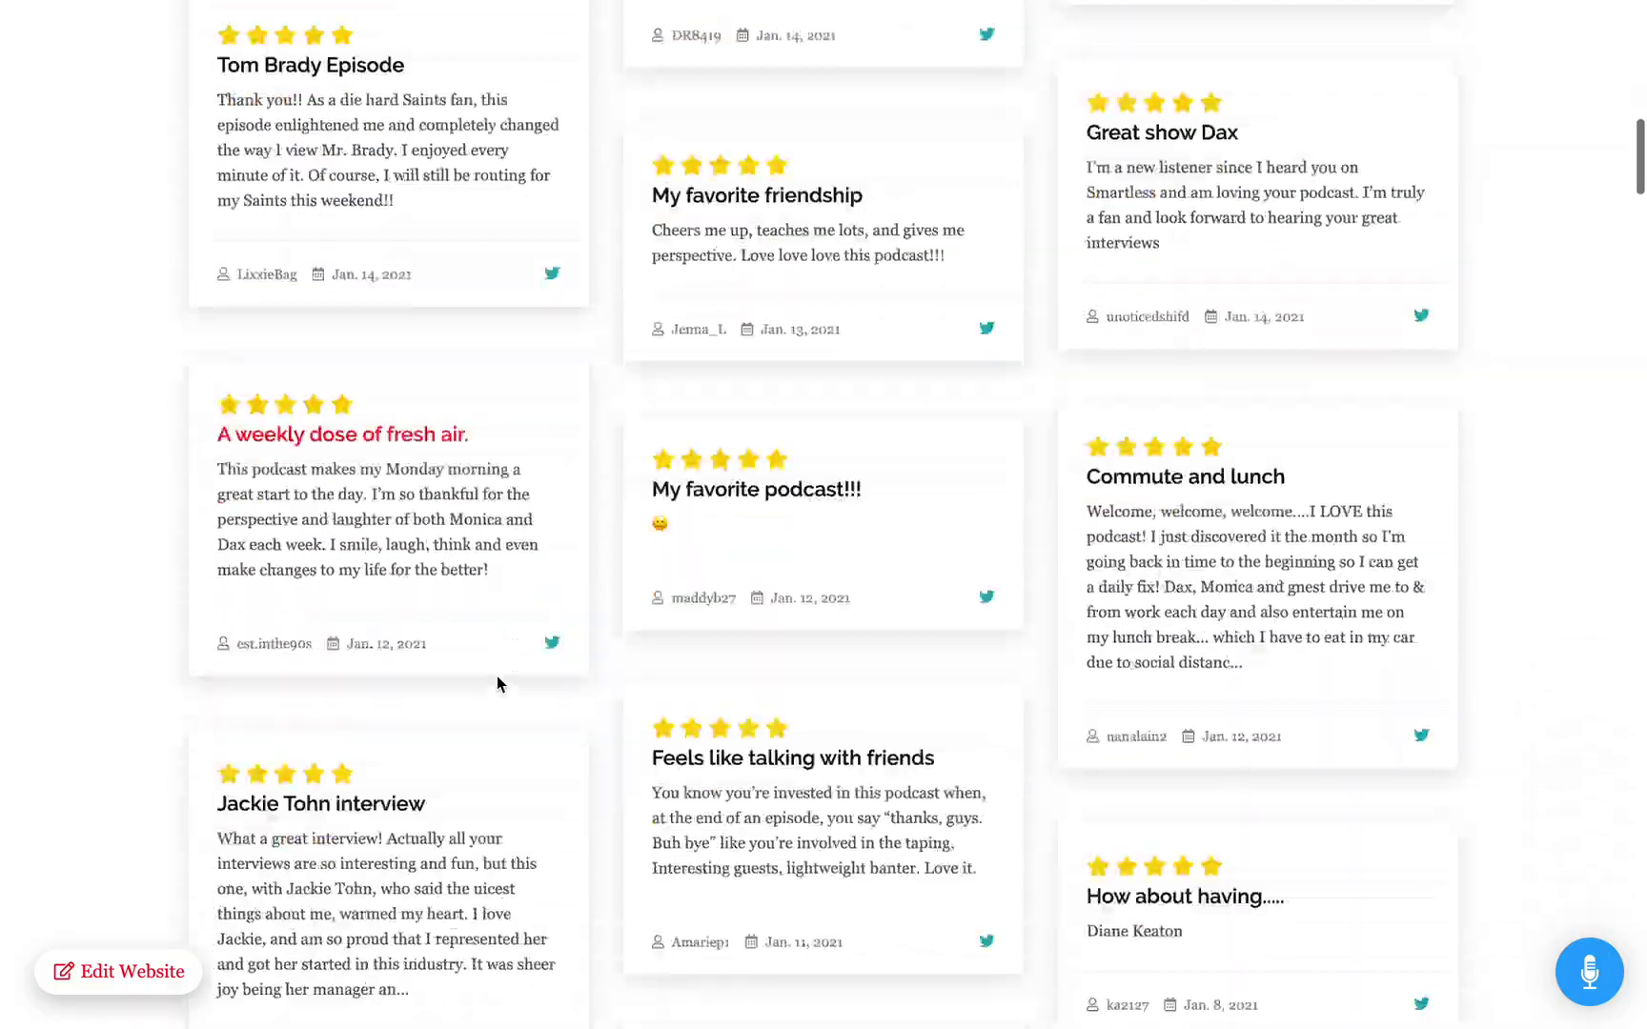
scroll(496, 676, down, 20)
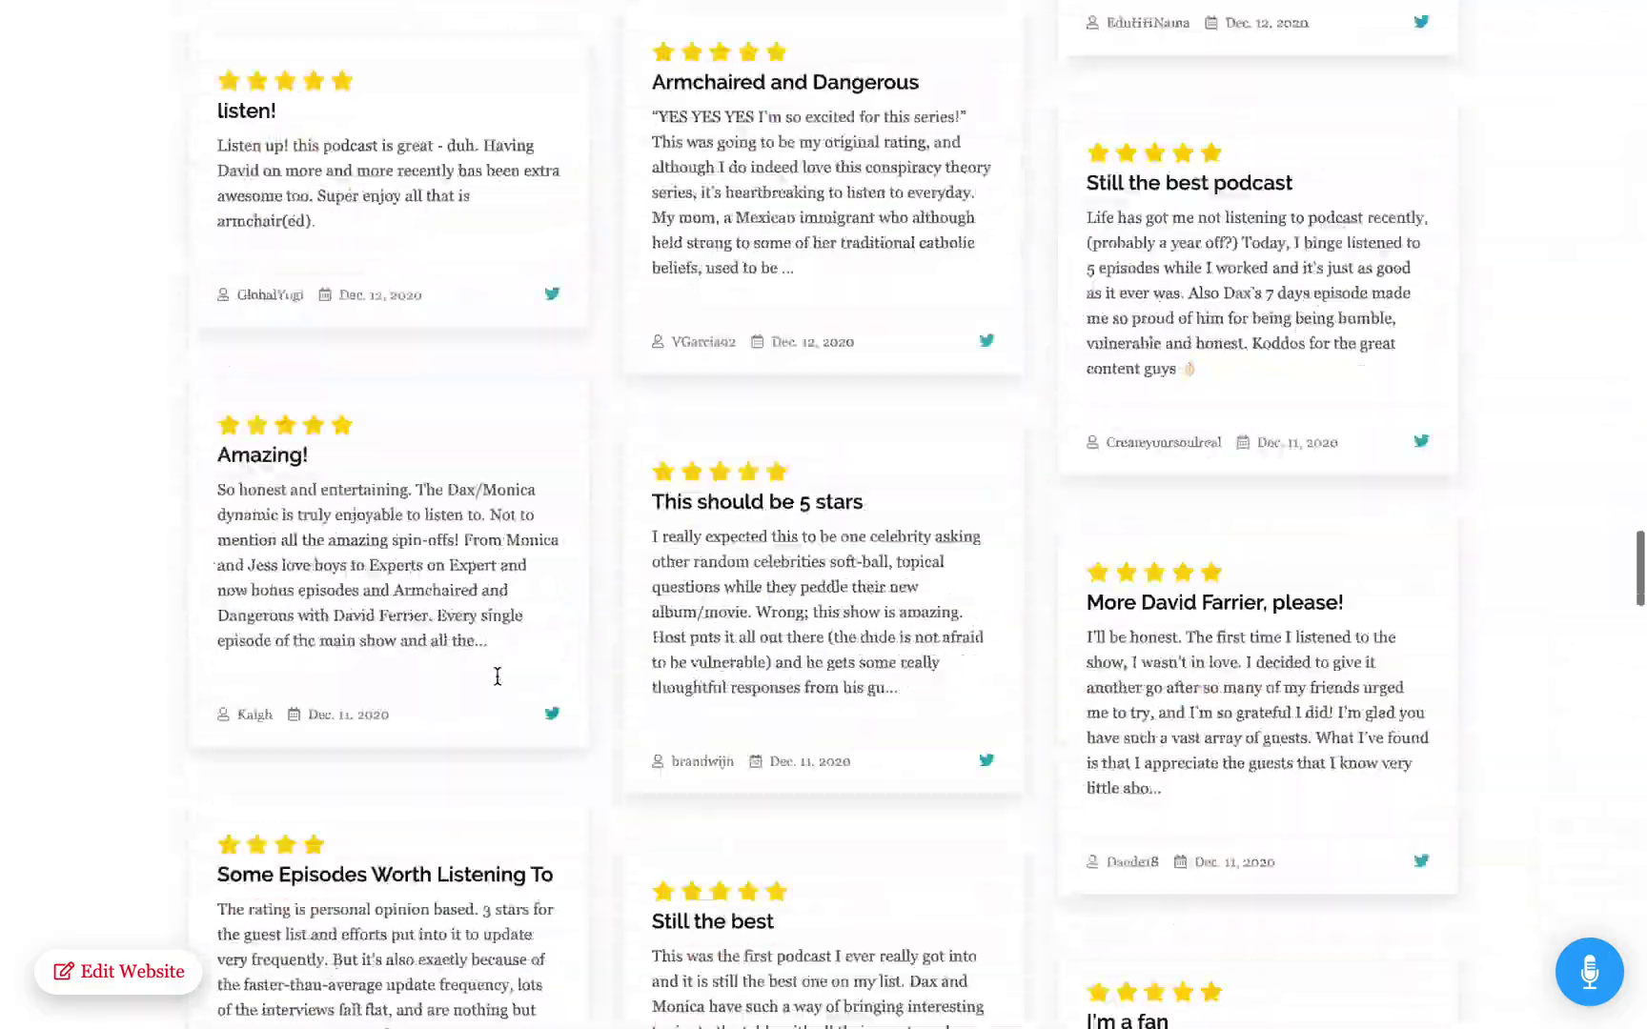
scroll(496, 683, up, 20)
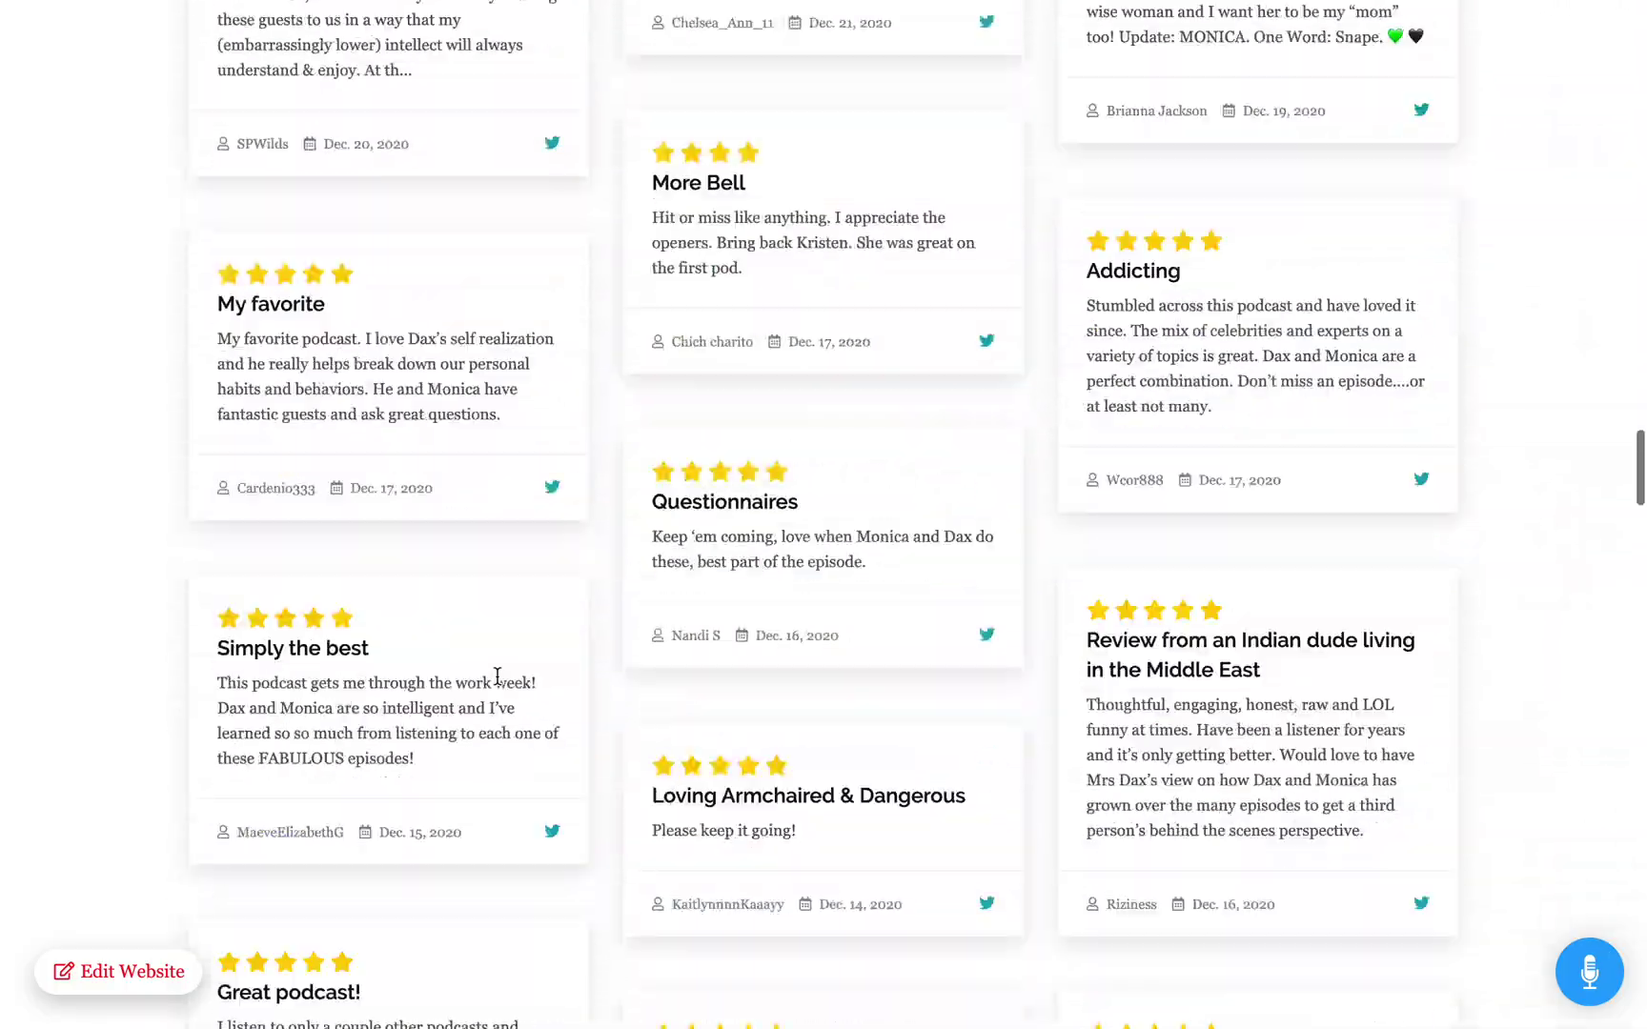
scroll(914, 850, up, 3)
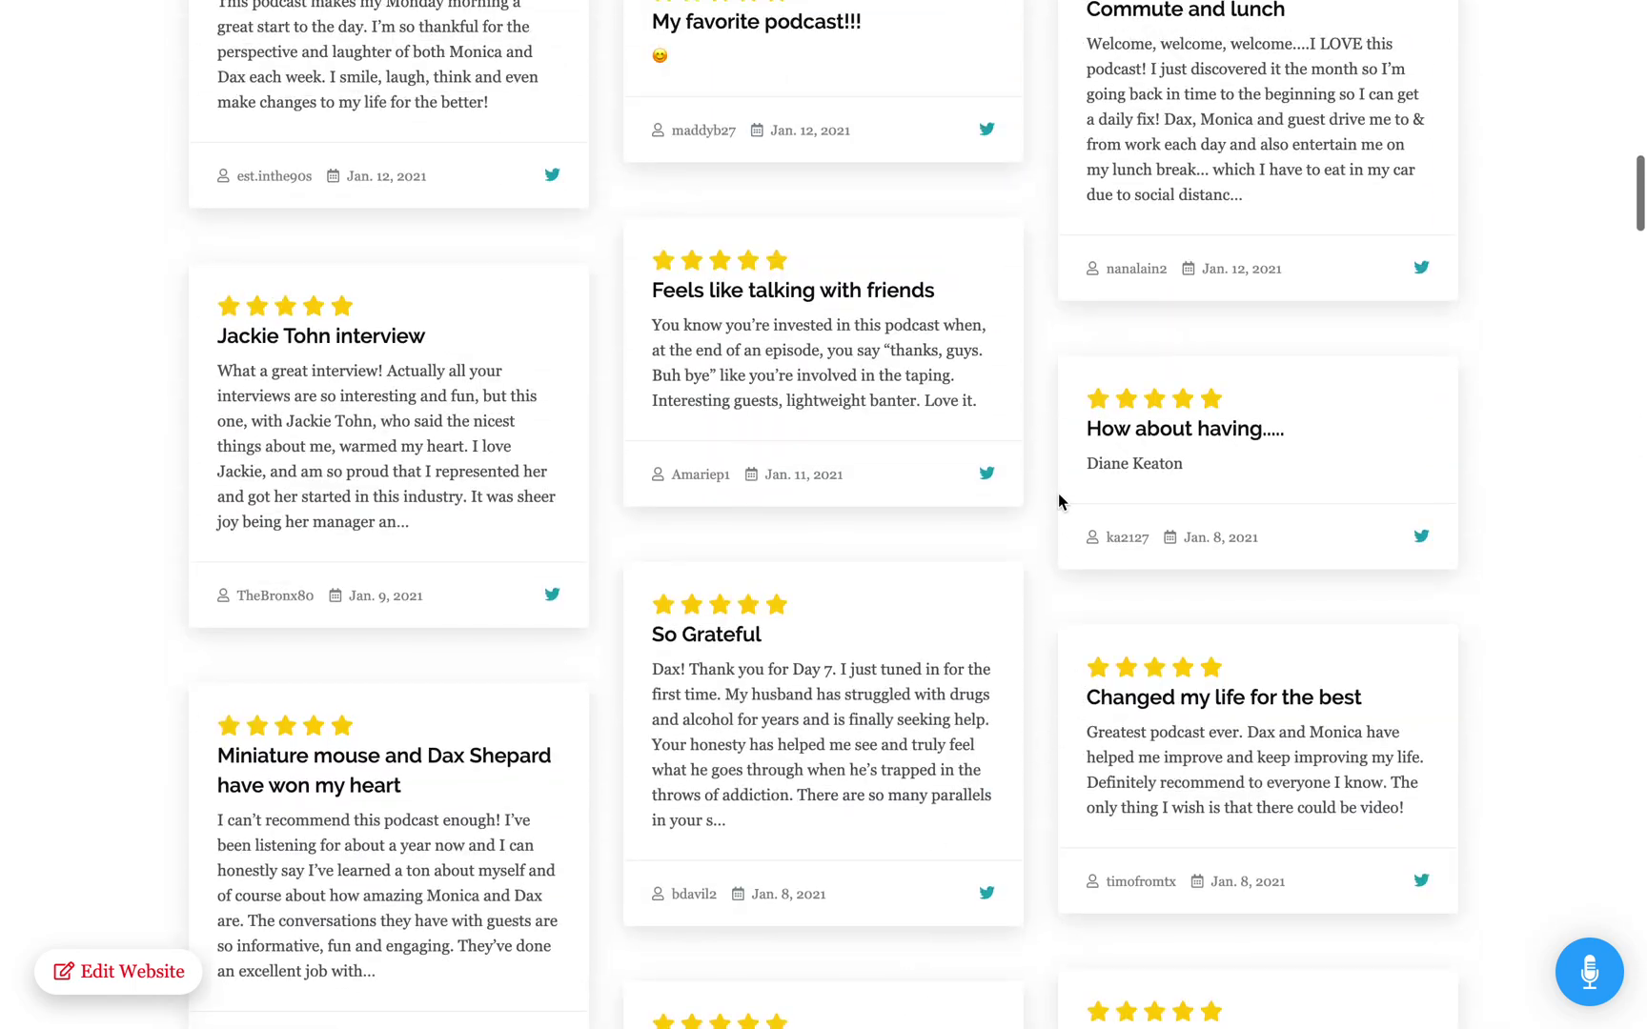
click(989, 474)
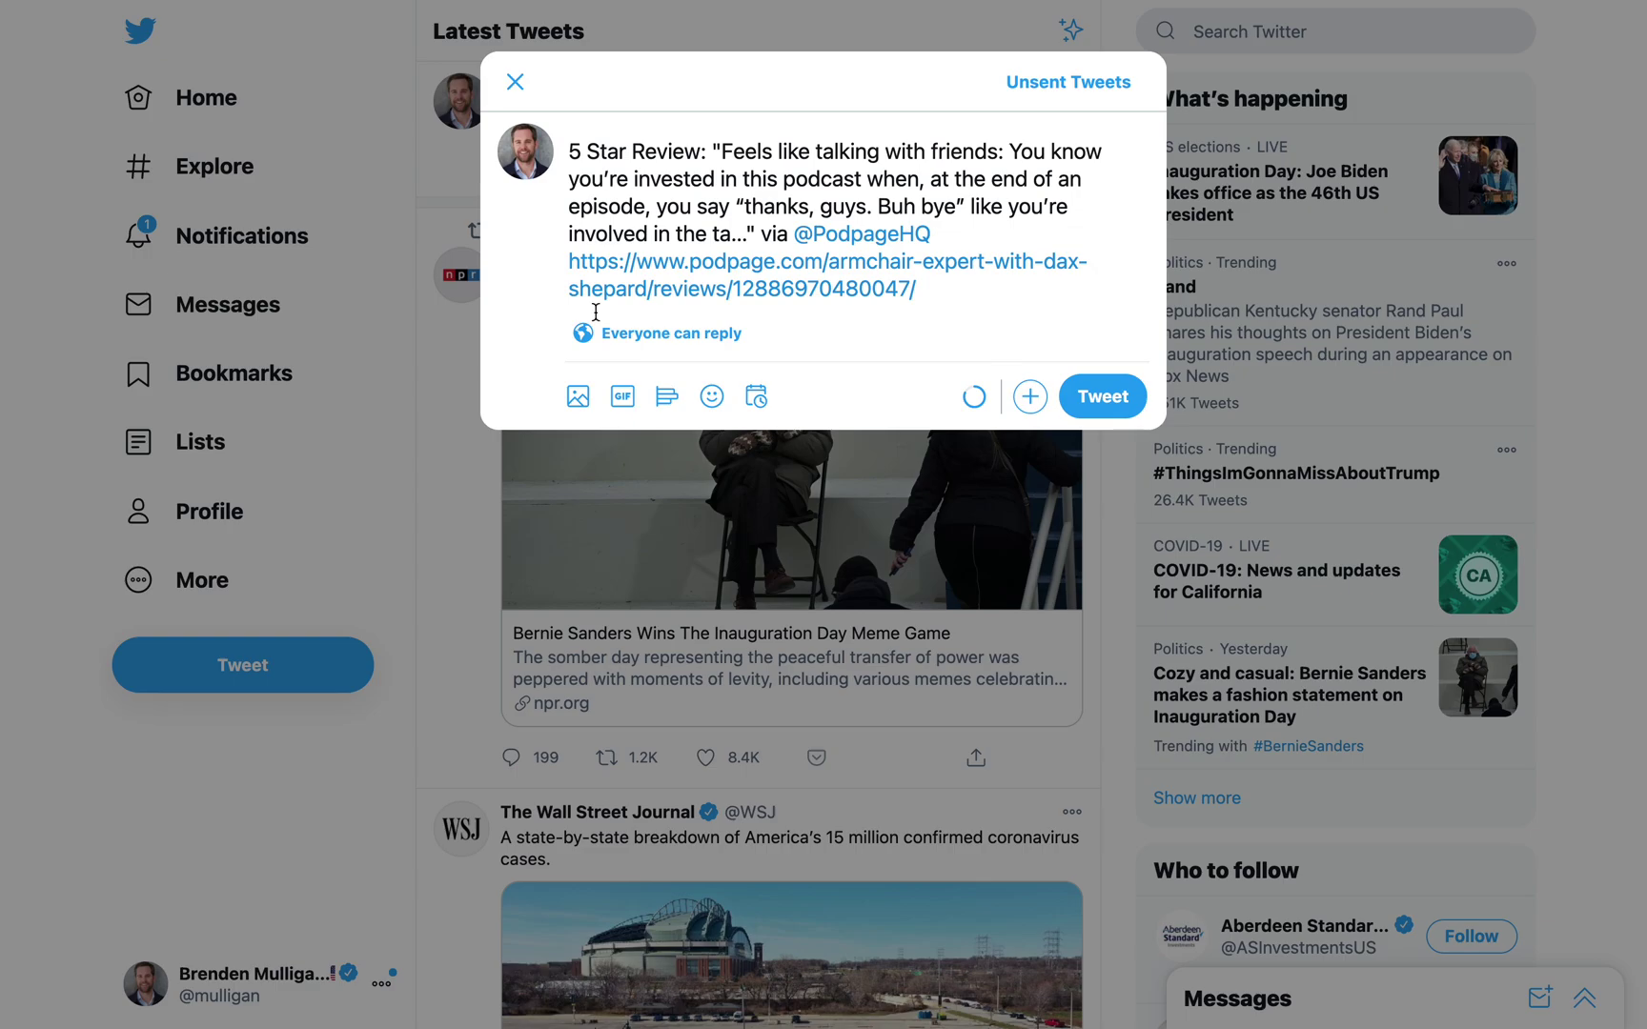
key(super+w)
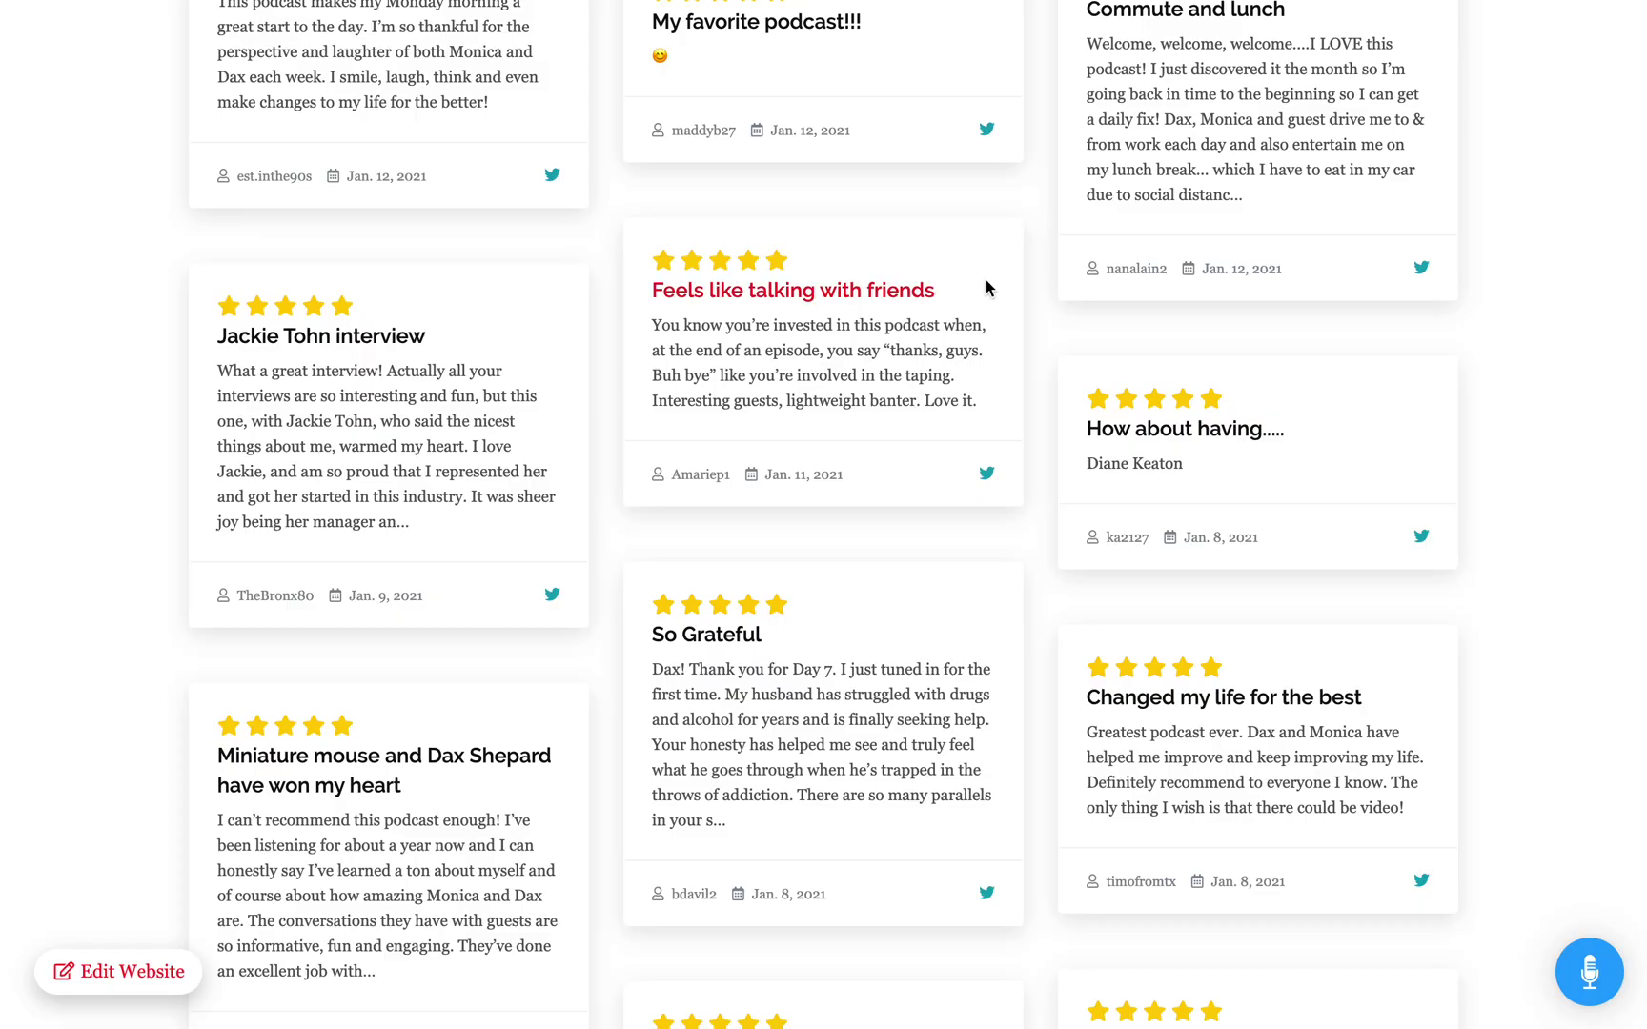
scroll(1026, 243, up, 10)
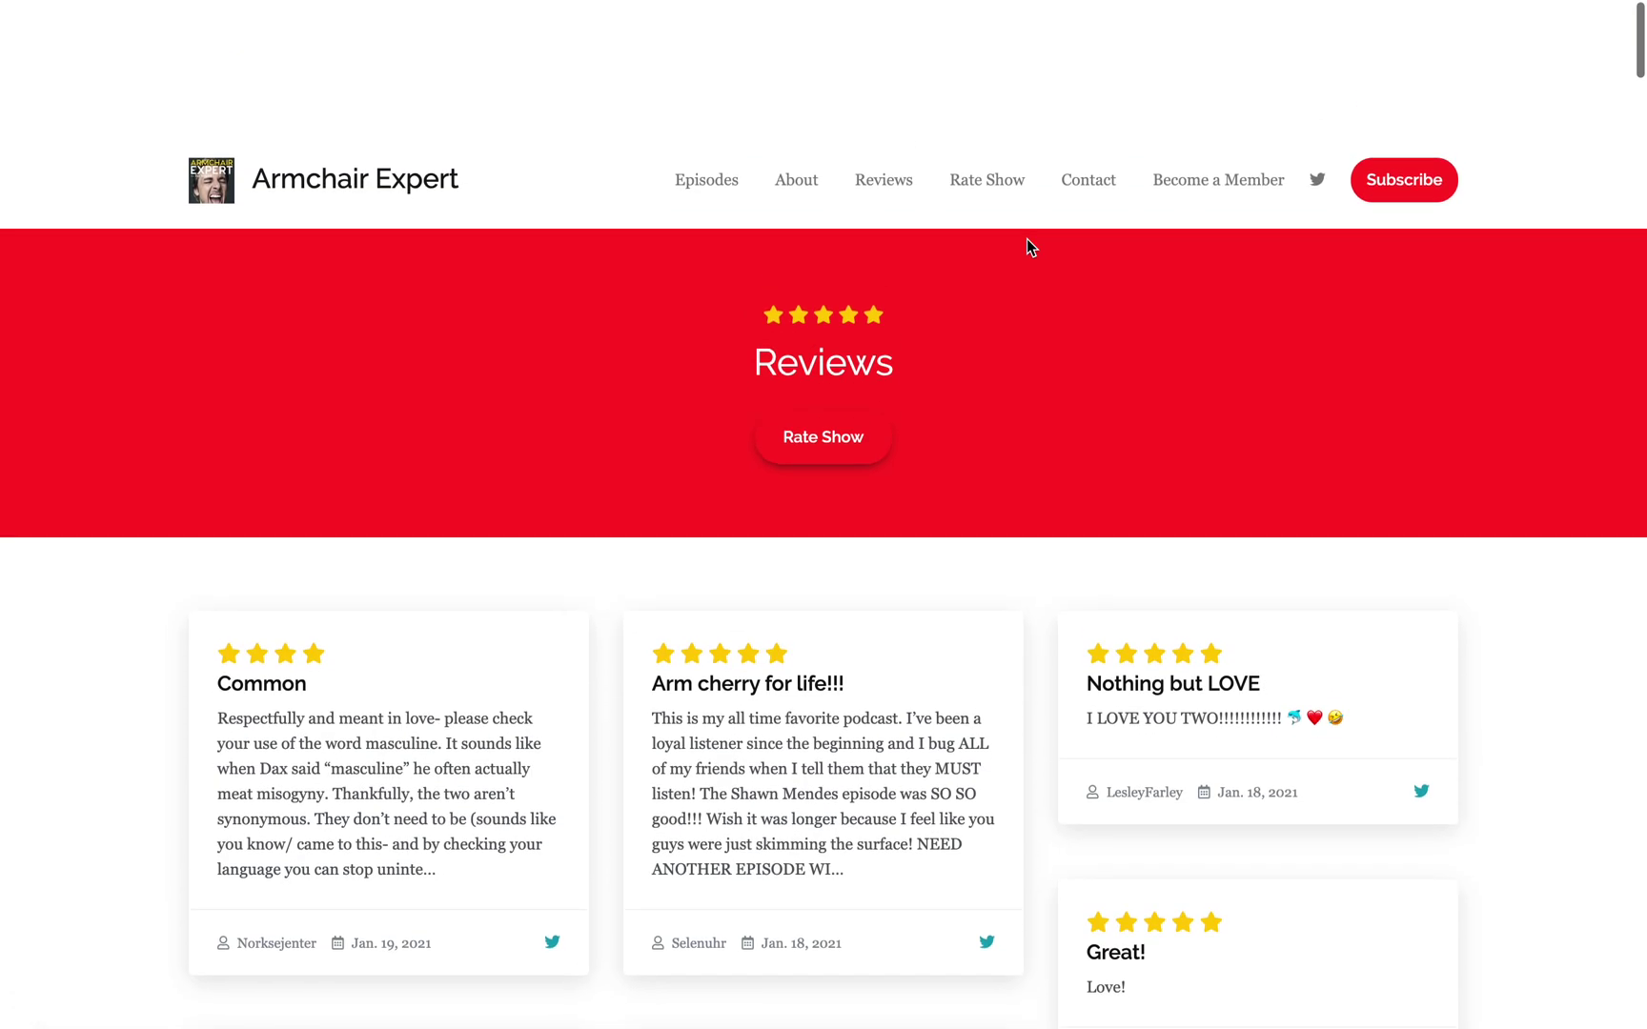
Step: Visit the Rate Show, Contact form and Become a Member pages, then return home
click(965, 57)
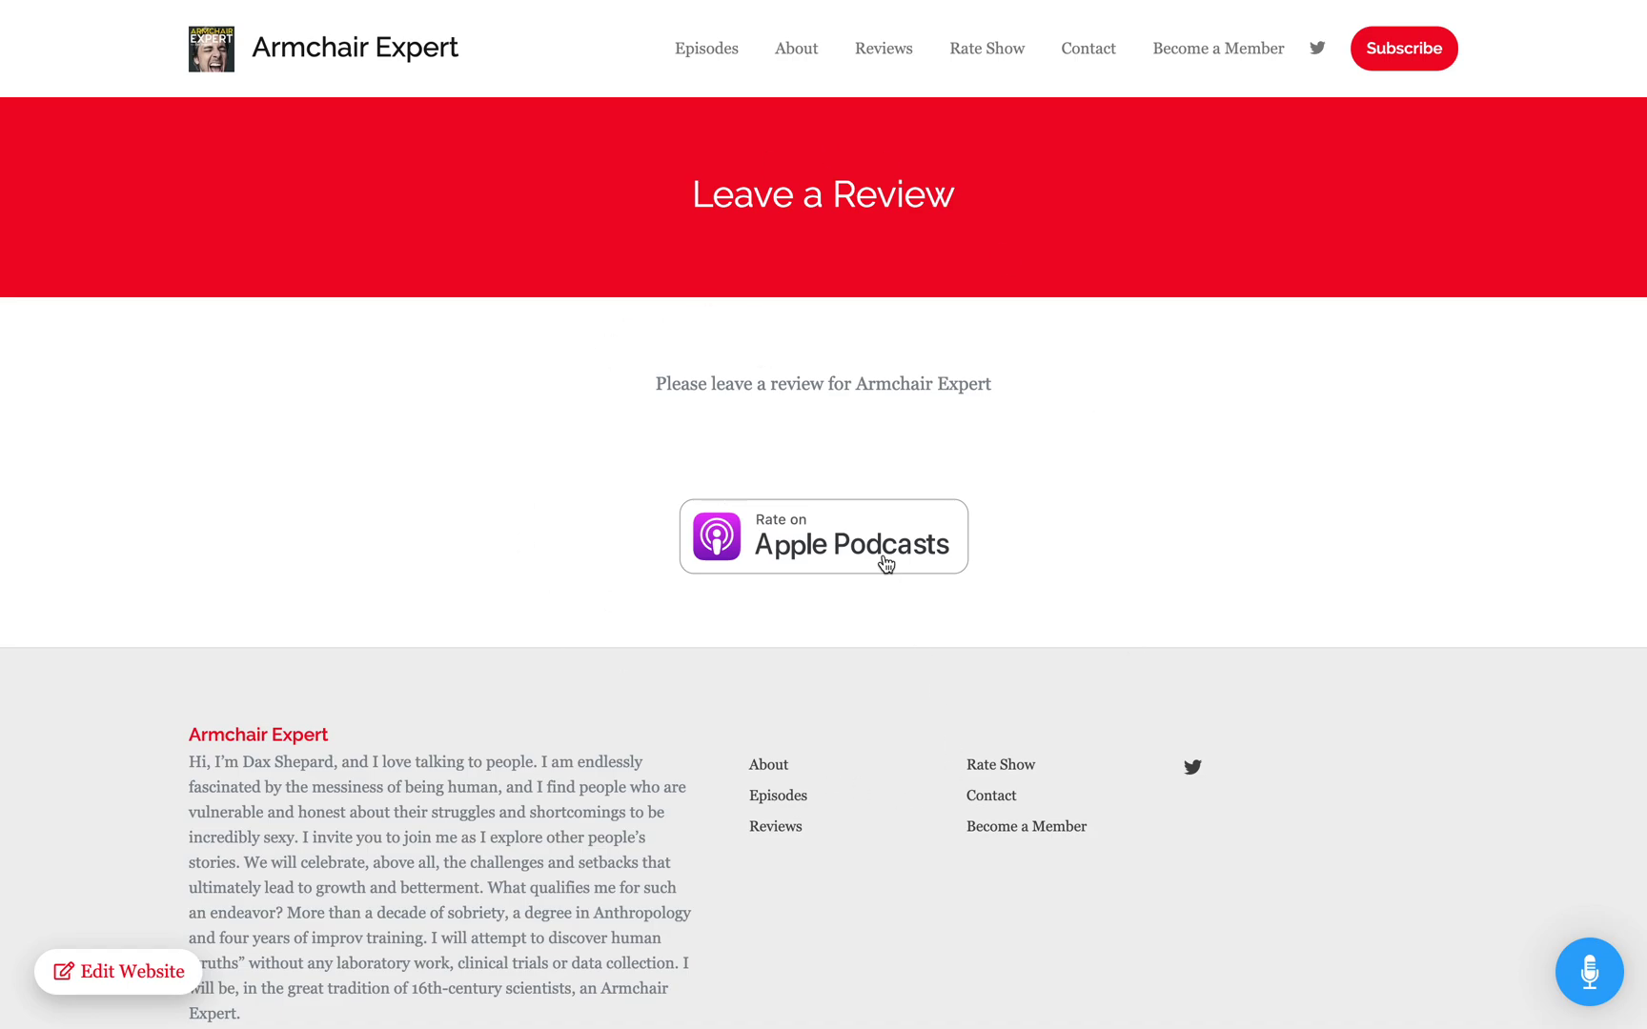
click(1101, 57)
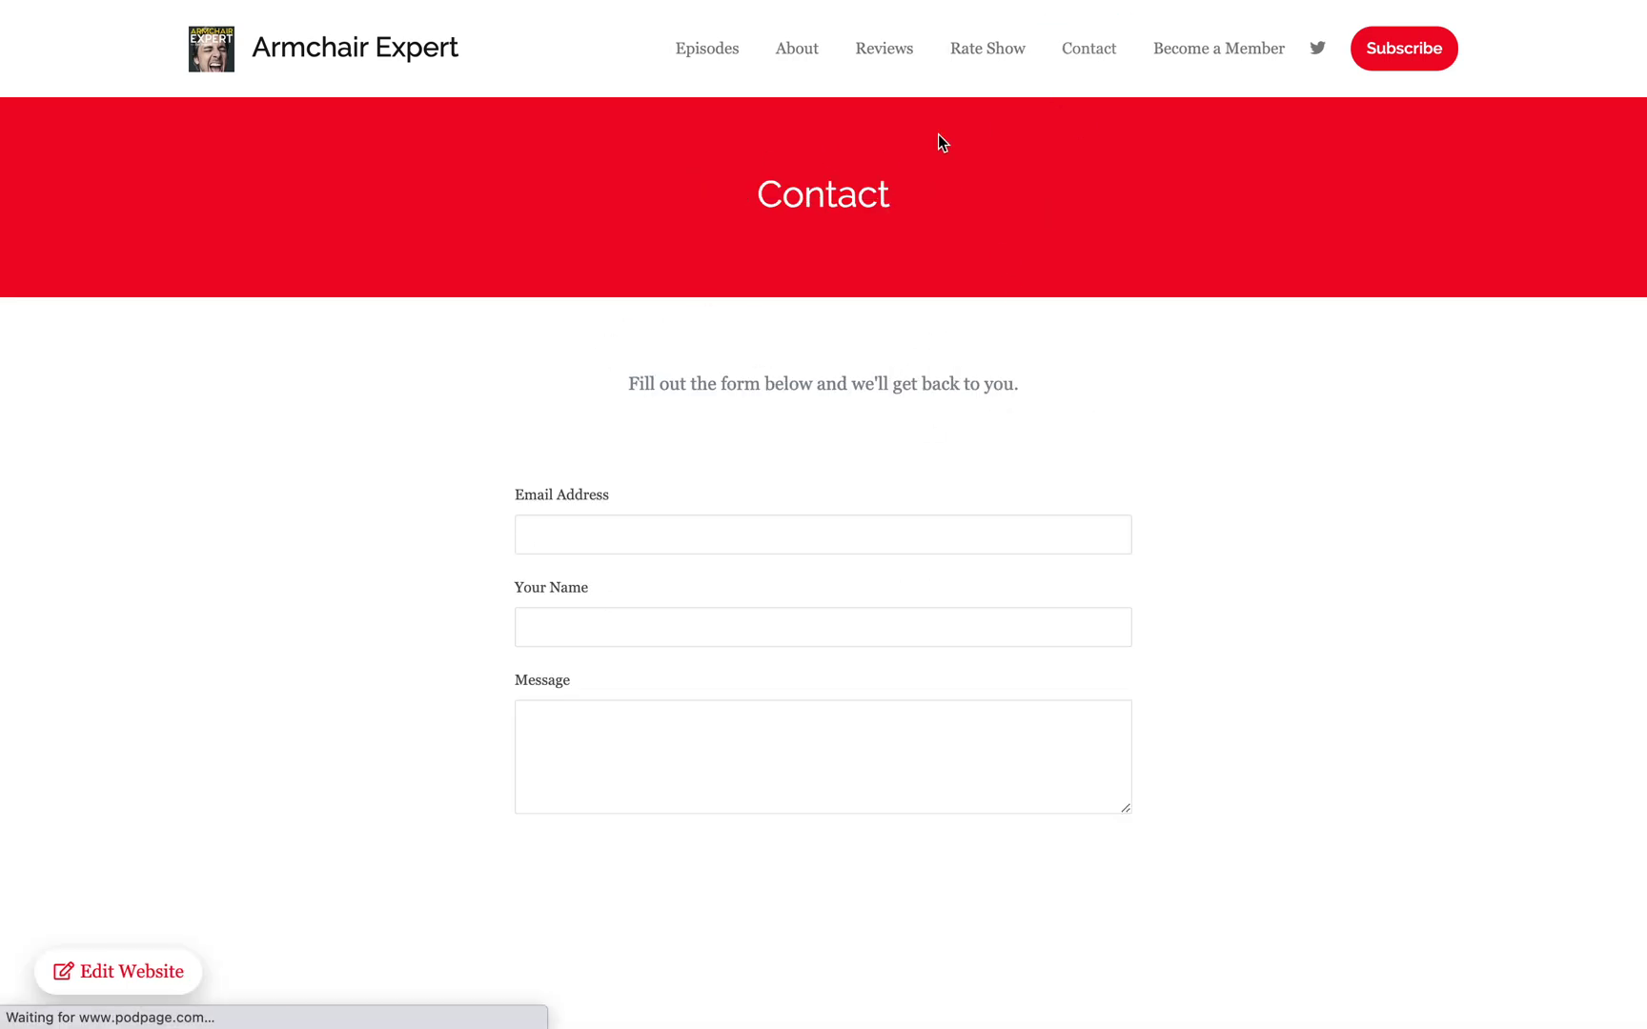
scroll(371, 570, down, 1)
scroll(371, 570, down, 3)
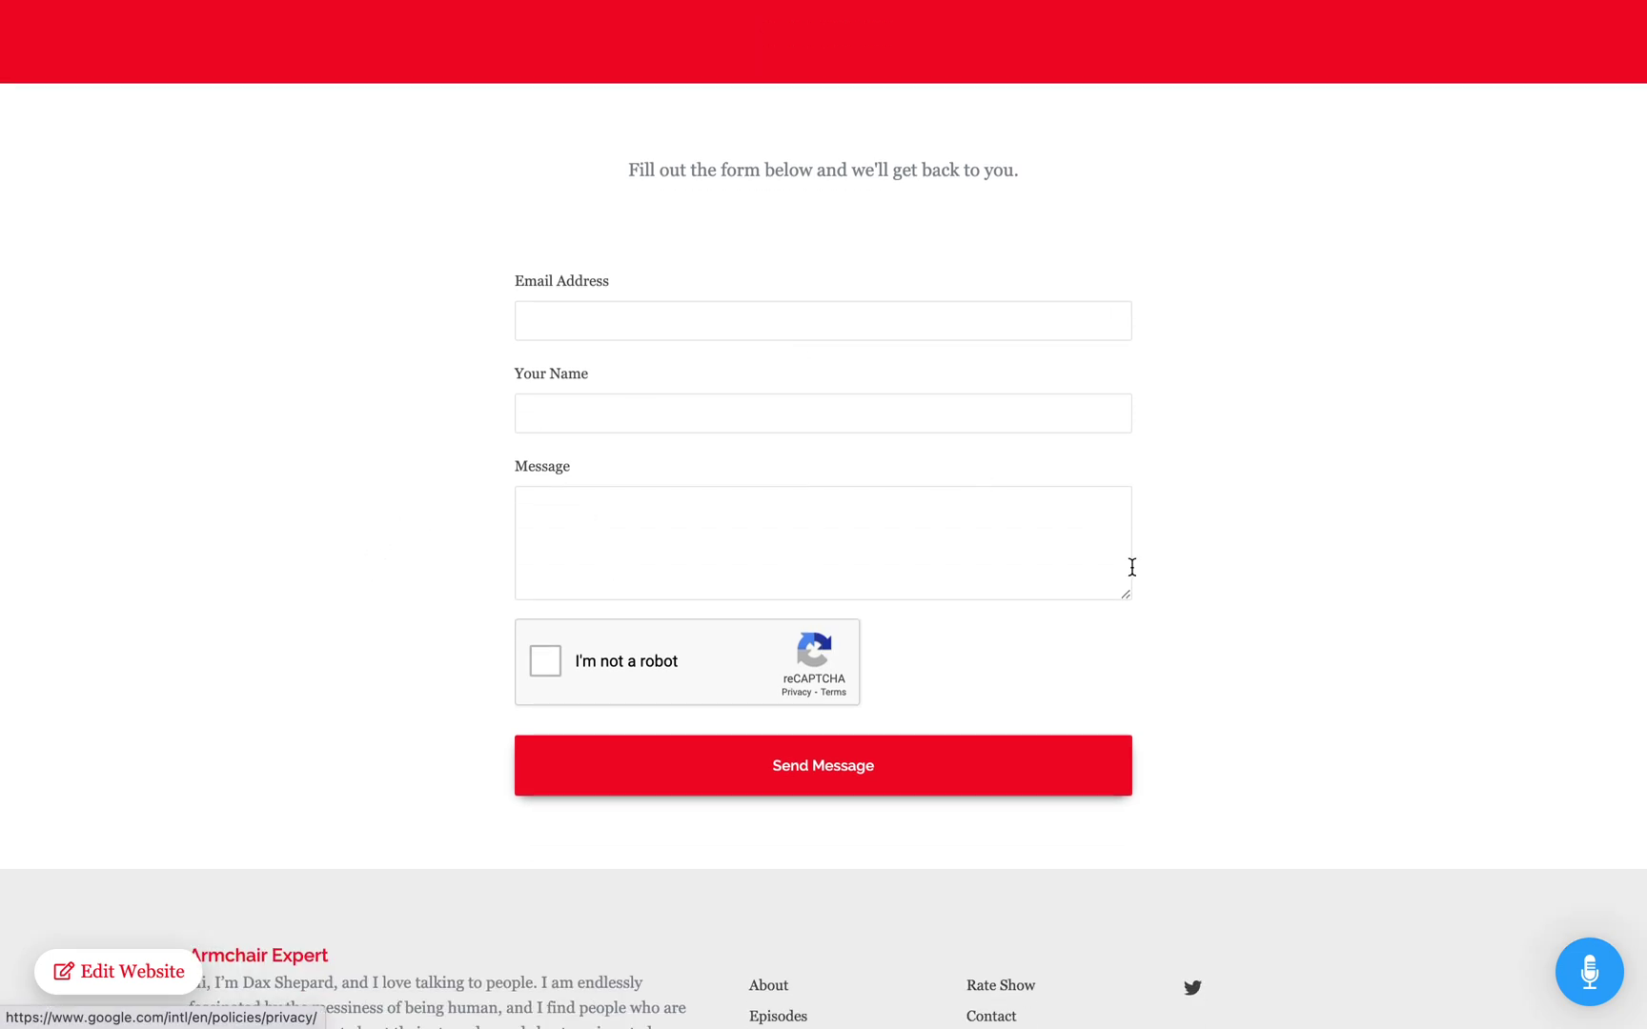
scroll(1194, 448, up, 4)
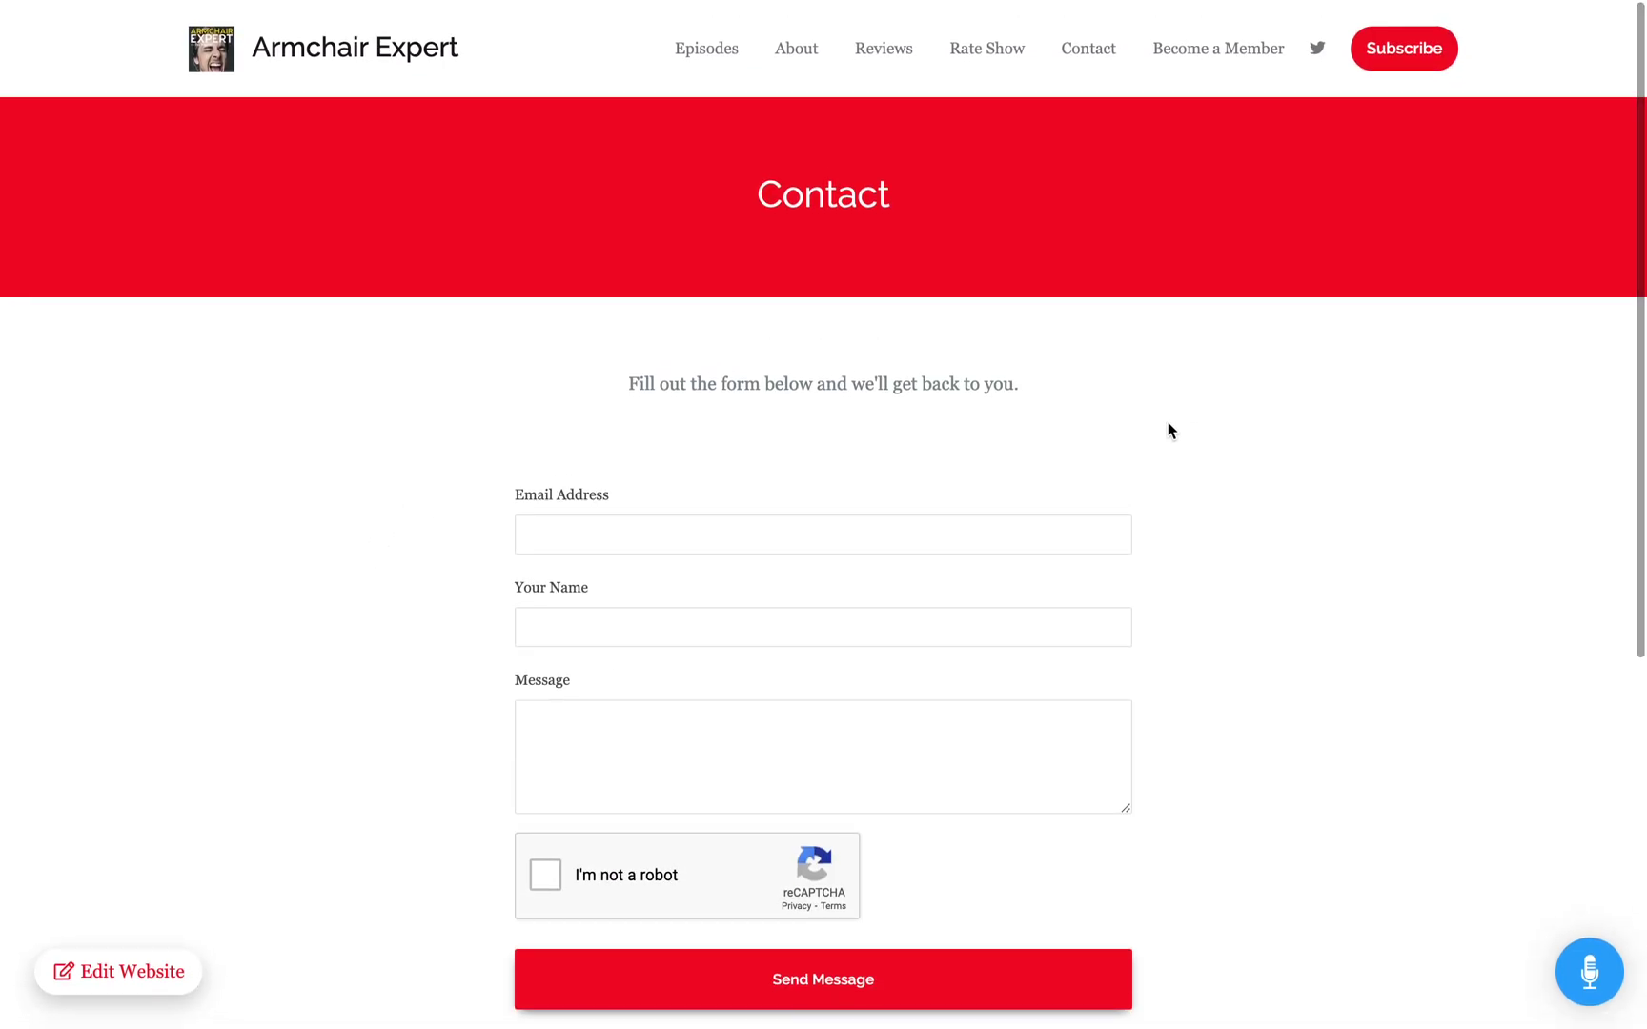
click(1219, 56)
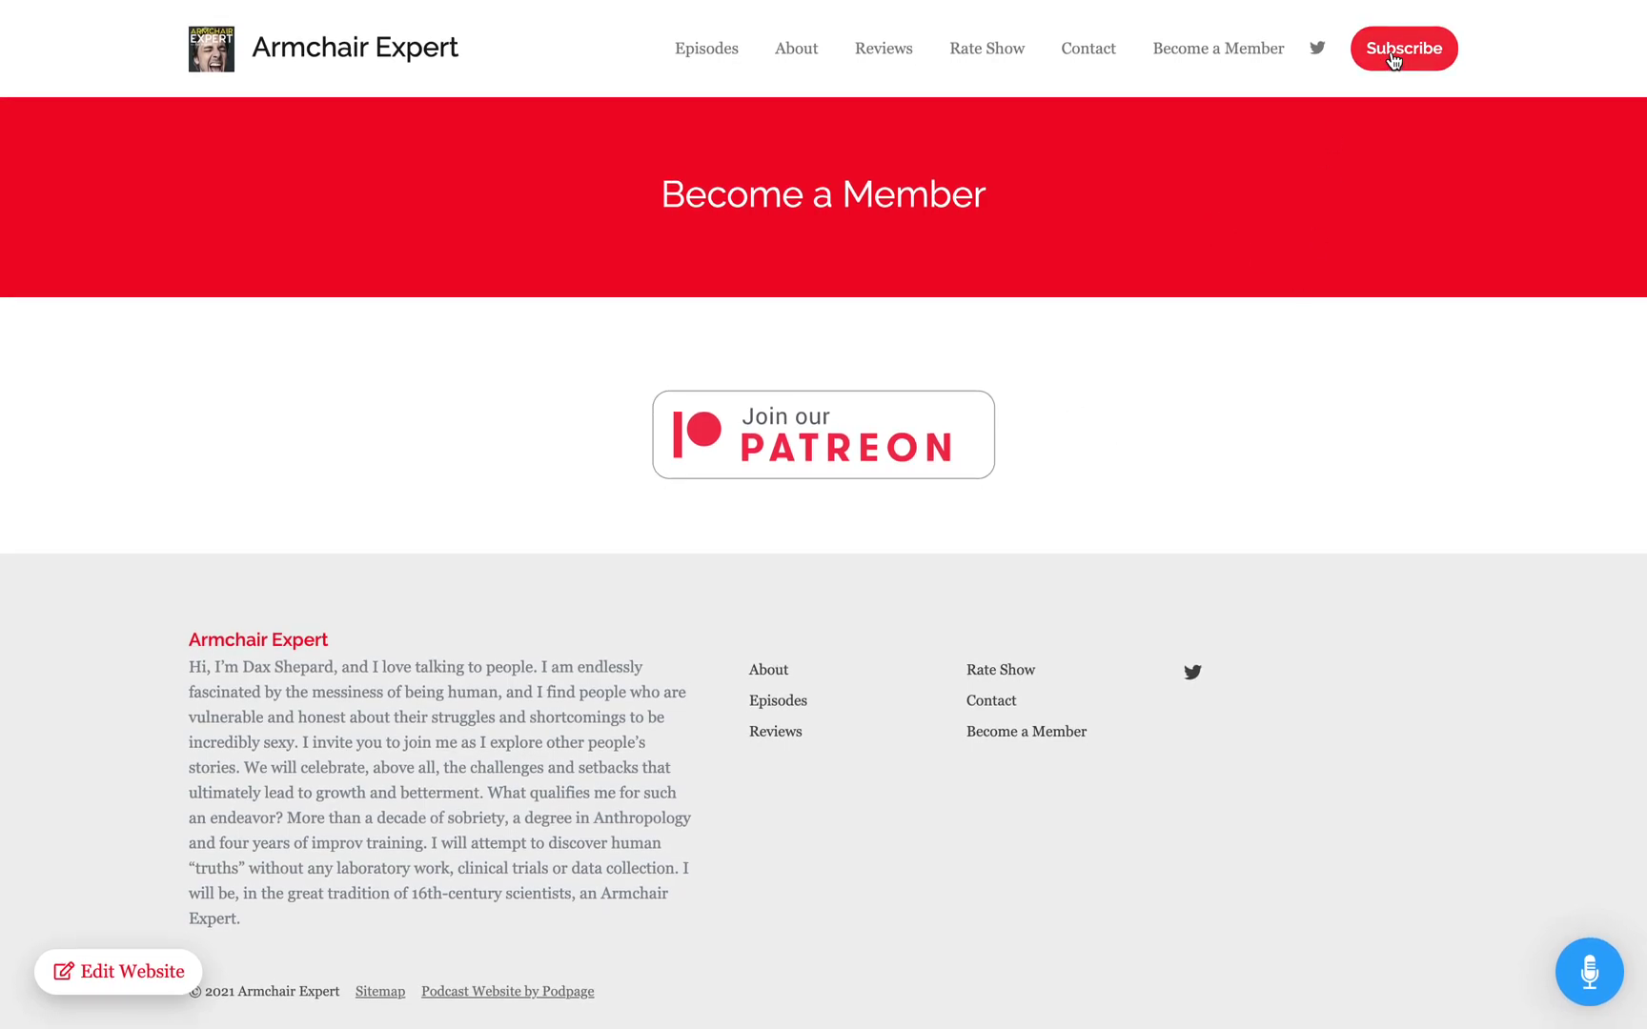
click(303, 69)
Step: Scroll through the homepage's episodes, listening links and reviews, then jump back to the top
scroll(224, 583, down, 1)
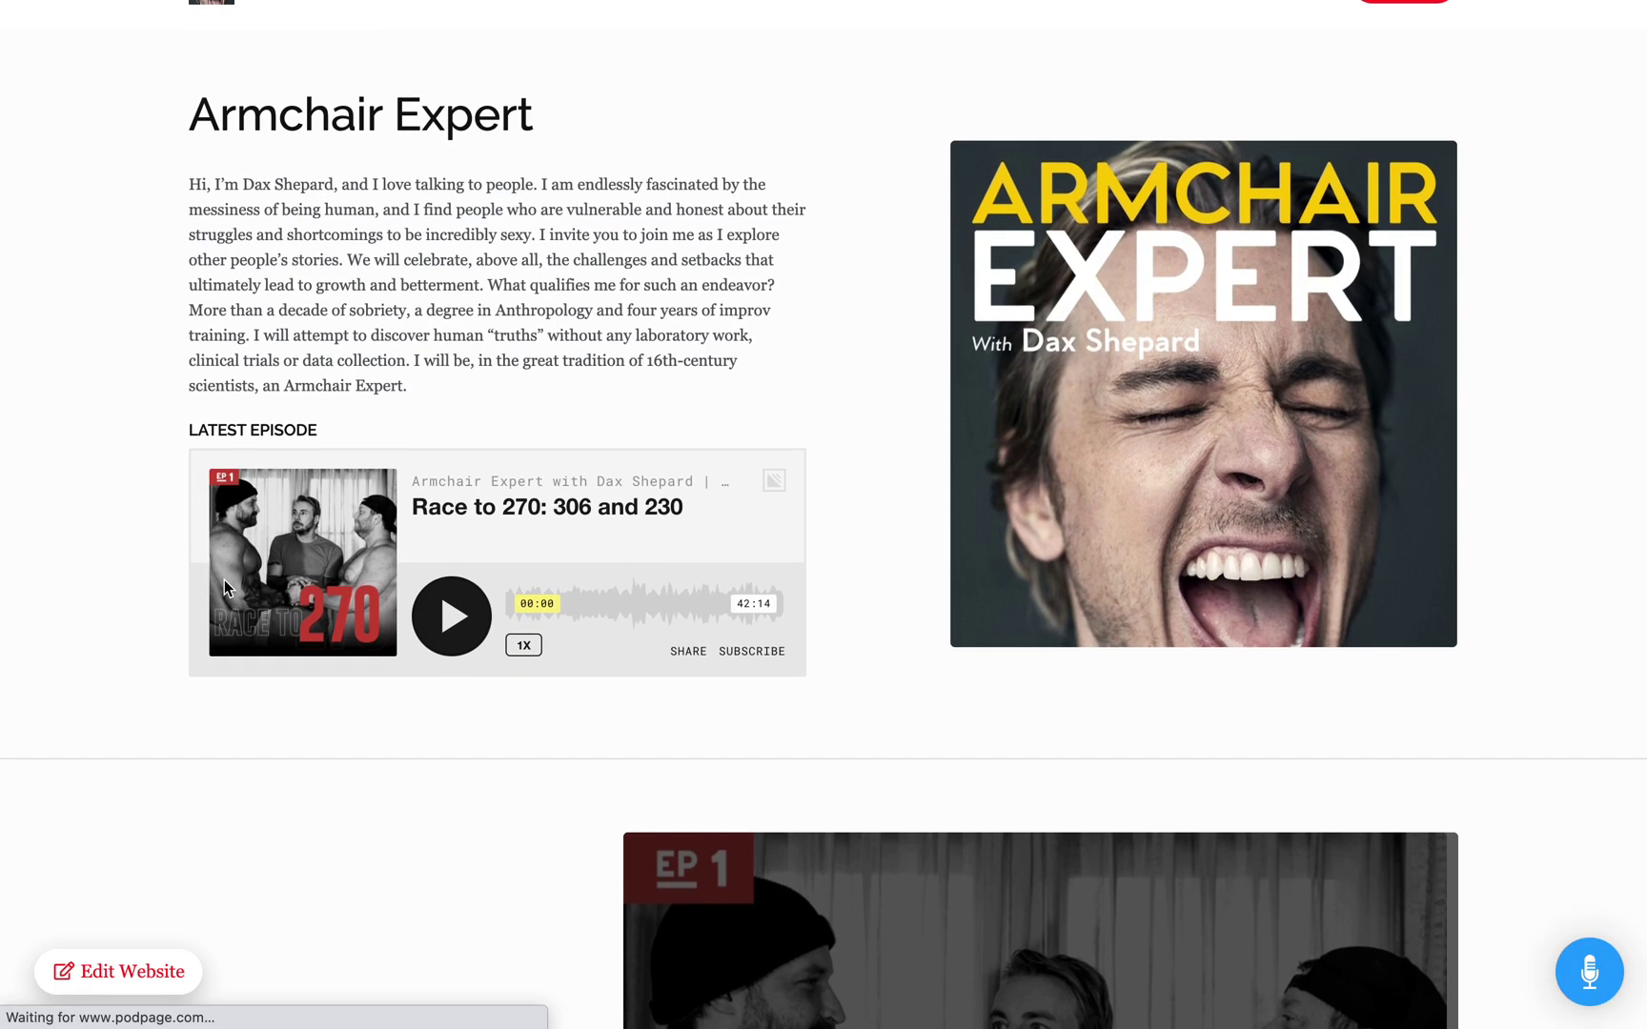
scroll(224, 583, down, 15)
scroll(225, 588, up, 1)
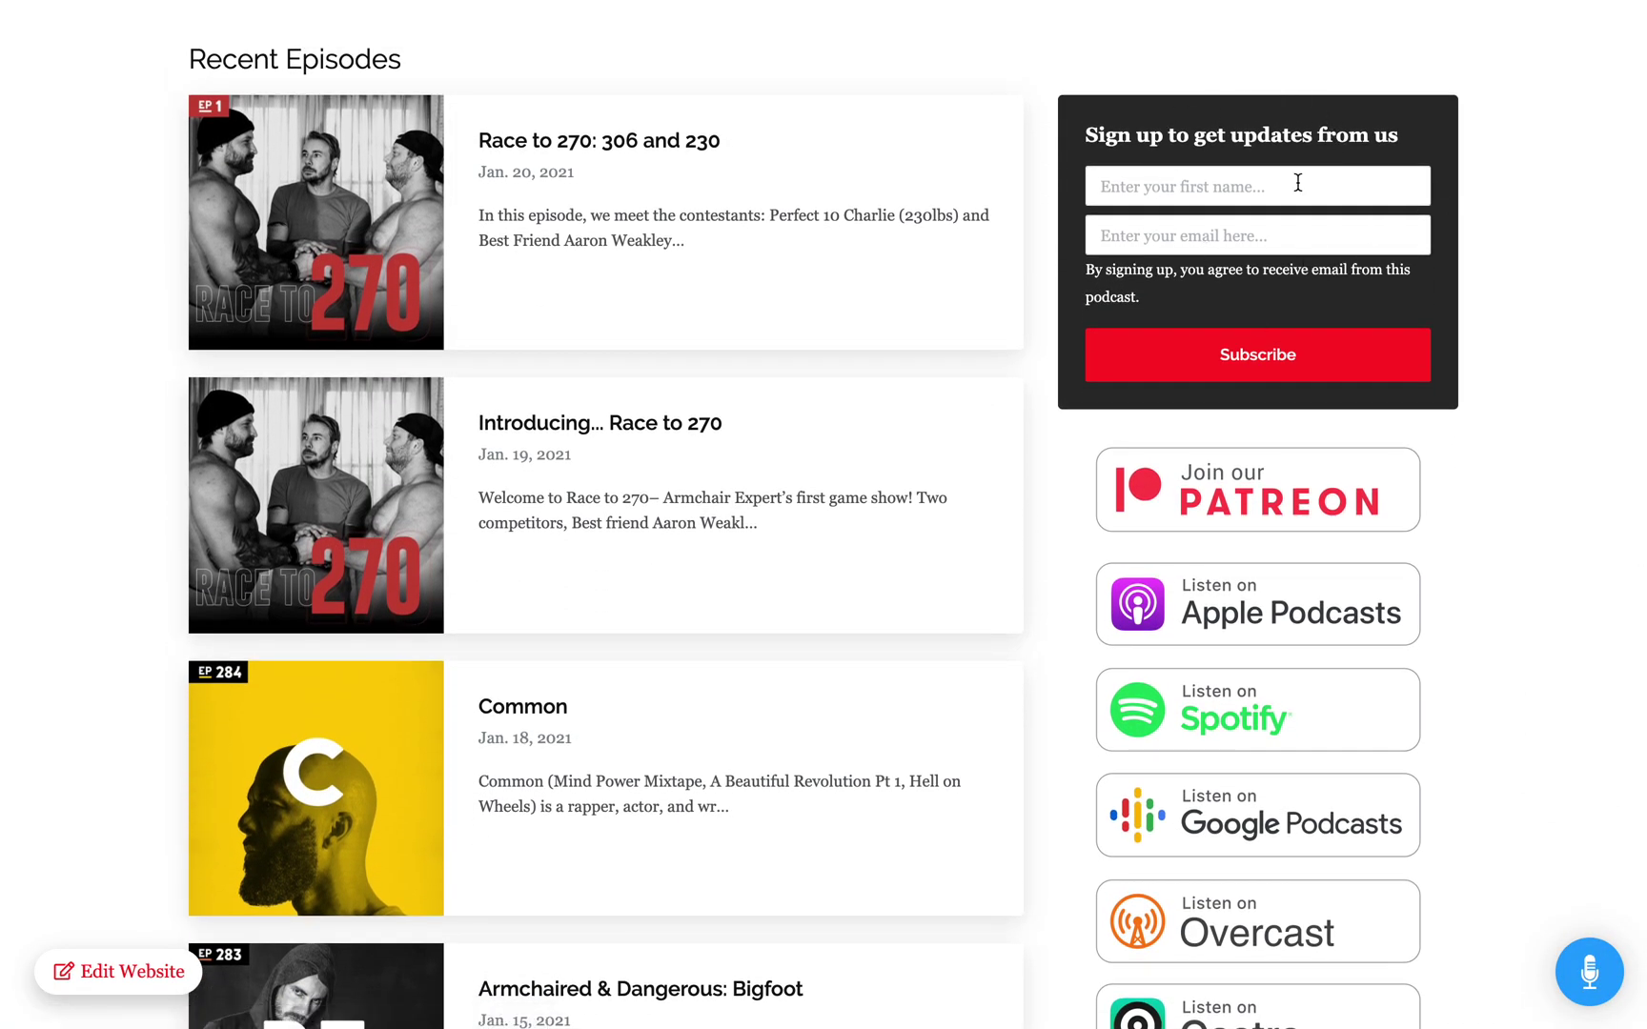
scroll(1503, 433, down, 5)
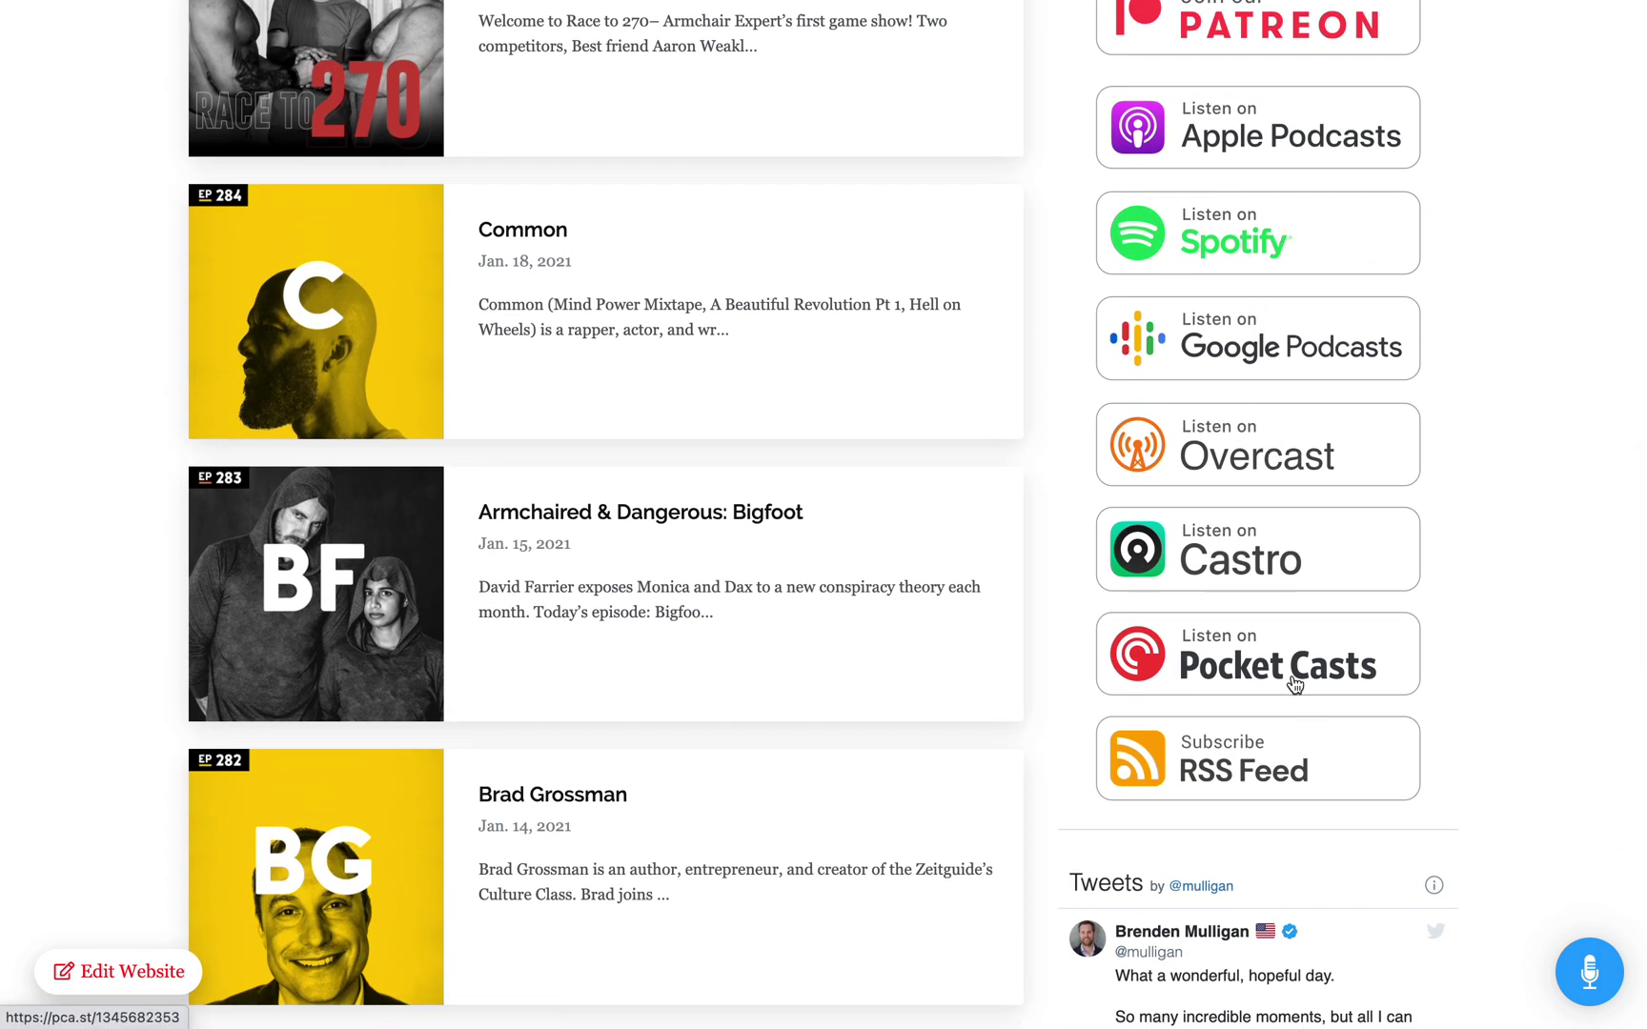
scroll(1296, 686, down, 8)
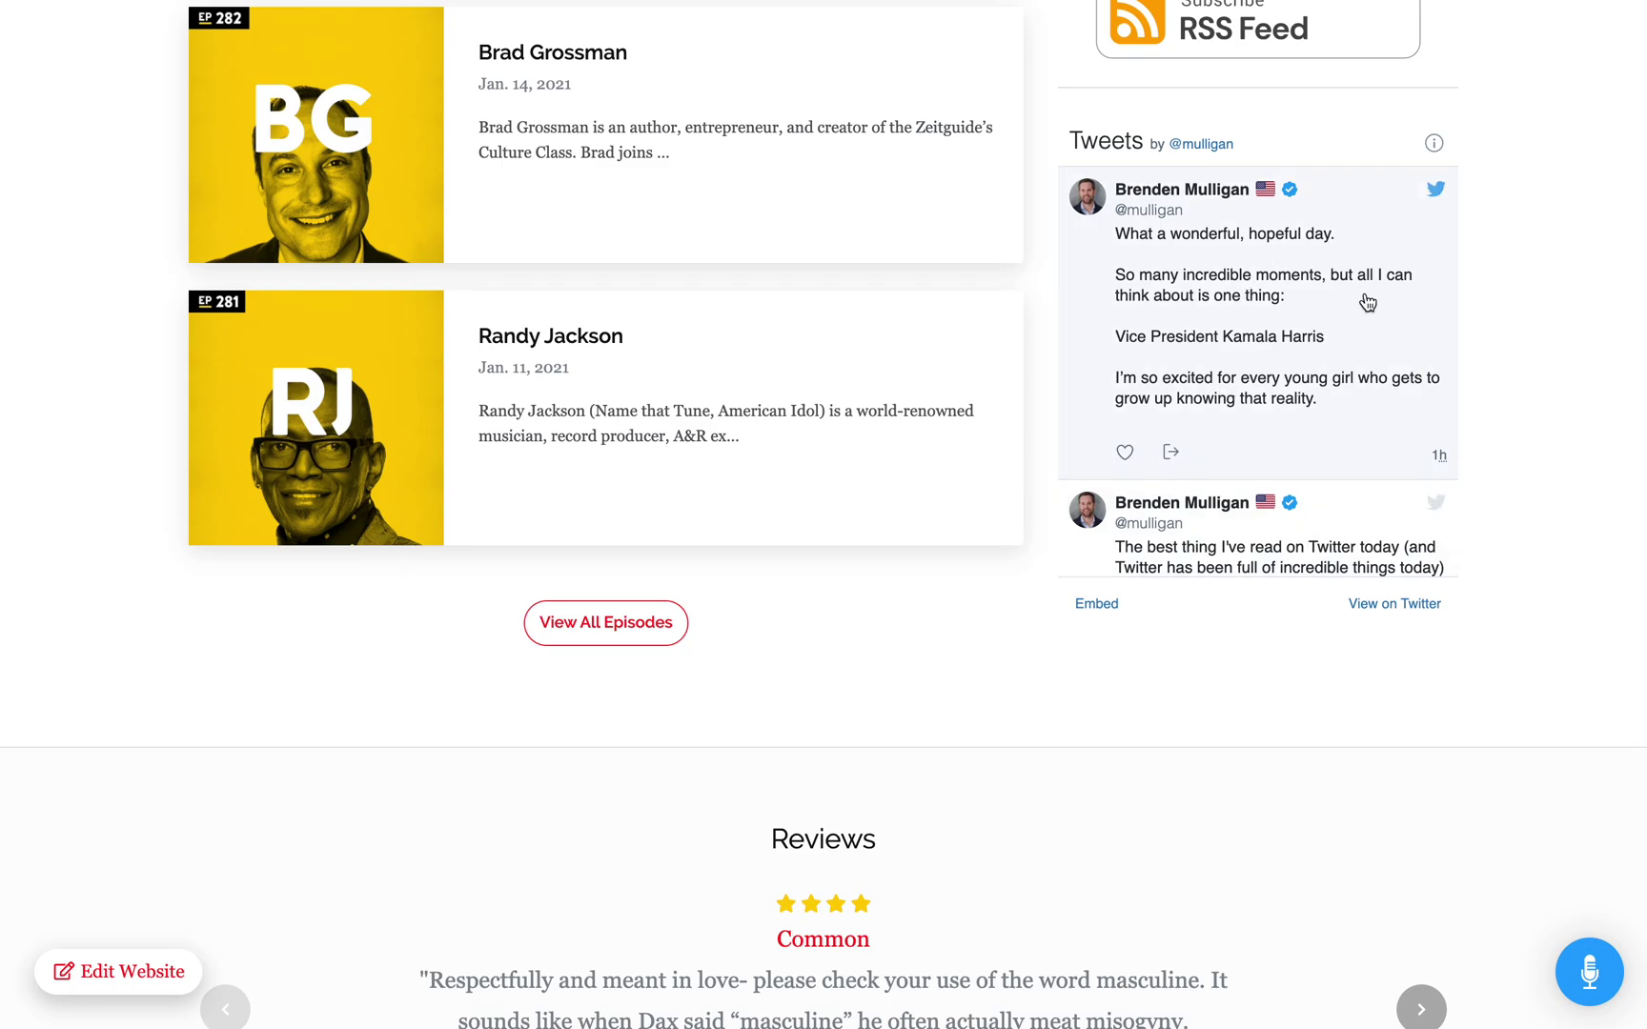
scroll(1568, 716, down, 8)
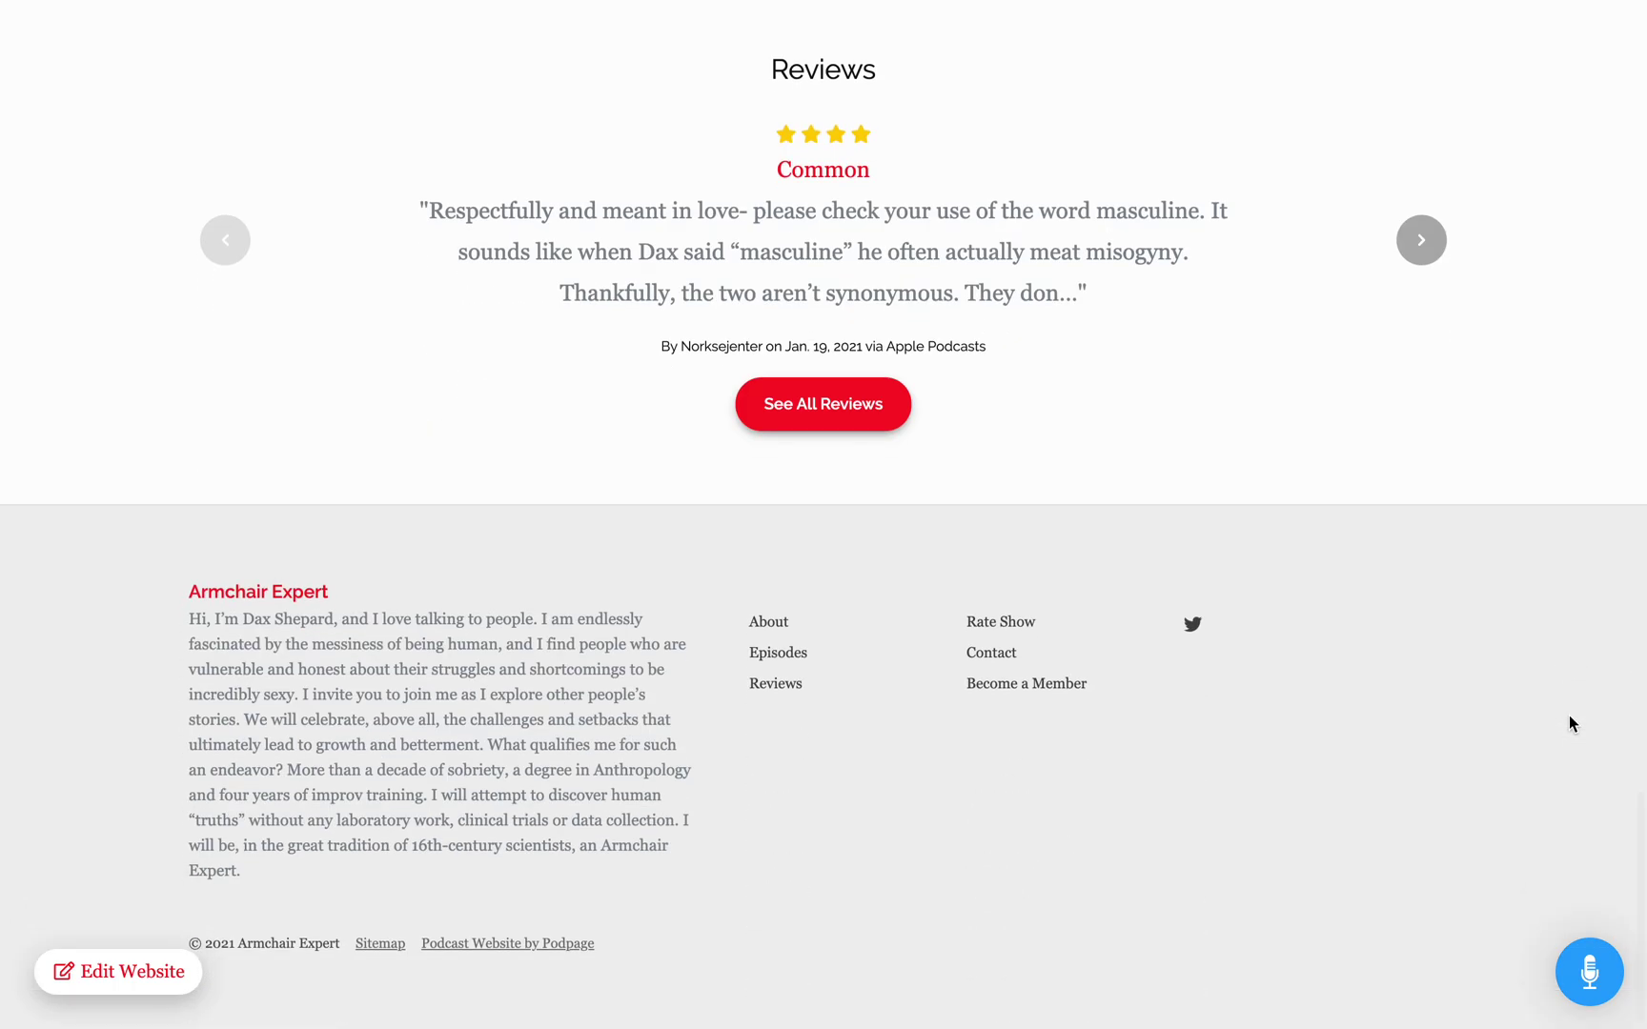
key(Home)
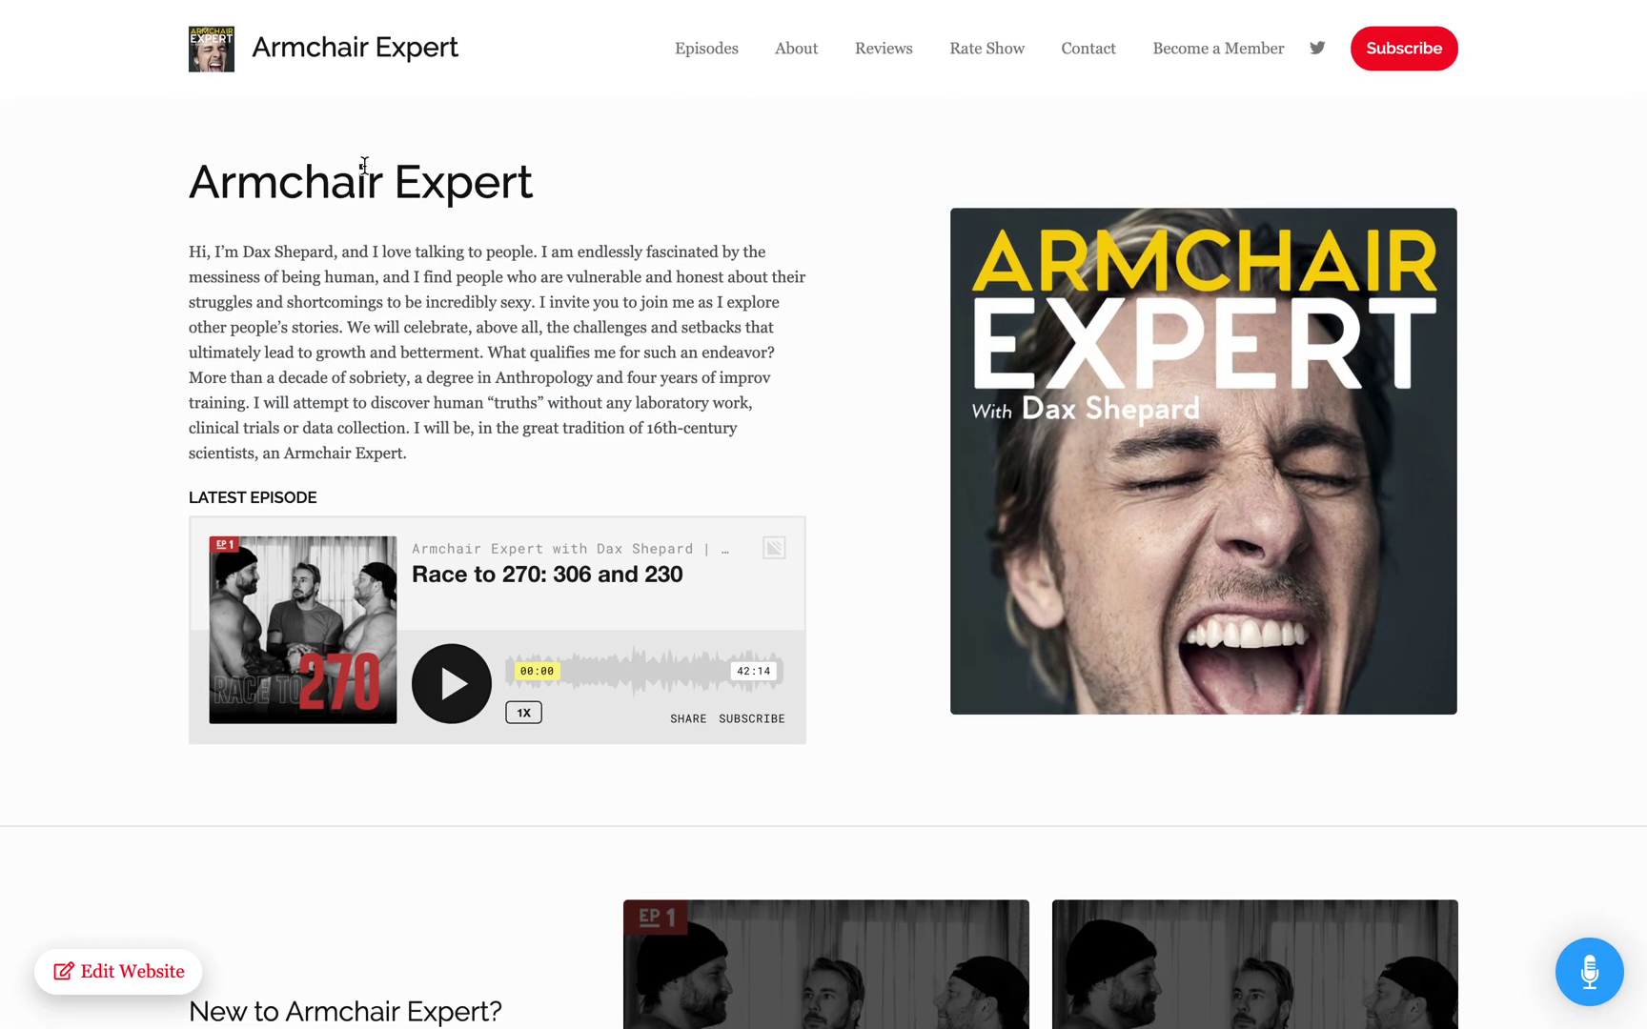
Step: Highlight the heading and intro paragraph text, then open the leave-a-voicemail widget
drag(260, 177, 309, 305)
click(316, 309)
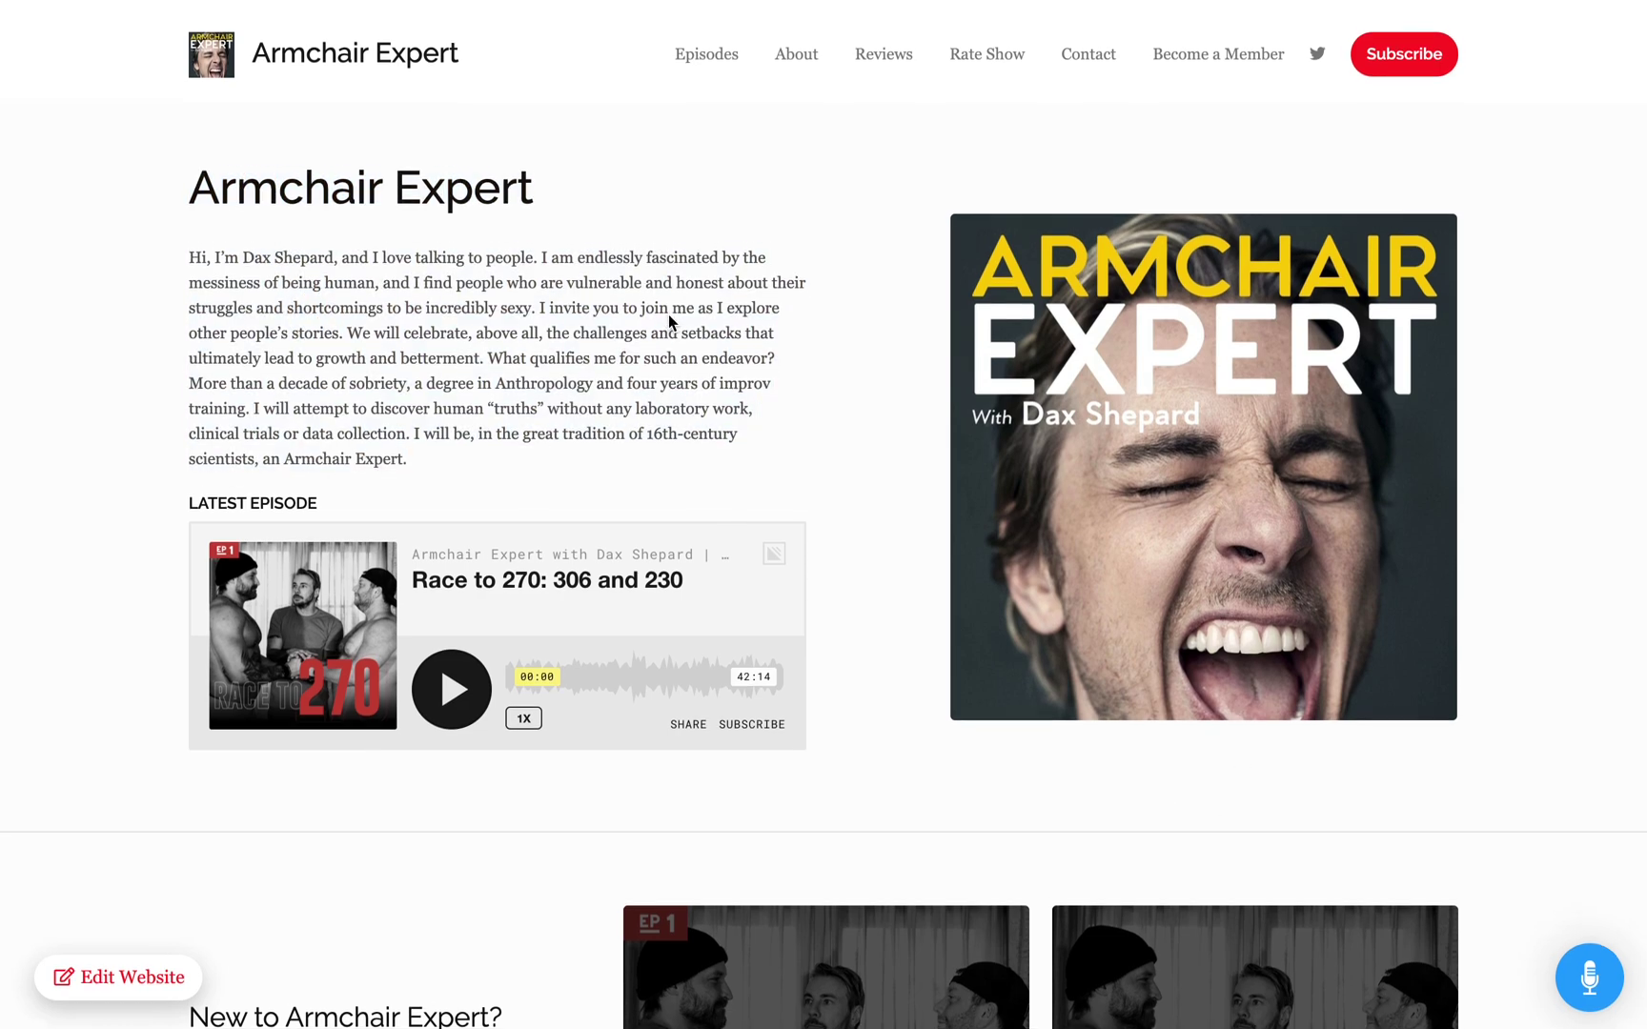
drag(239, 179, 330, 320)
triple_click(329, 315)
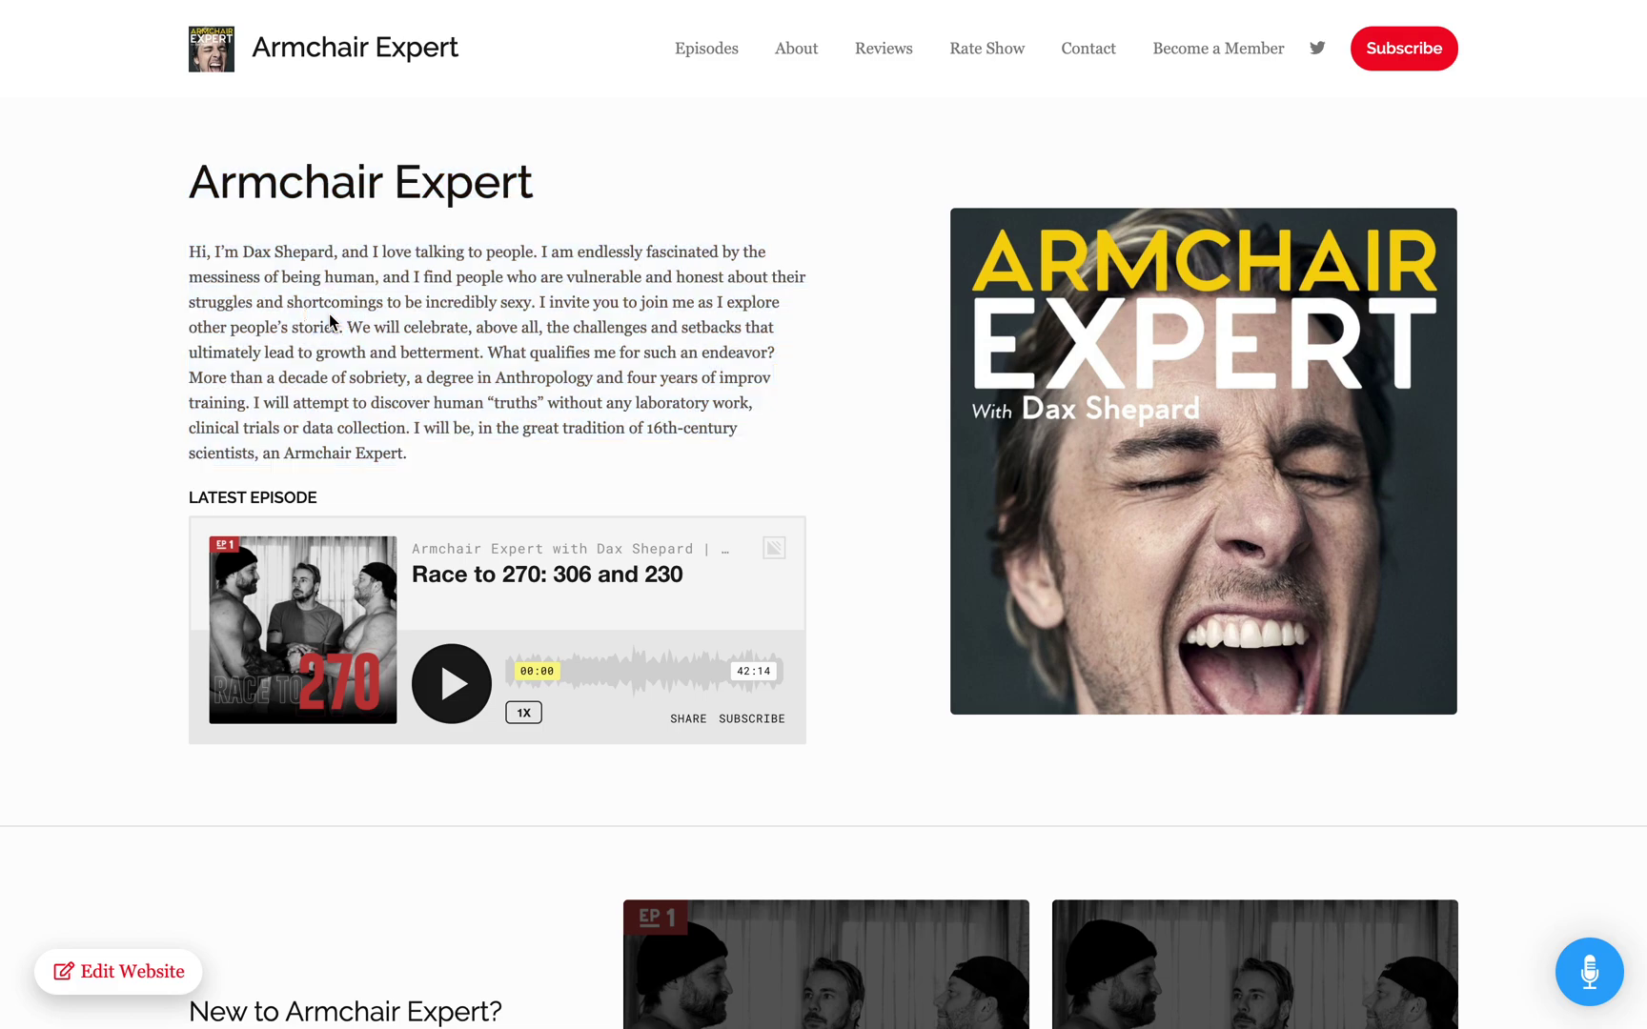
click(319, 186)
click(1589, 981)
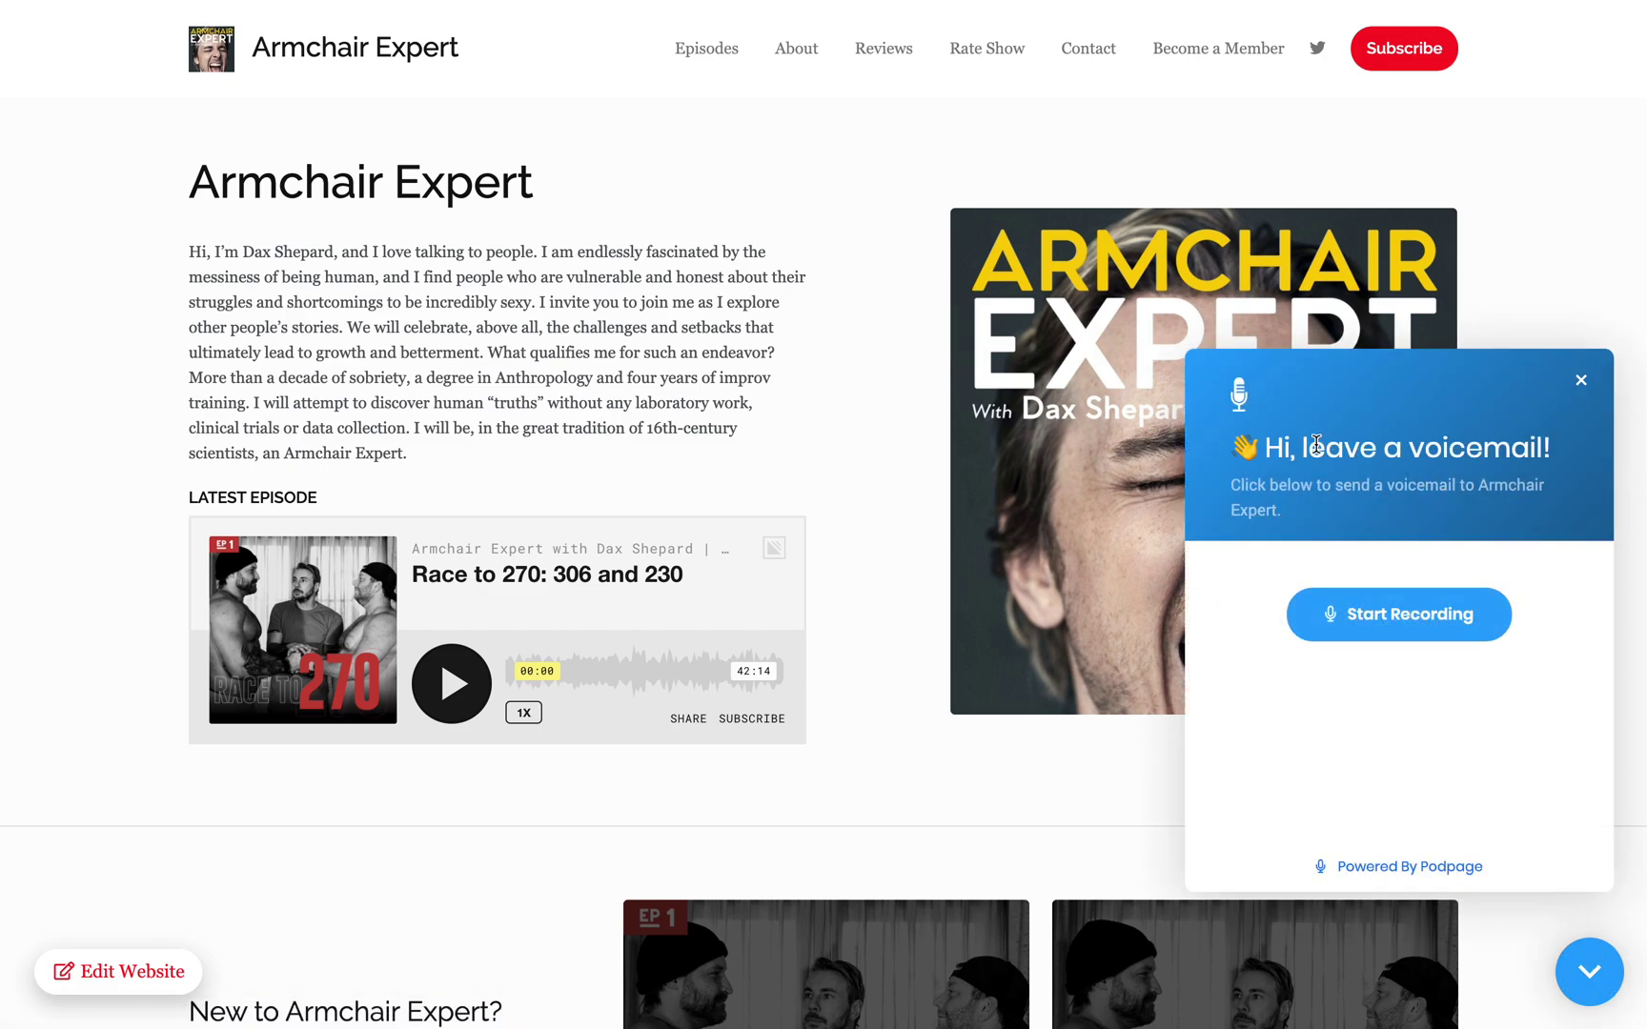
click(1398, 619)
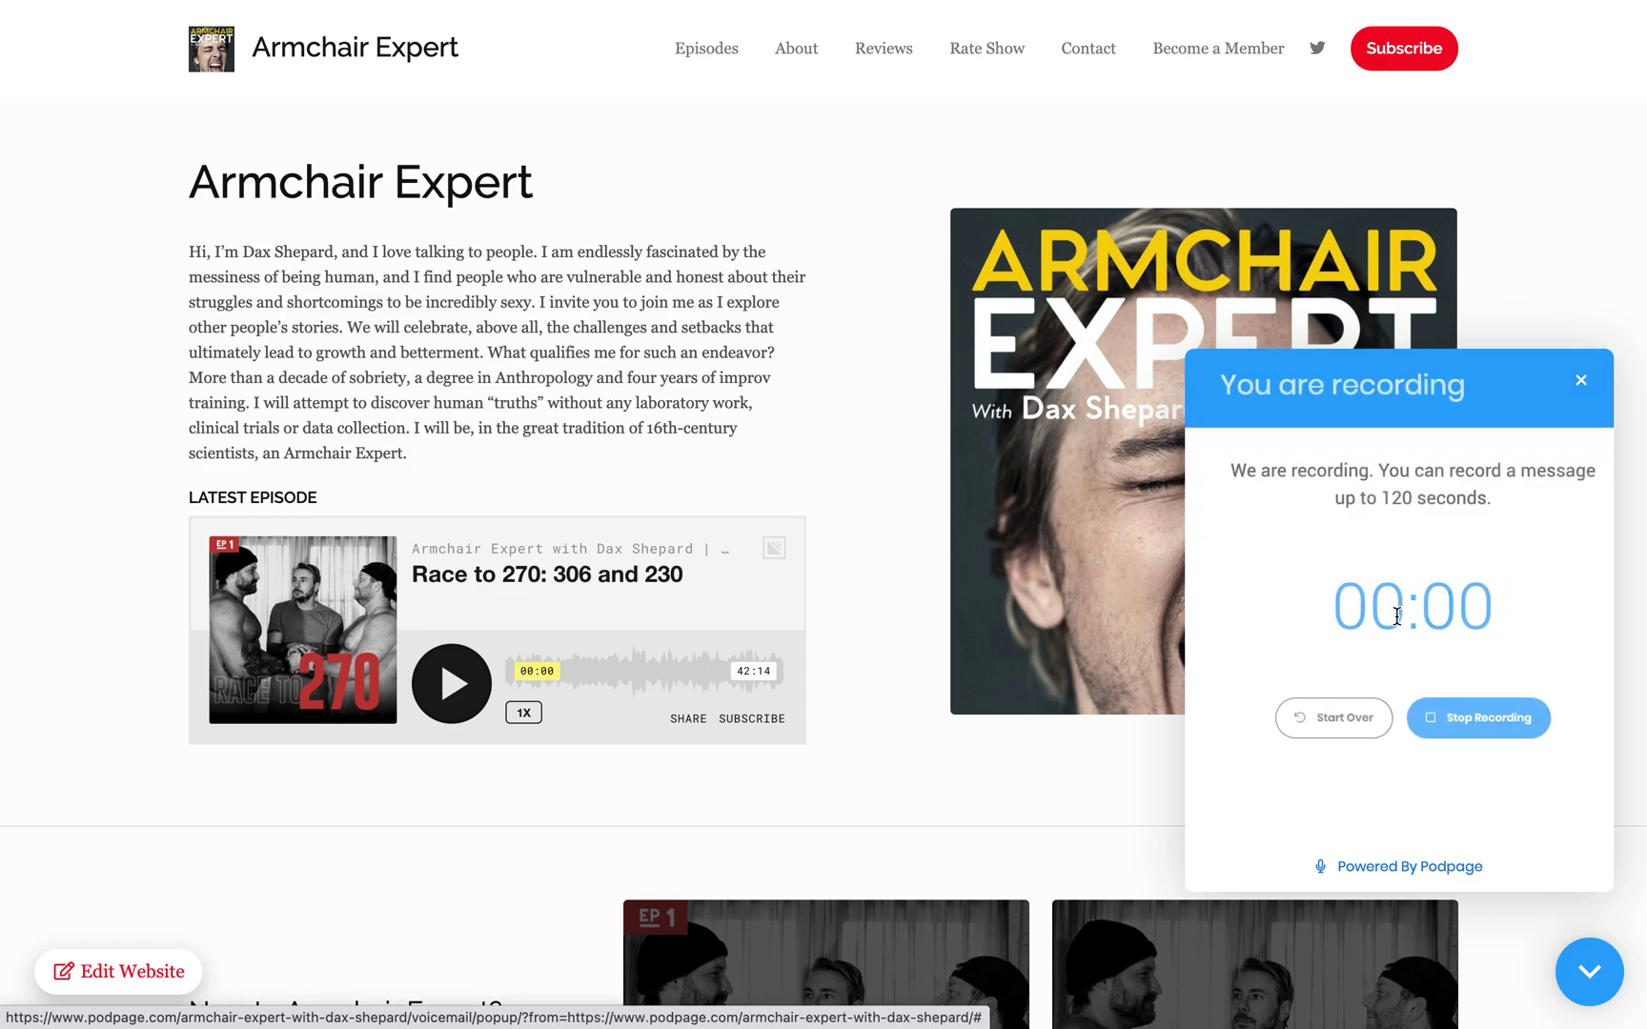
click(1476, 719)
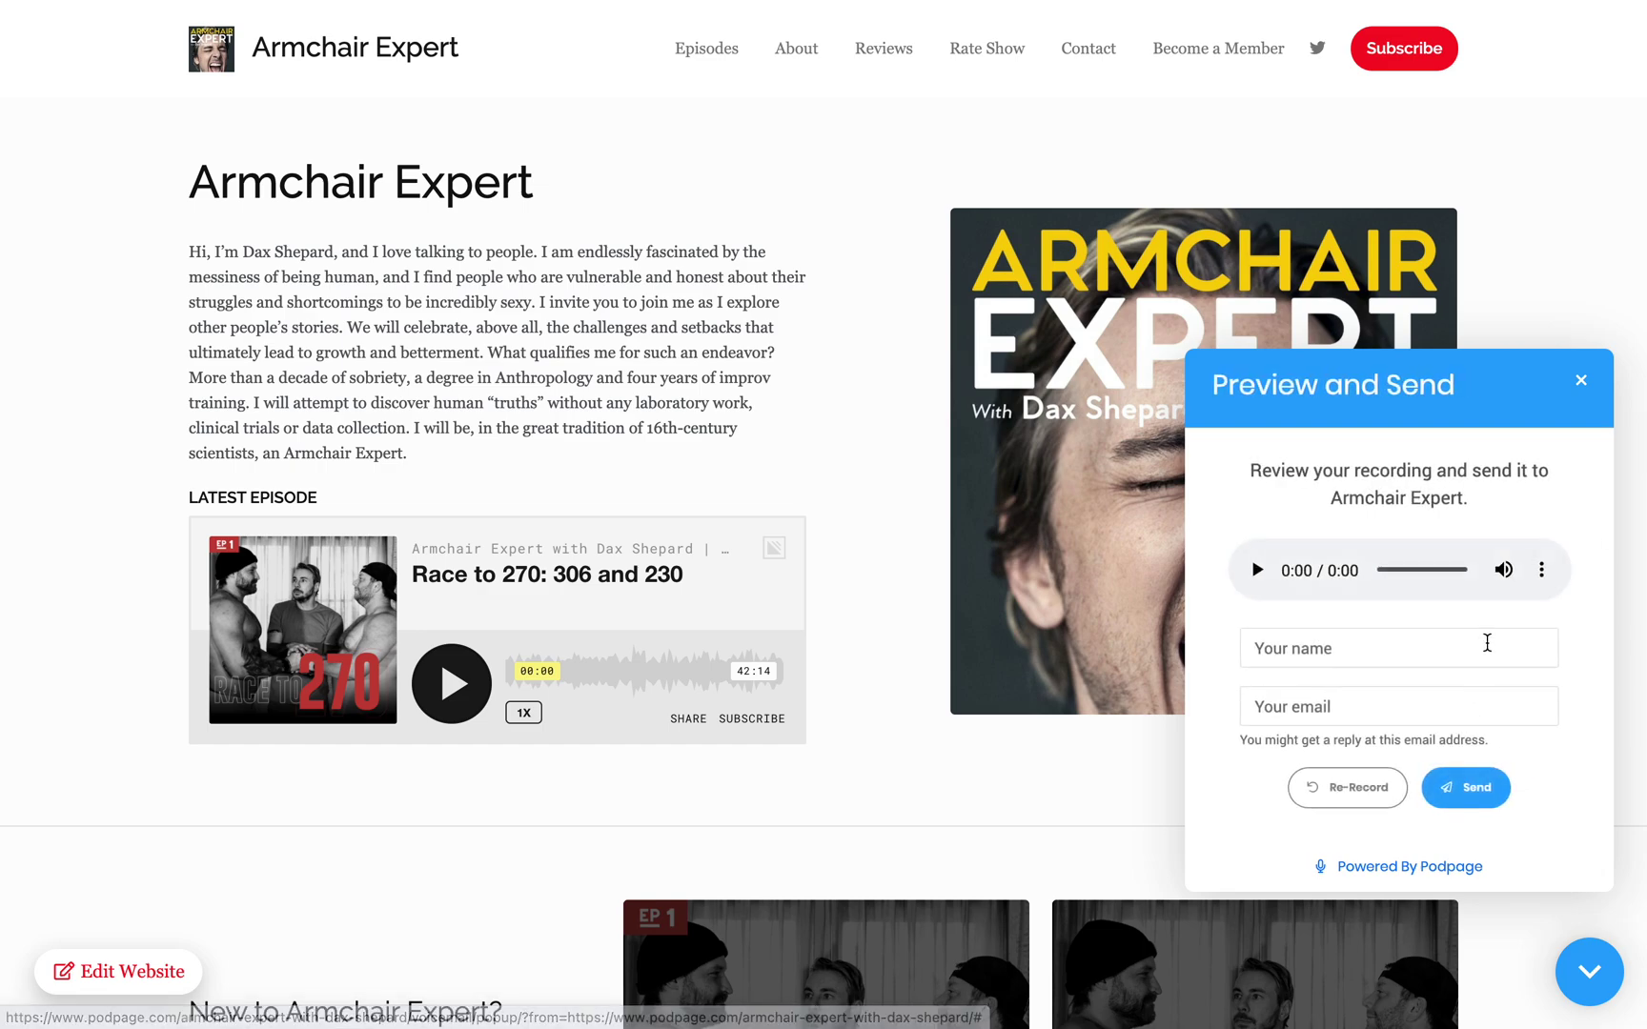
click(1581, 384)
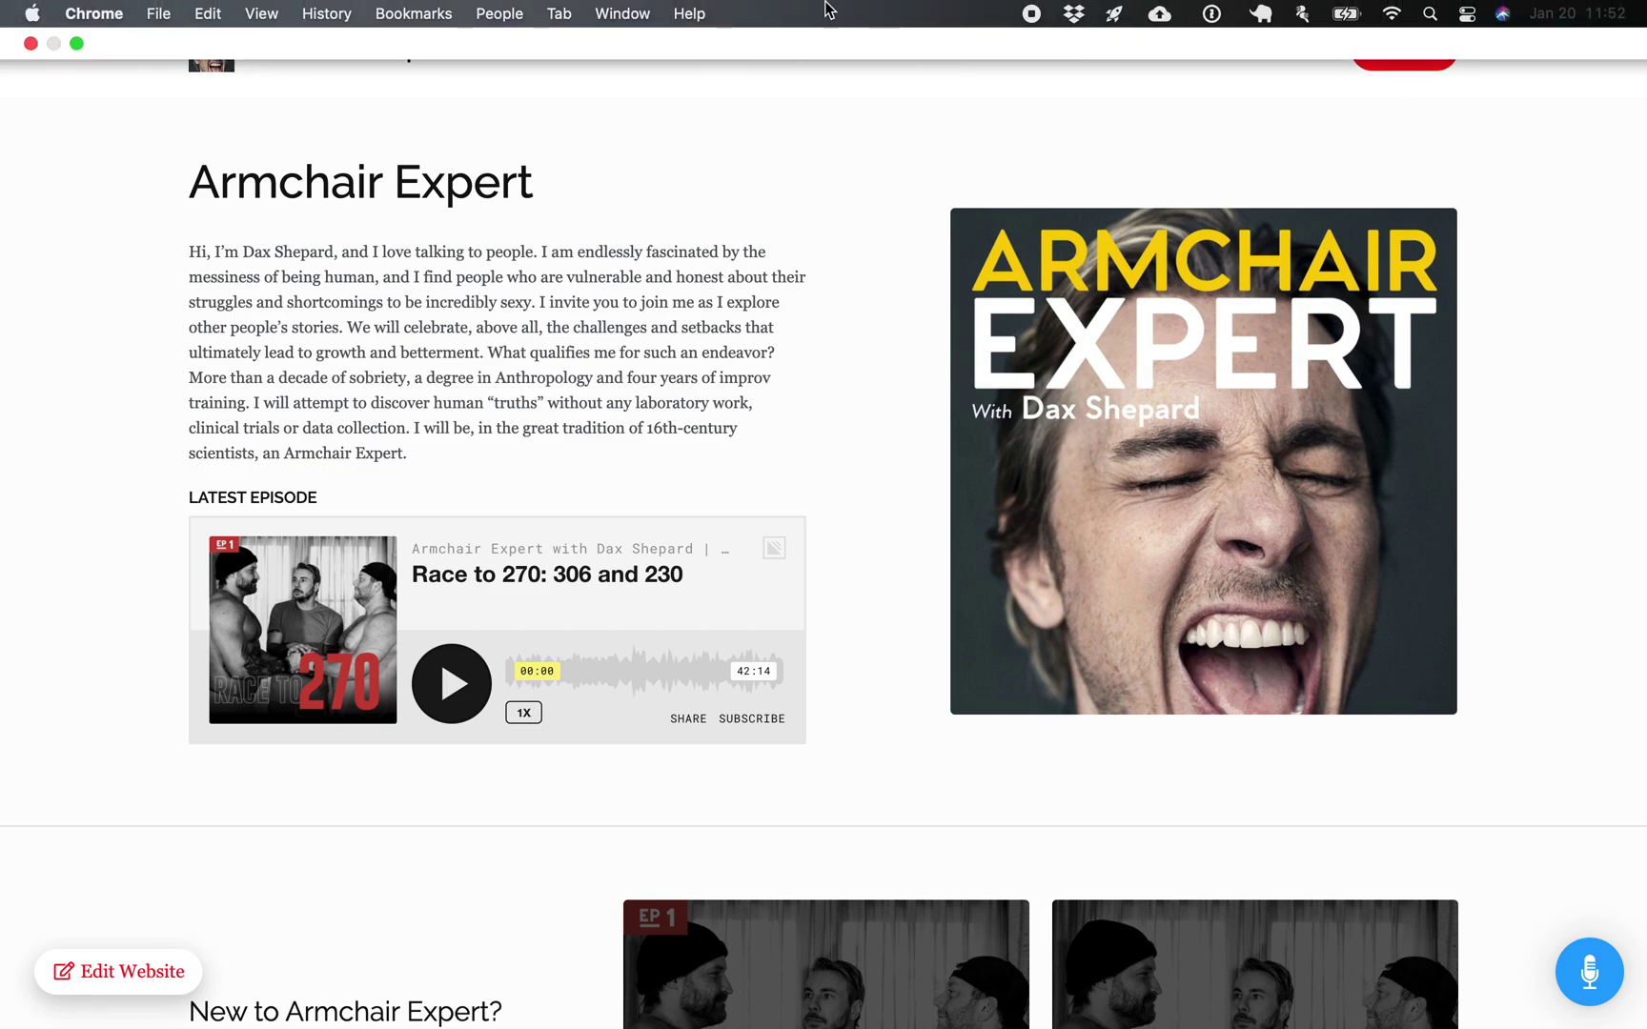
Step: Open the dashboard via Edit Website, dismiss the confirmation e-mail and sign-in notices, and scroll down
click(101, 968)
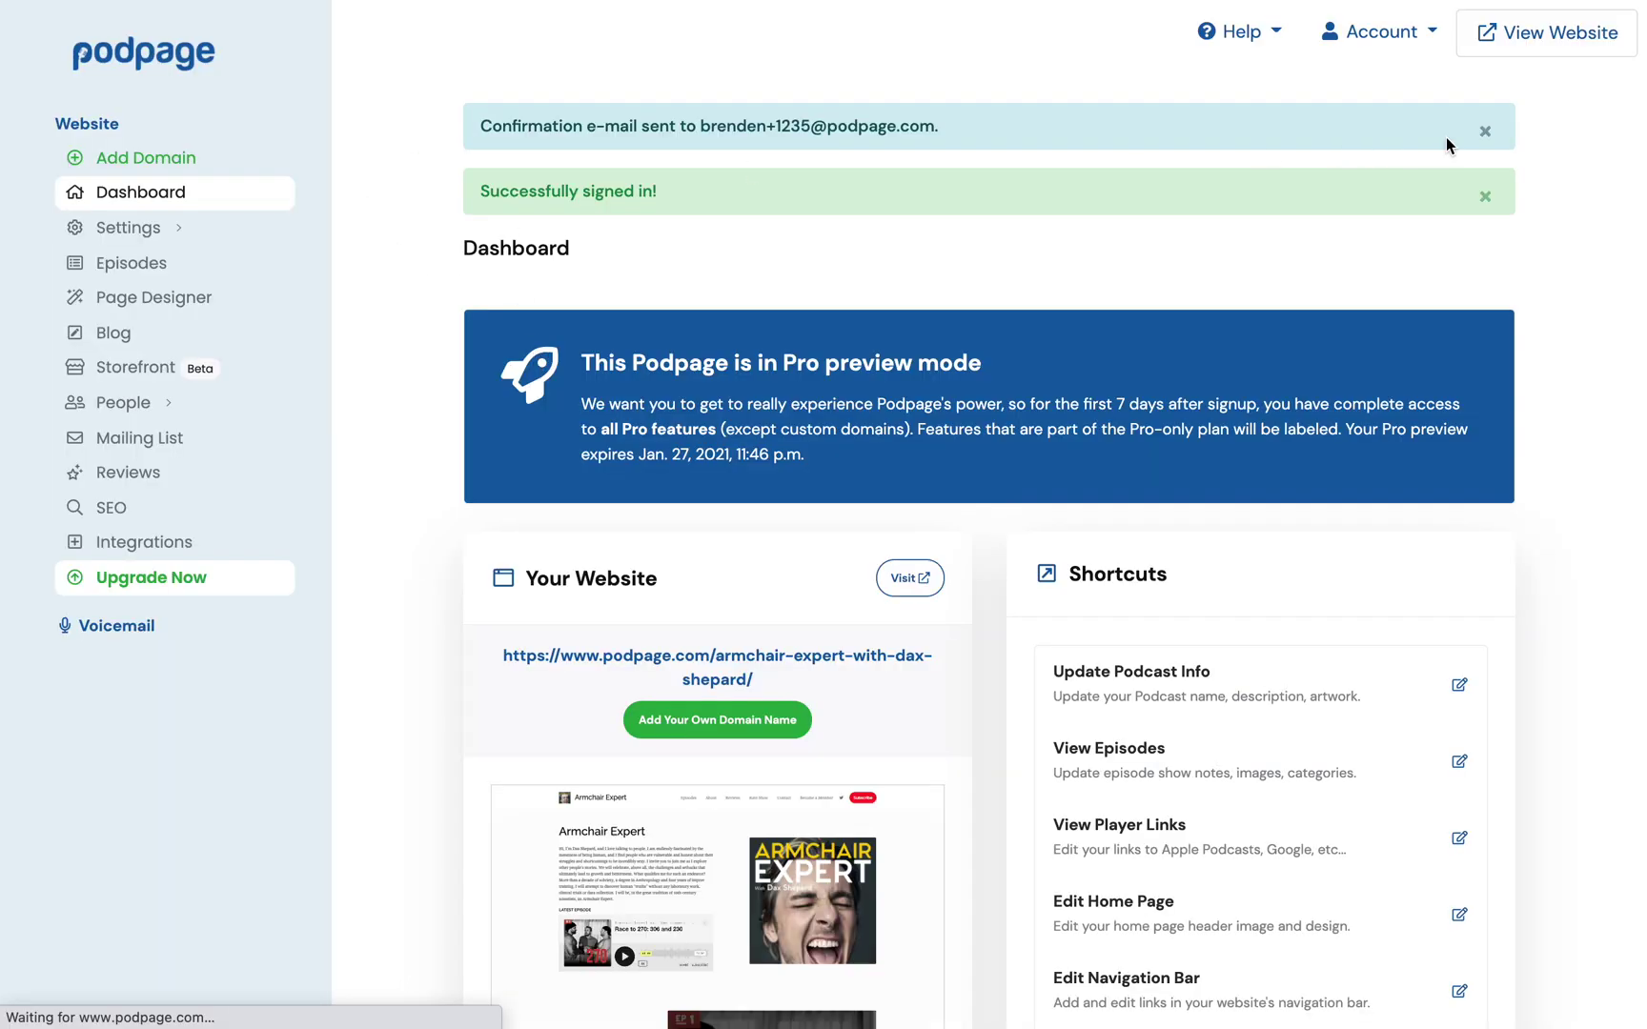
click(1484, 131)
click(1485, 131)
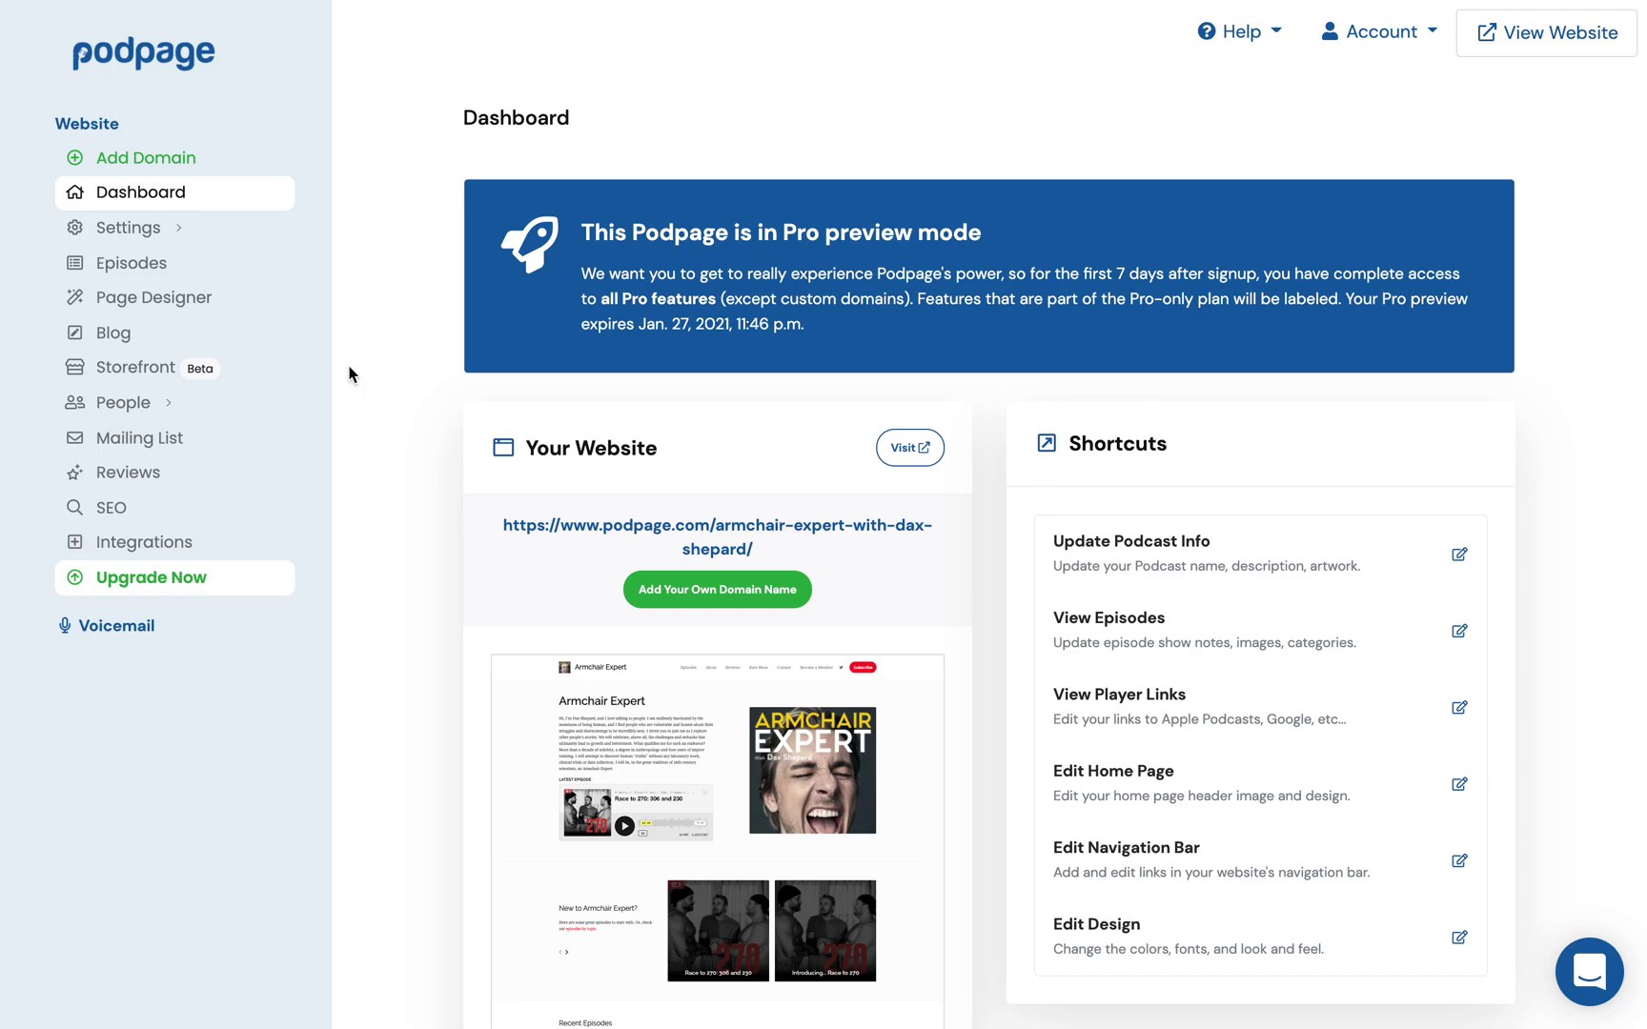
scroll(395, 390, down, 7)
scroll(395, 391, down, 5)
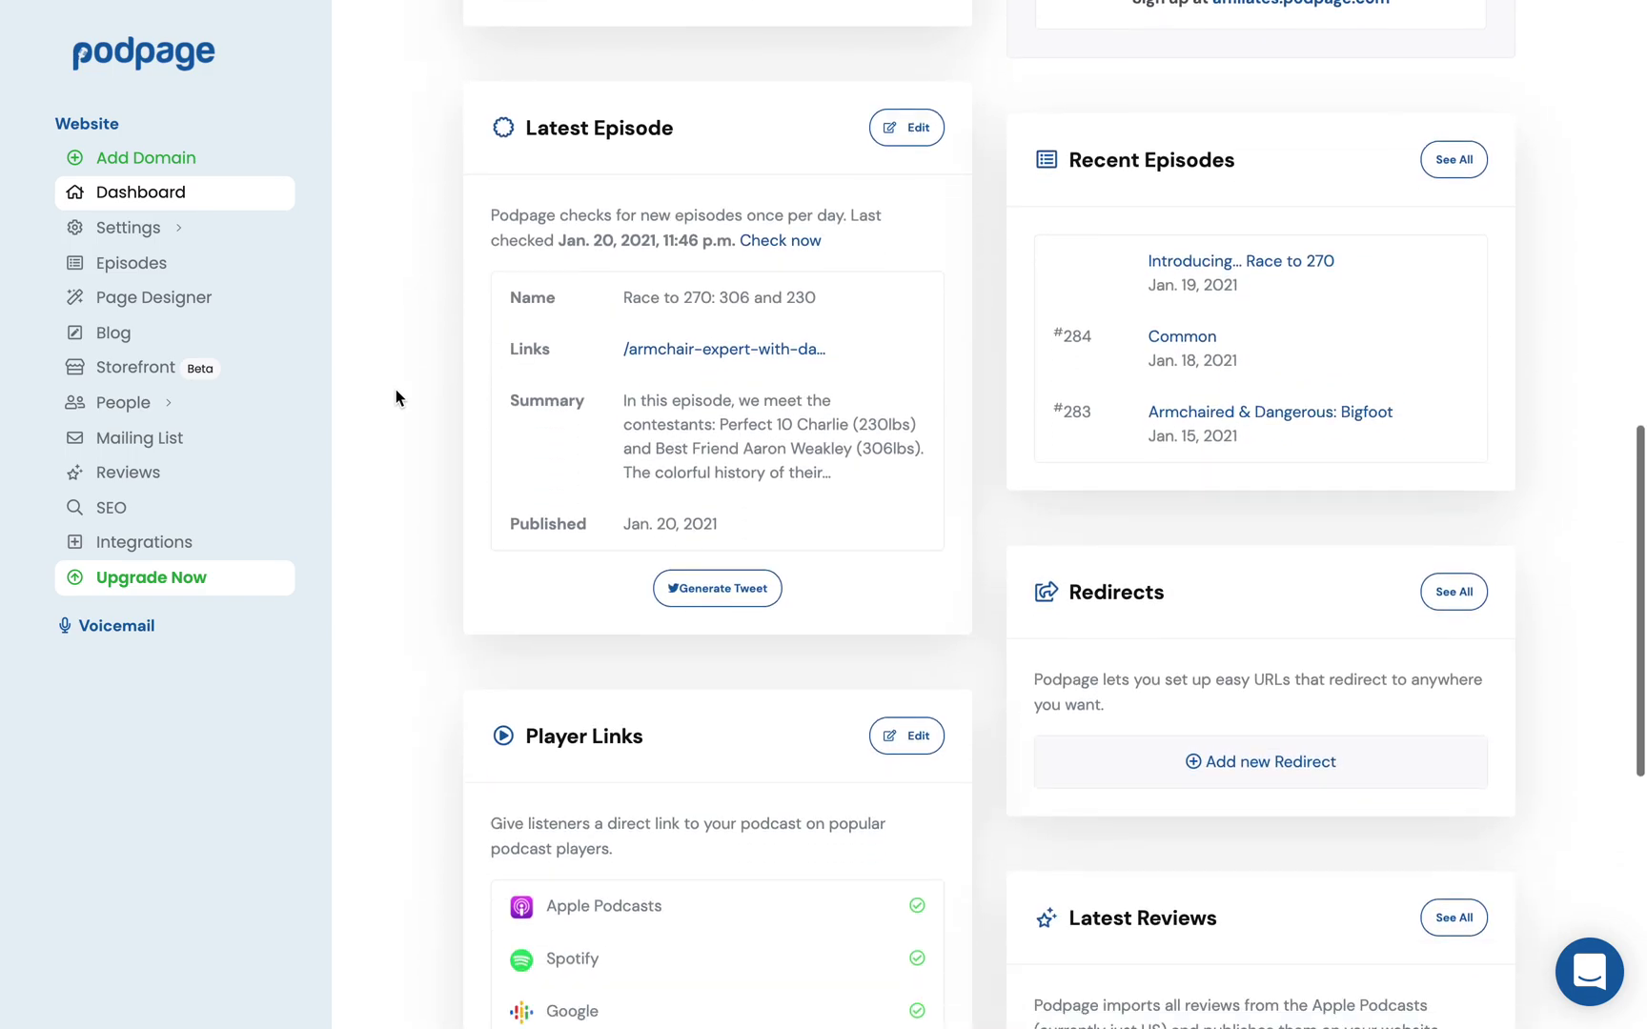